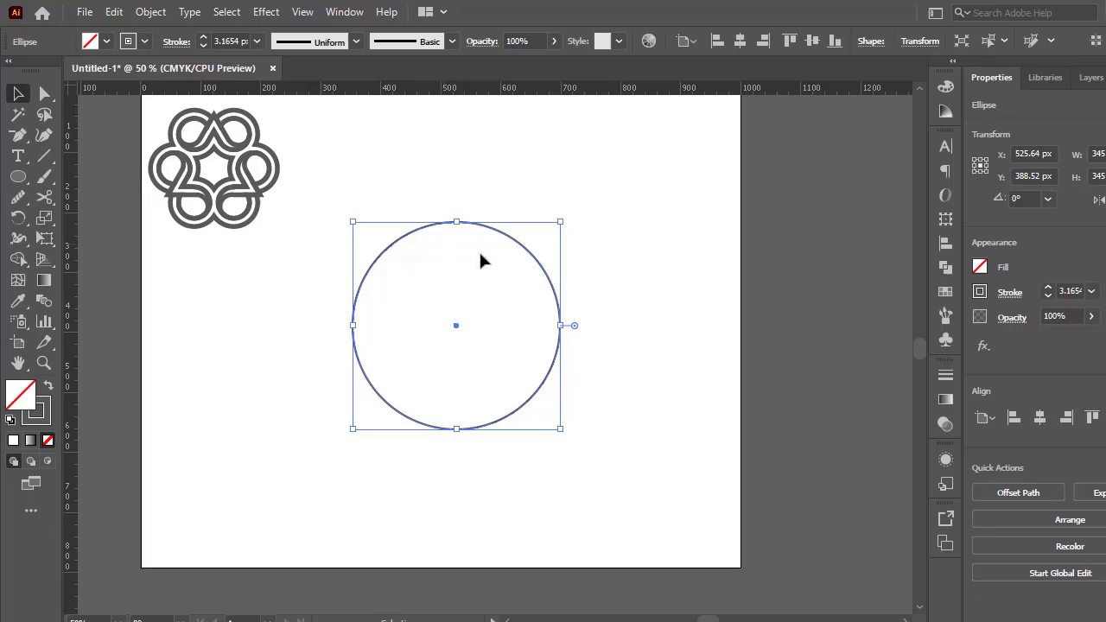
- Duplicate the circle in place and scale the copy about its center to form a concentric inner circle about 217 px wide
click(115, 14)
click(178, 95)
click(113, 12)
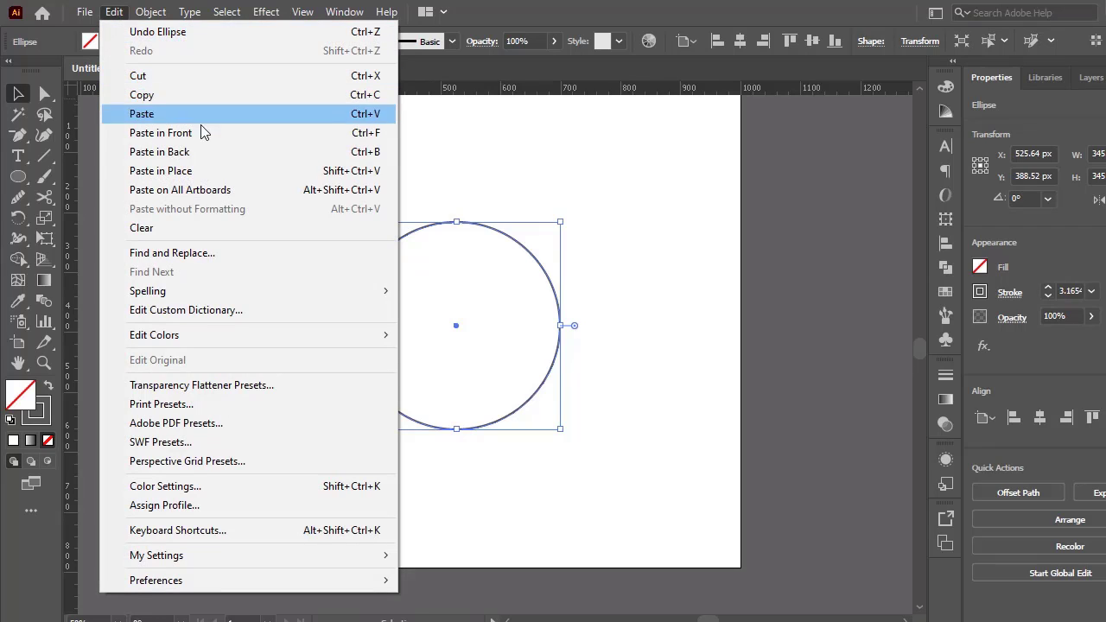
click(229, 176)
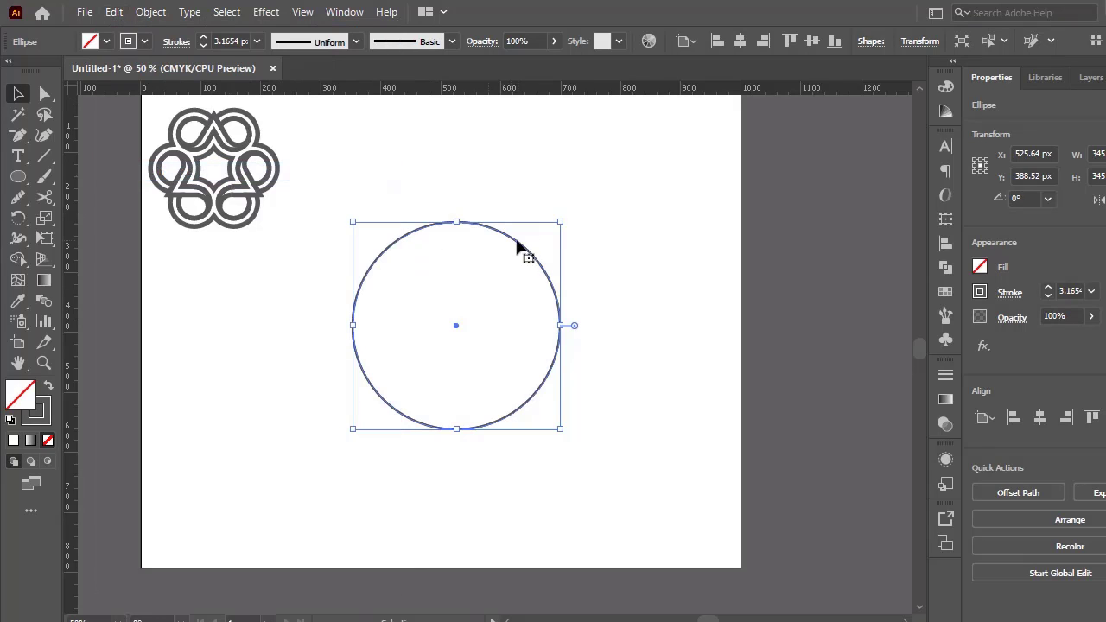
drag(562, 224, 386, 376)
click(577, 243)
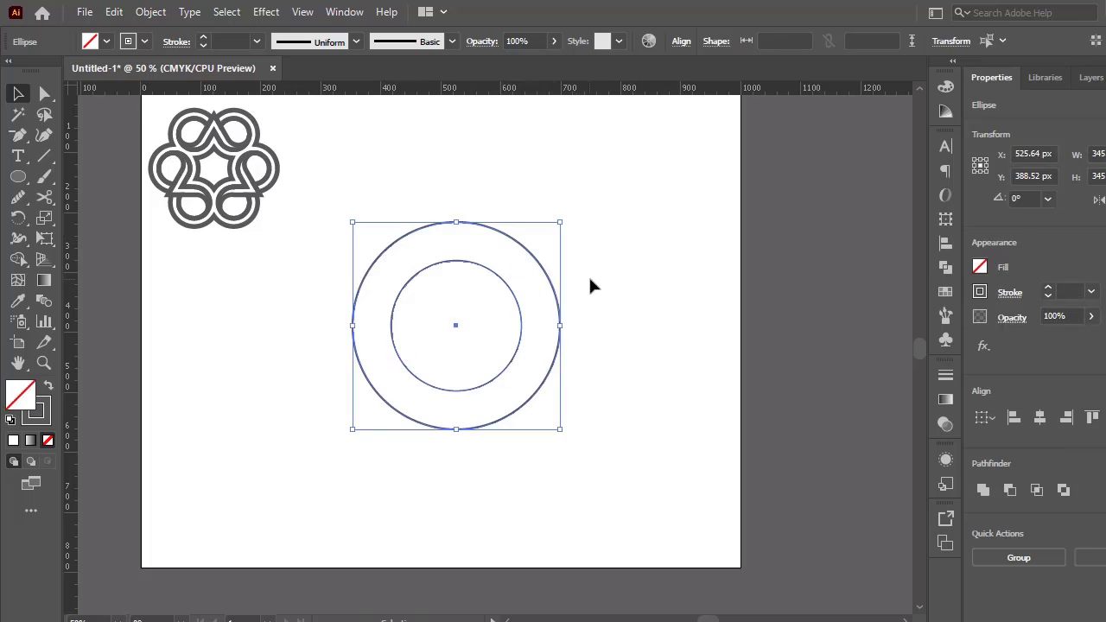
click(591, 283)
- Set the stroke weight of both the inner and outer circles to 4 px
click(508, 292)
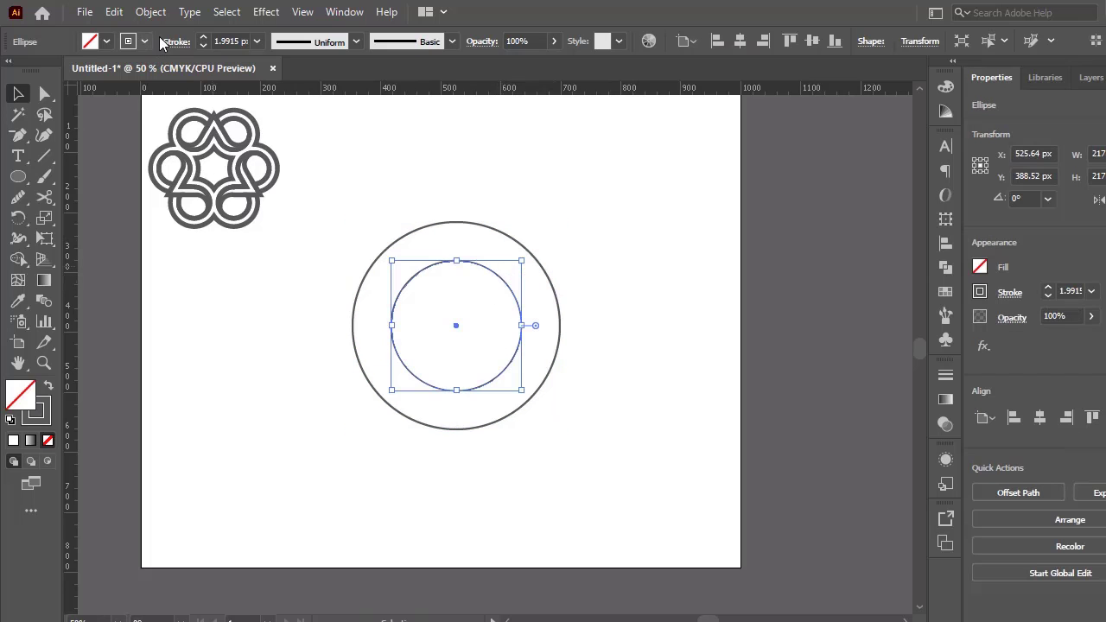
click(203, 38)
click(525, 231)
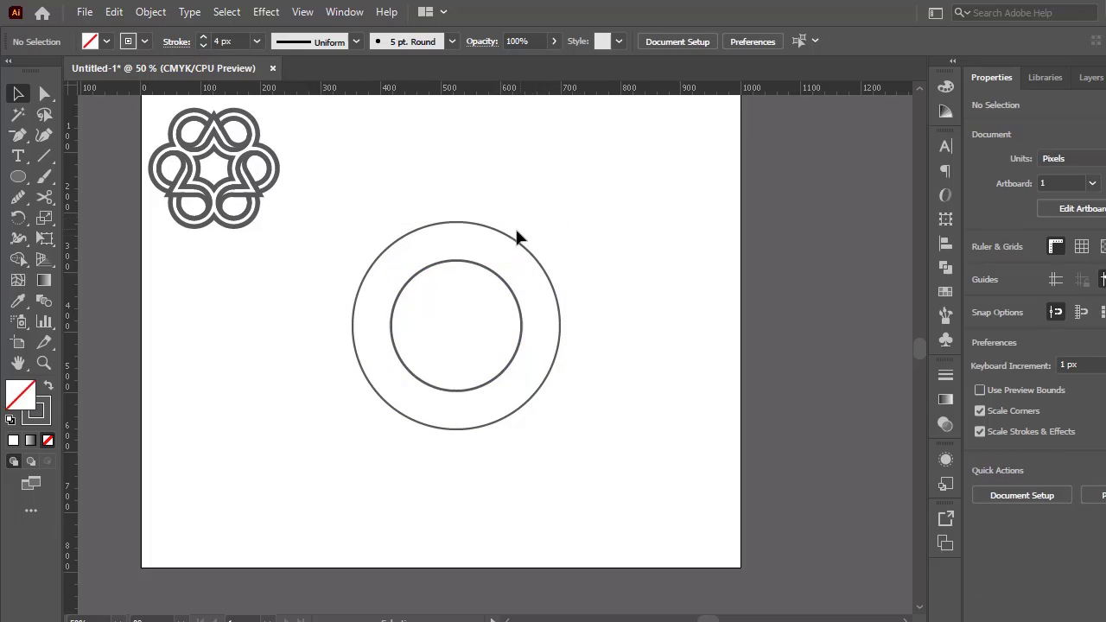
click(506, 234)
click(204, 38)
click(631, 210)
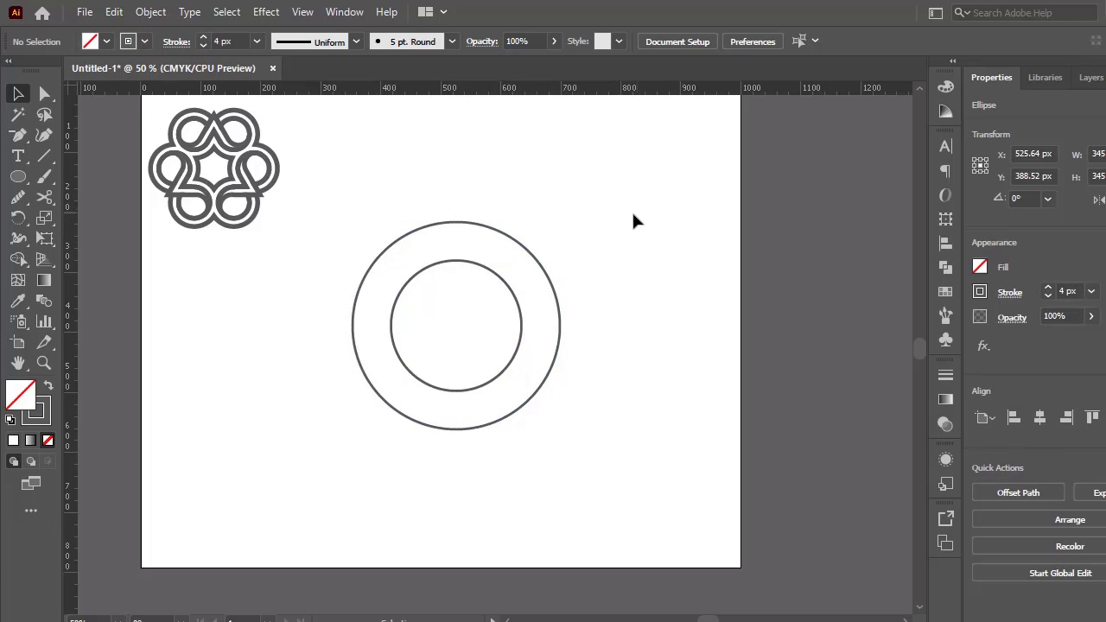
- Draw a horizontal line about 656 px long centered on the outer circle's top point and copy it down to the inner circle's top
click(44, 155)
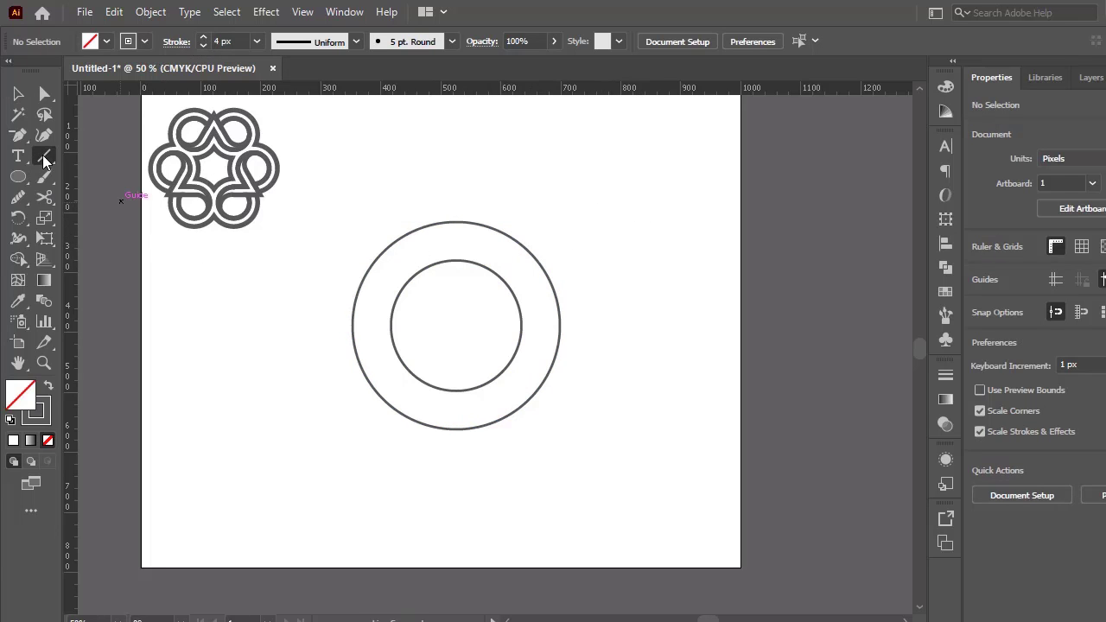
drag(456, 222, 653, 222)
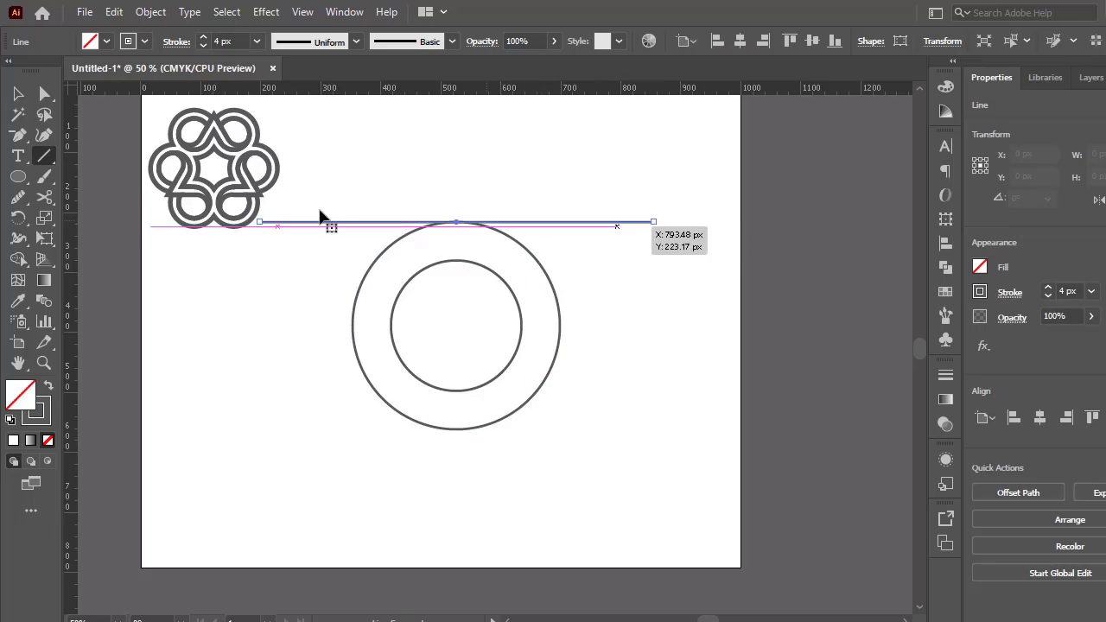
click(18, 93)
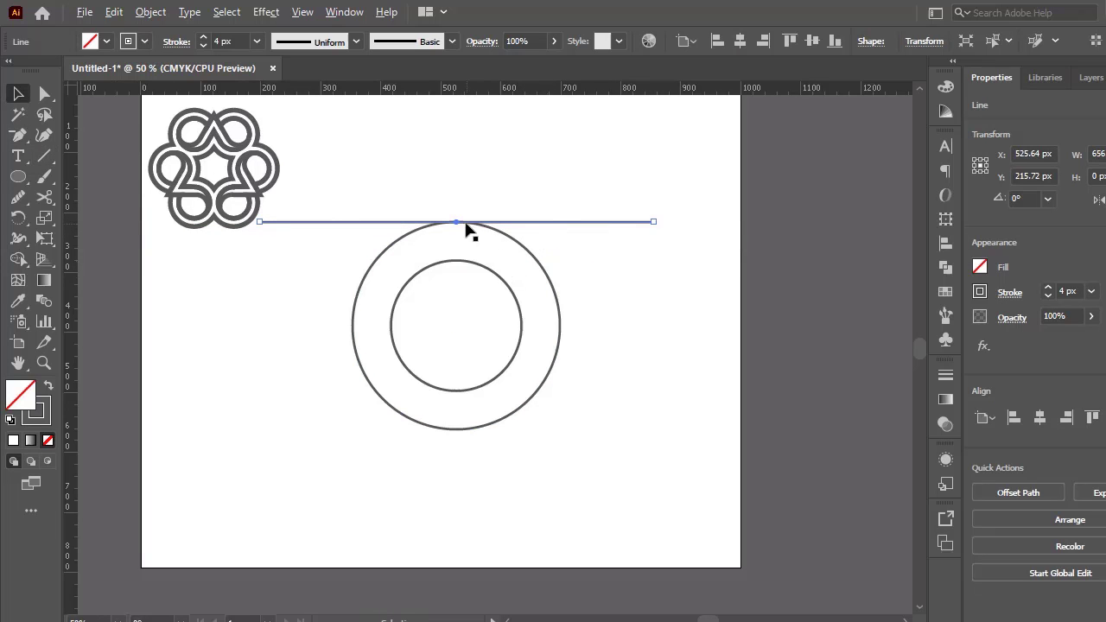
drag(466, 225, 458, 267)
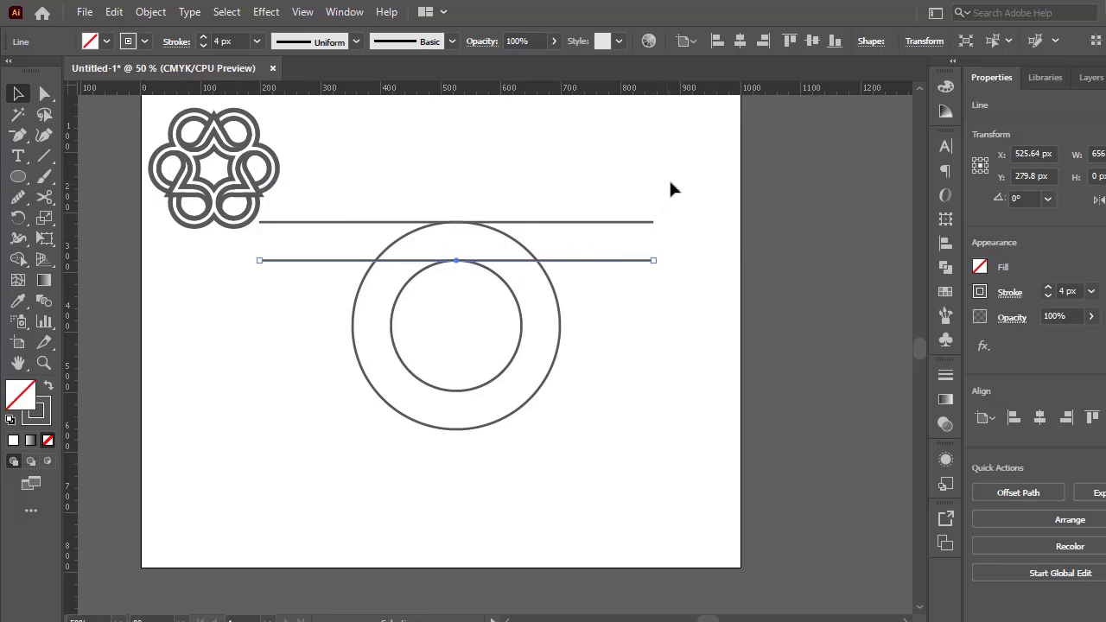
- Rotate both horizontal lines together by 120° about the point midway between them
drag(625, 303, 605, 315)
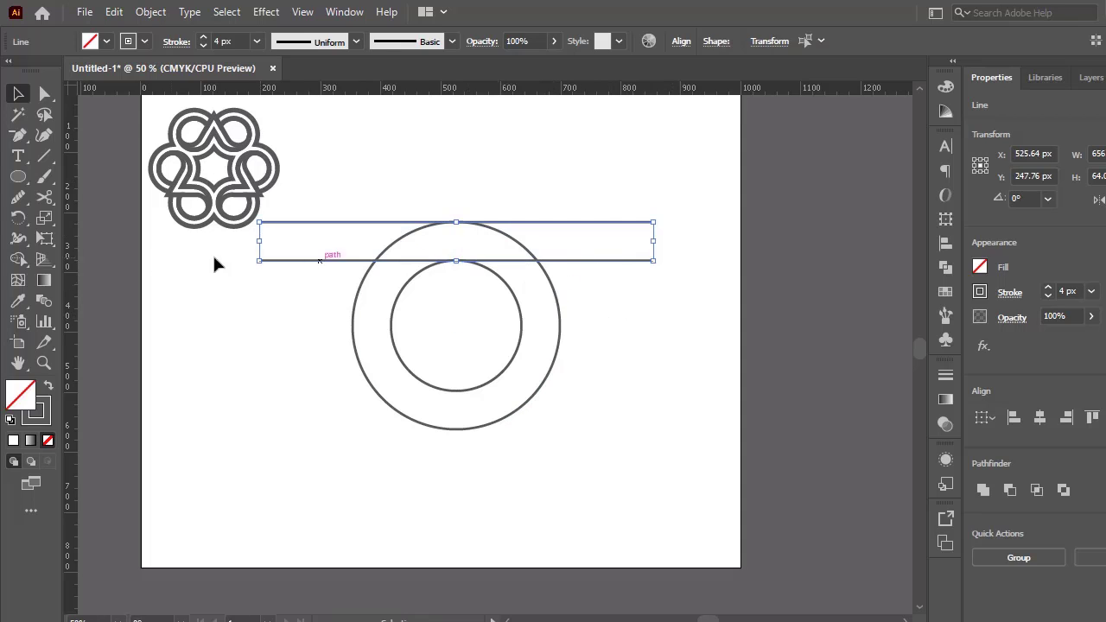
click(19, 218)
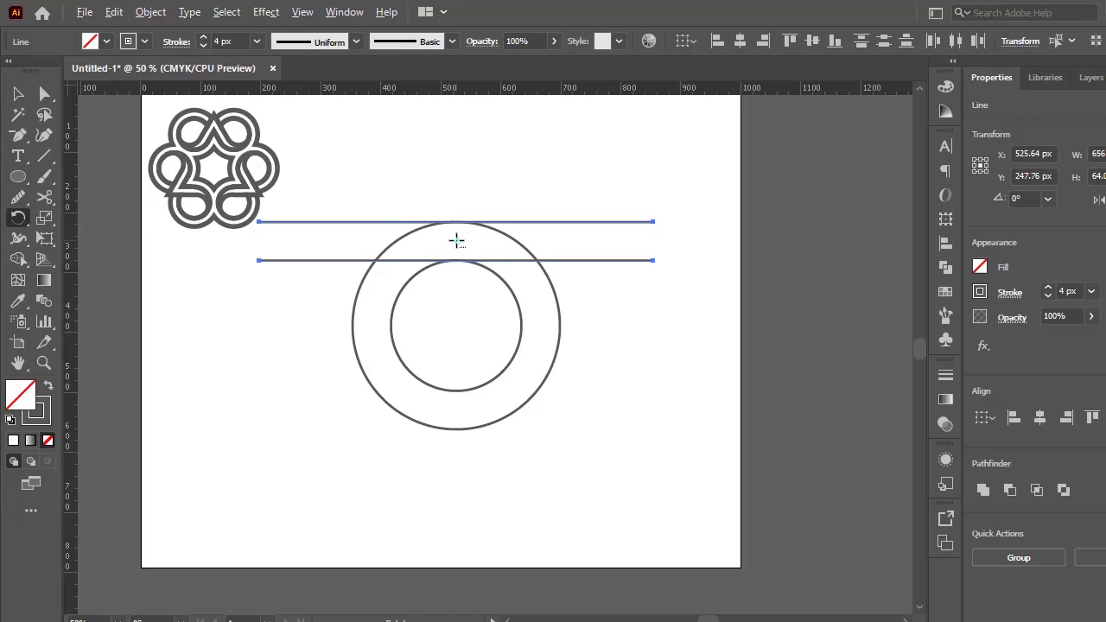
alt+click(456, 240)
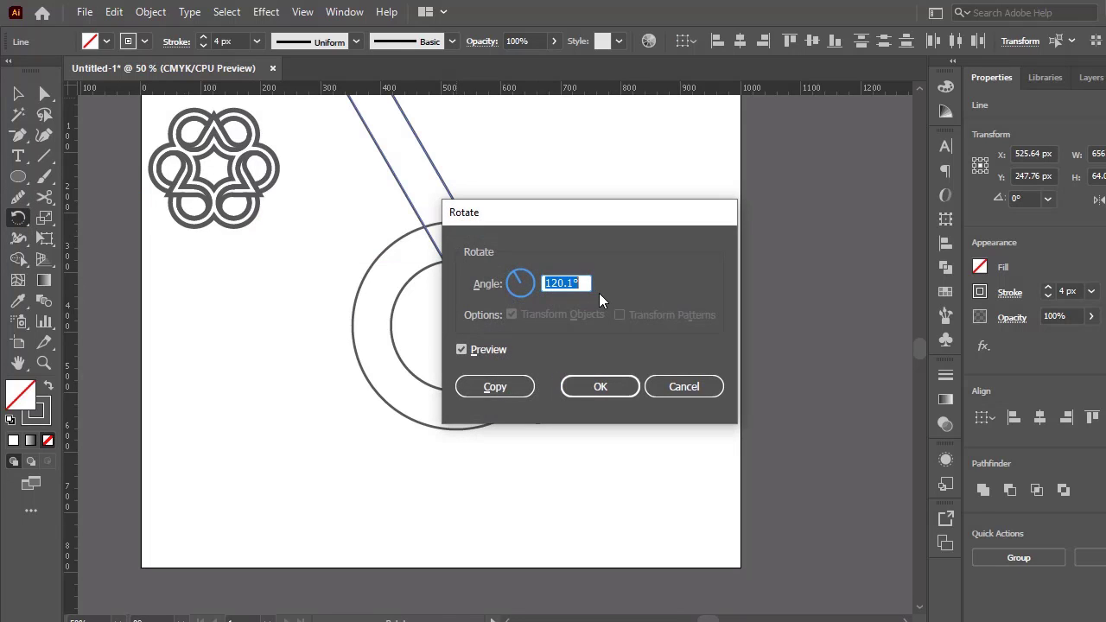
text(120)
key(Return)
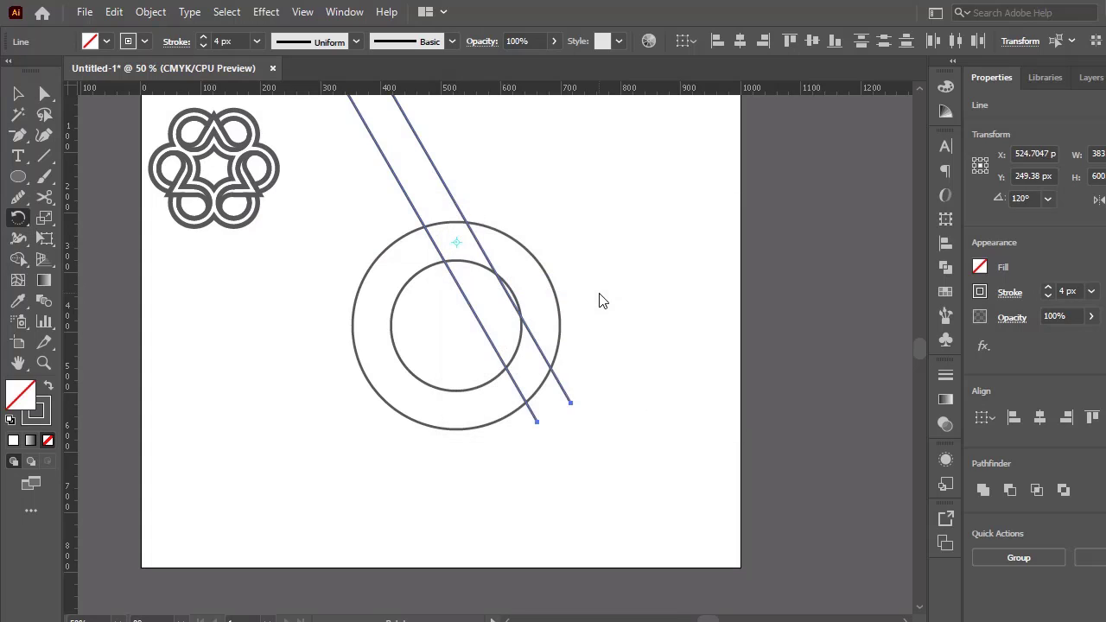
click(24, 97)
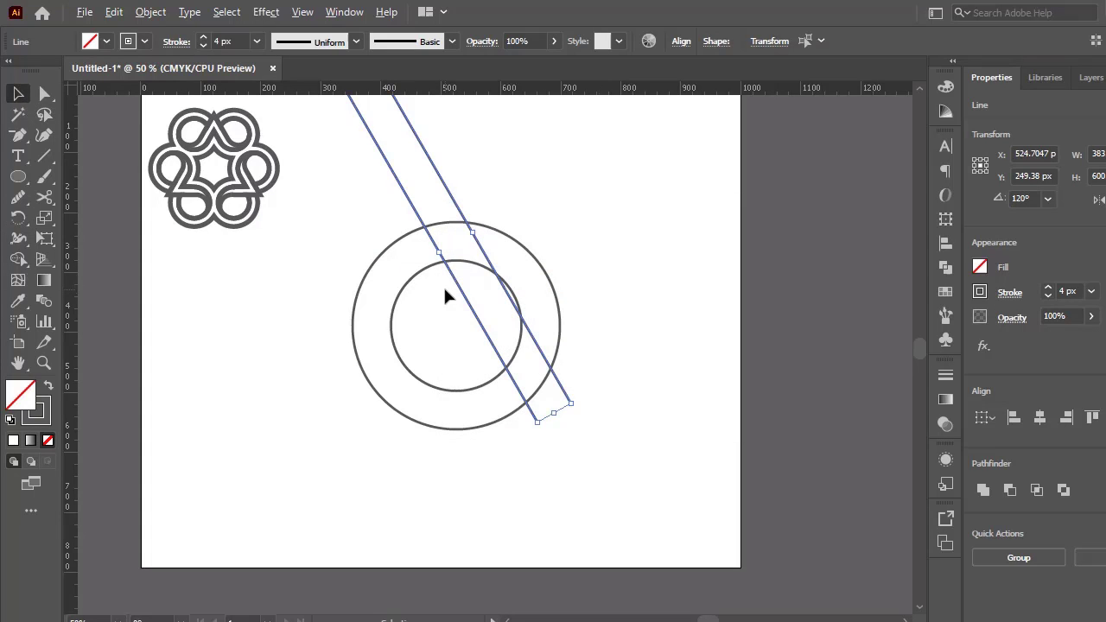
- Display the artwork in Outline mode for precise alignment
scroll(445, 295, up, 2)
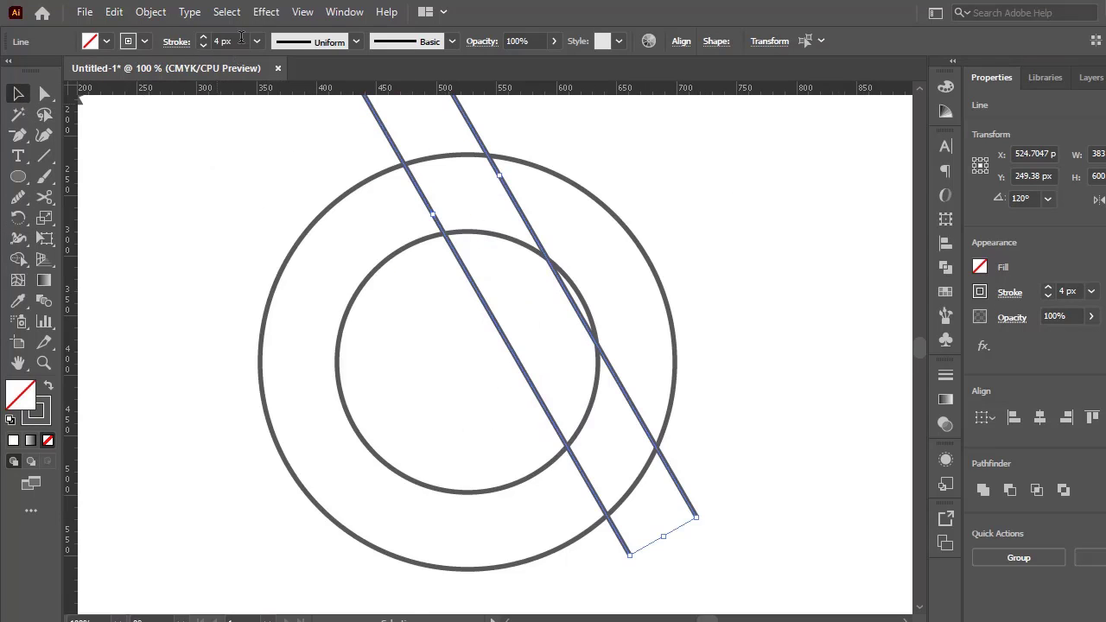
click(151, 12)
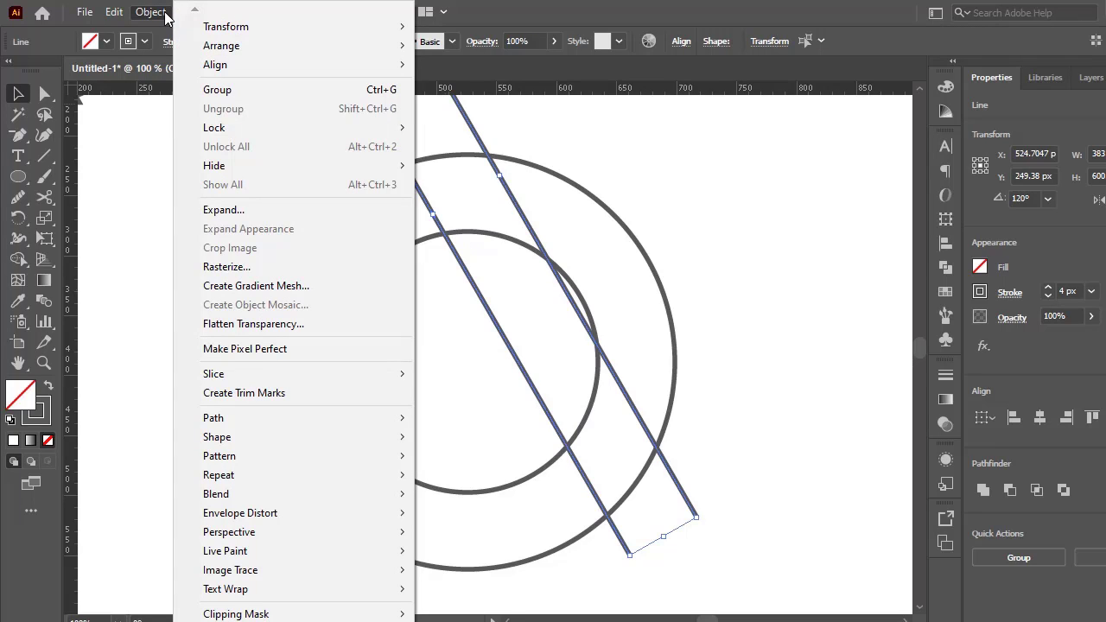
click(161, 14)
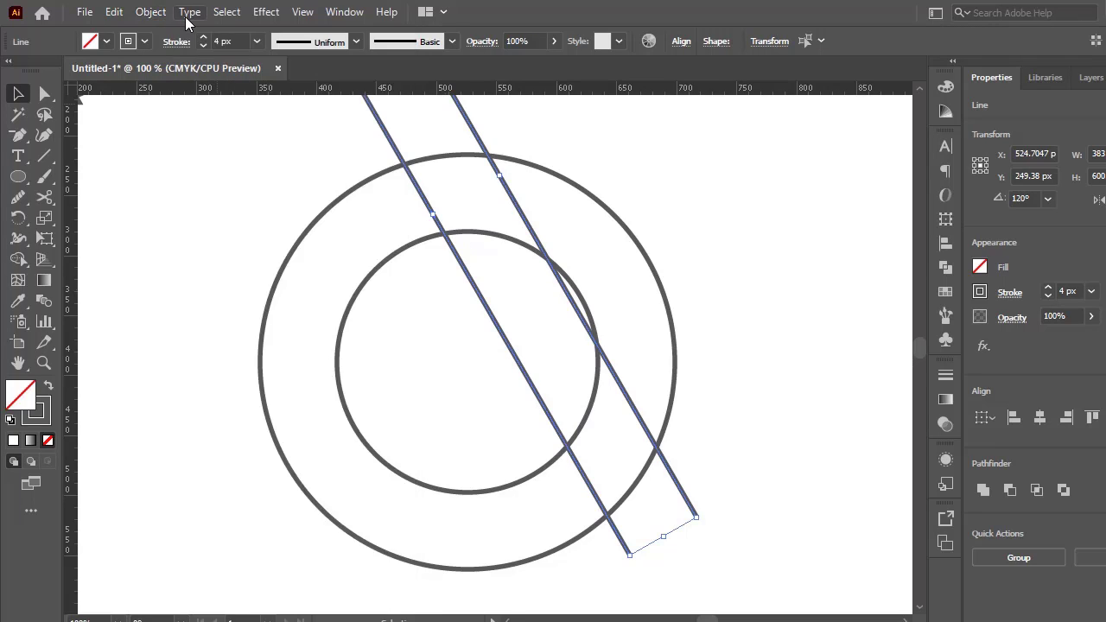
click(222, 15)
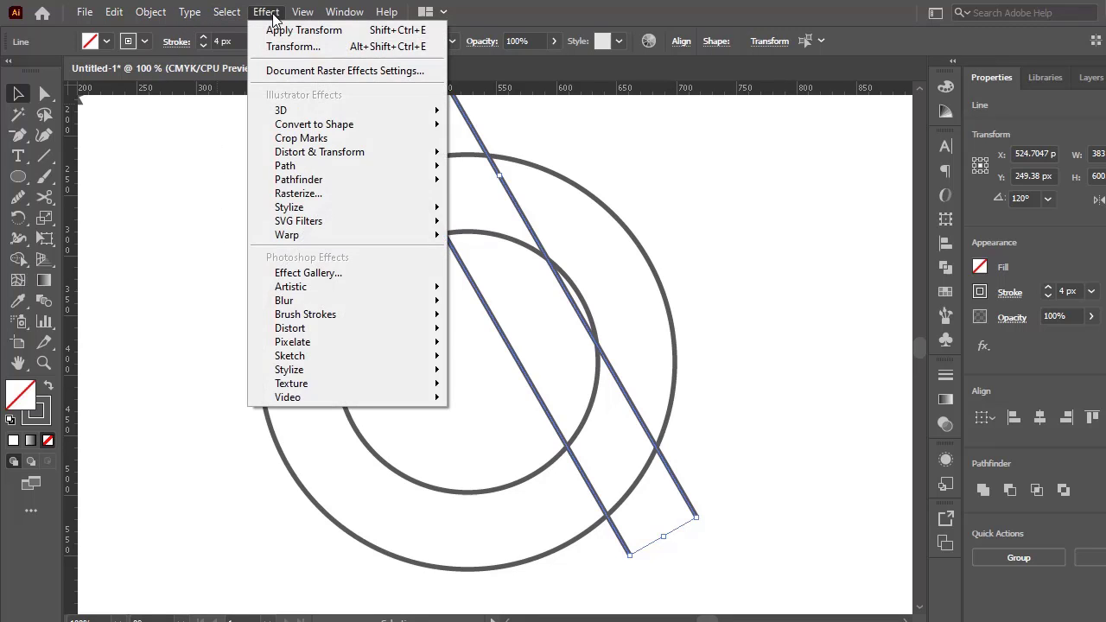
click(265, 12)
click(302, 13)
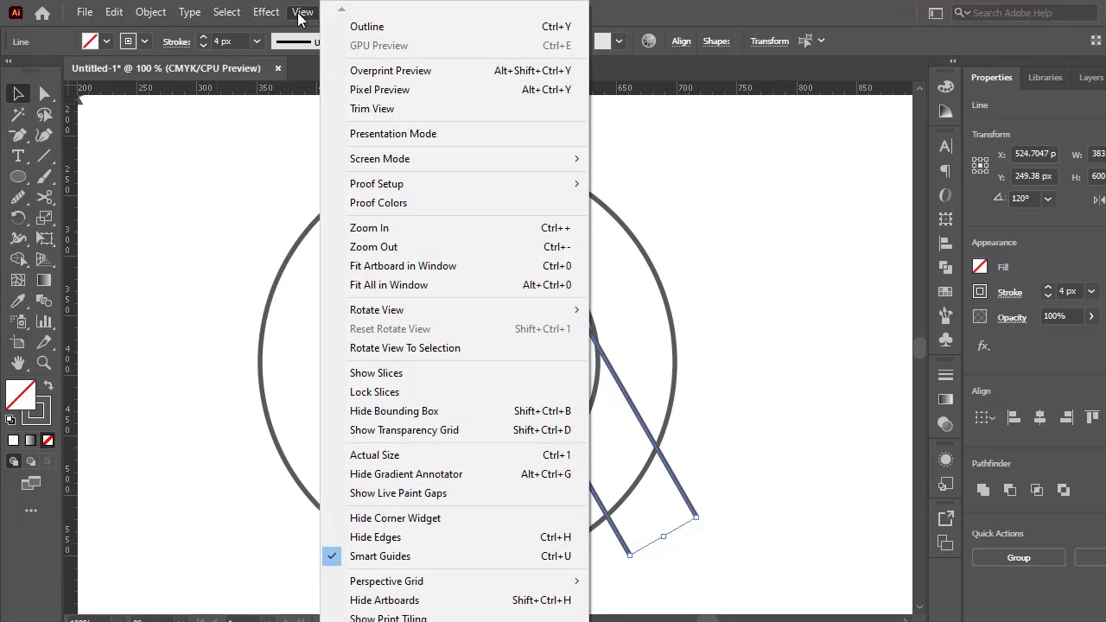
click(396, 26)
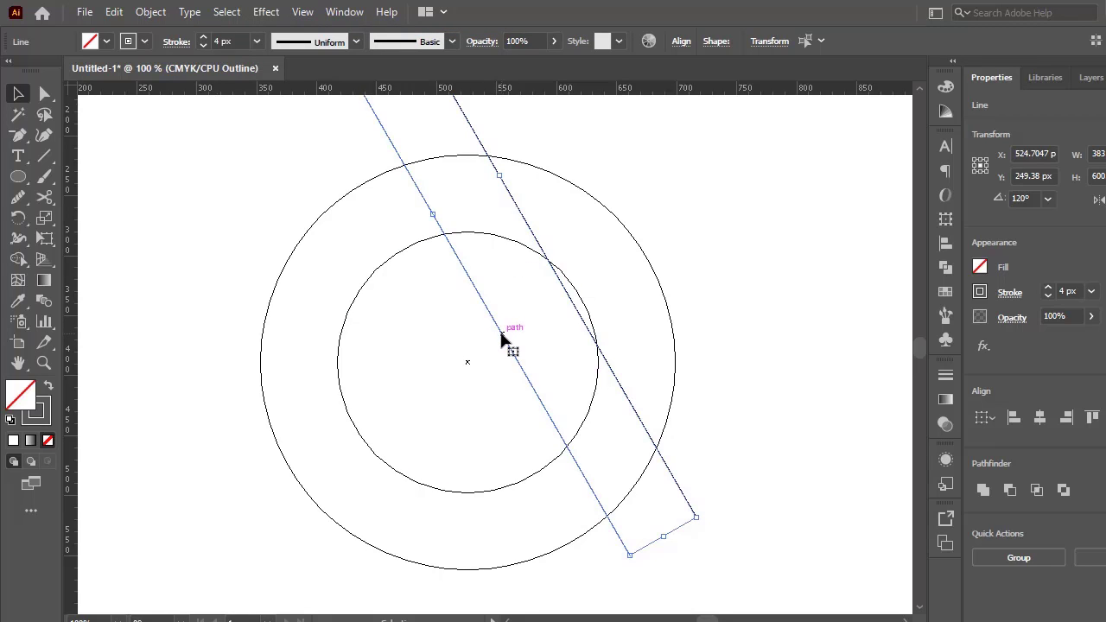
- Move the two slanted lines to the lower-left side of the inner circle and group them
drag(502, 340, 354, 432)
scroll(328, 430, up, 3)
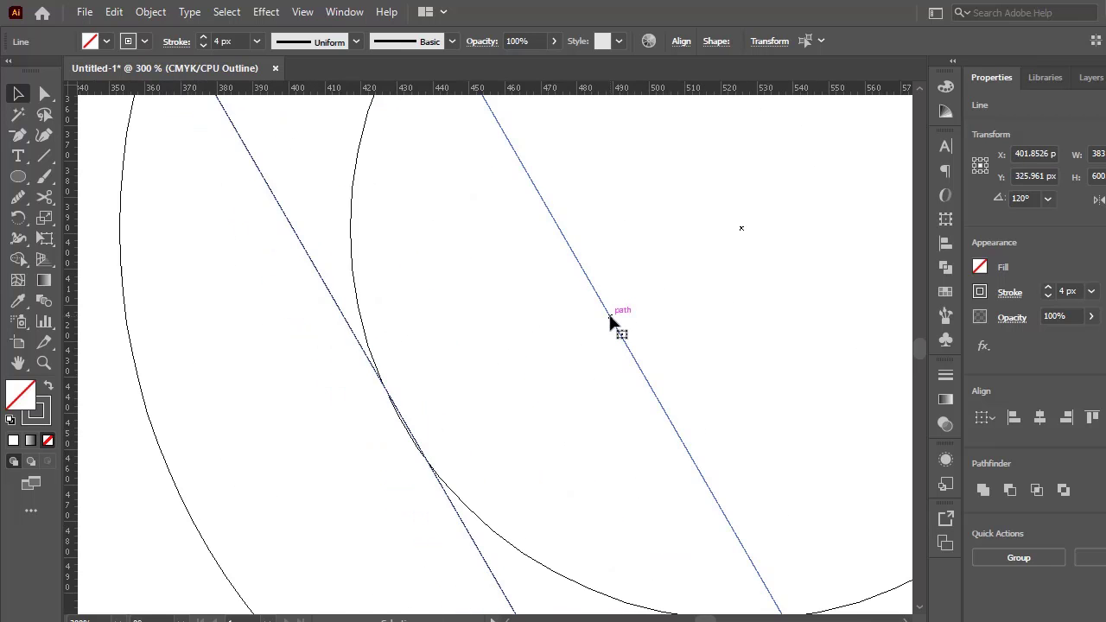
right_click(610, 322)
click(639, 378)
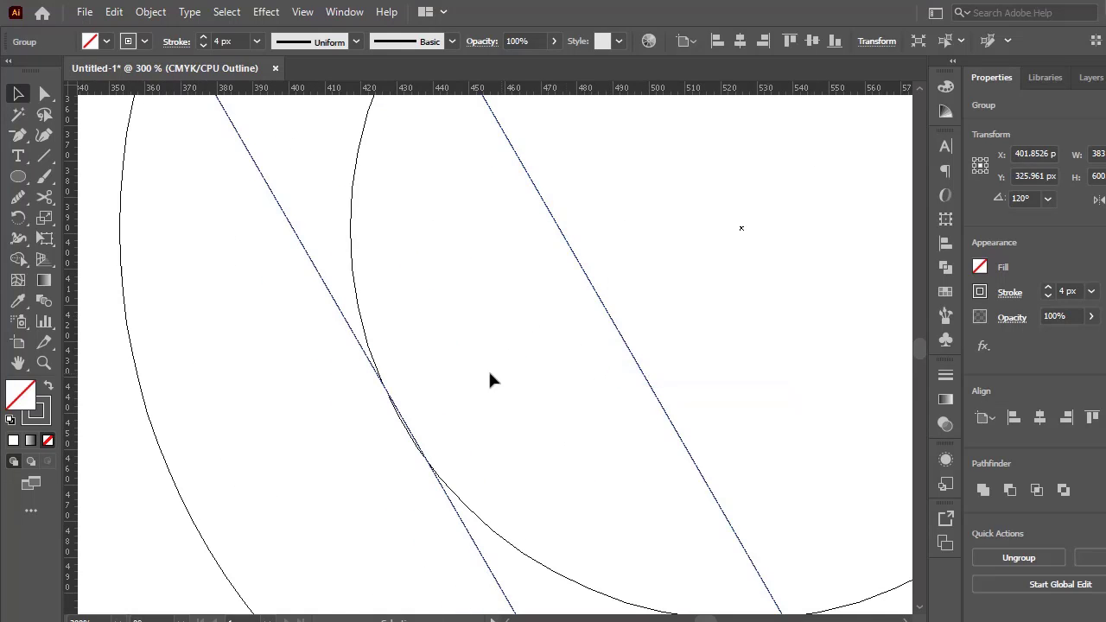
- Nudge the line group so its outer line is tangent to the inner circle, and return the display to Preview mode
scroll(488, 380, up, 2)
drag(337, 471, 332, 469)
scroll(478, 422, down, 3)
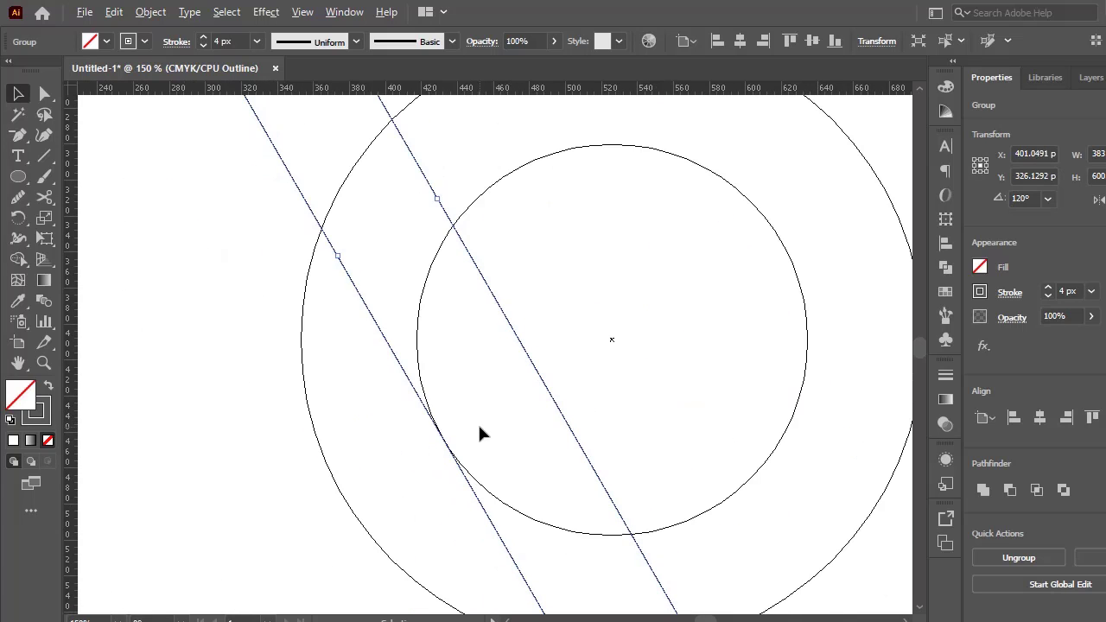
scroll(594, 378, down, 2)
key(ctrl+y)
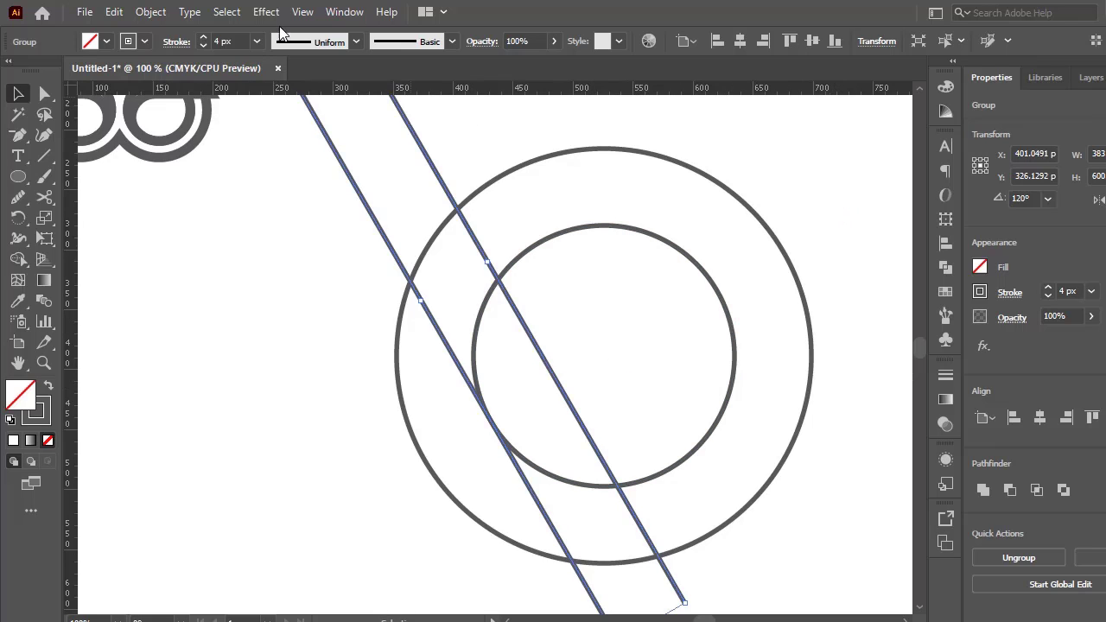
- Copy the inner circle in Outline mode and switch back to Preview mode
click(302, 12)
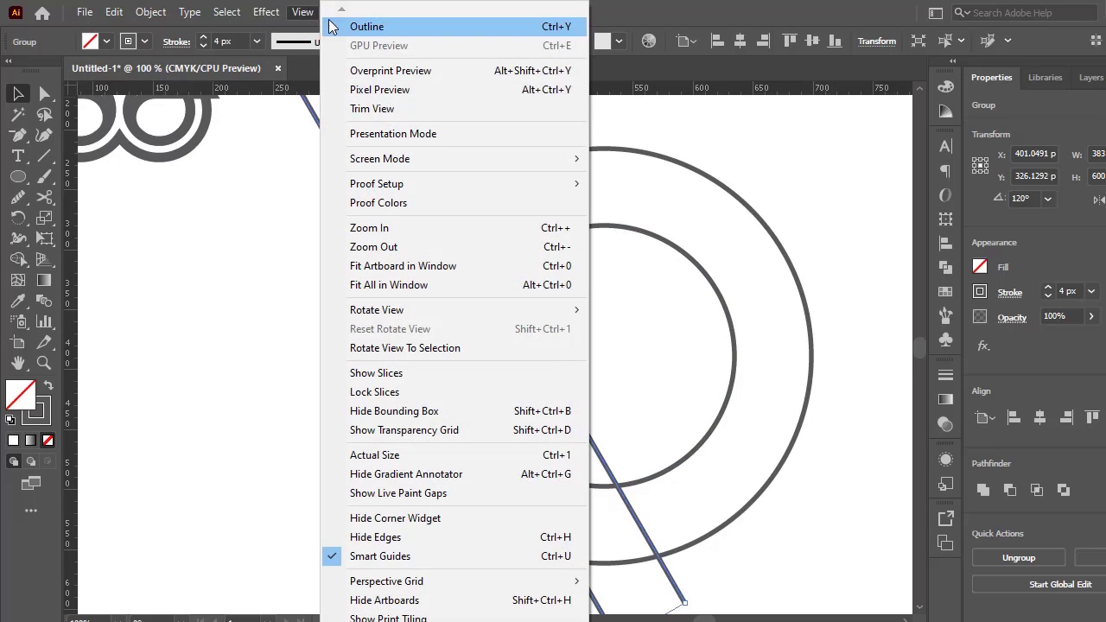
click(357, 29)
scroll(736, 313, up, 1)
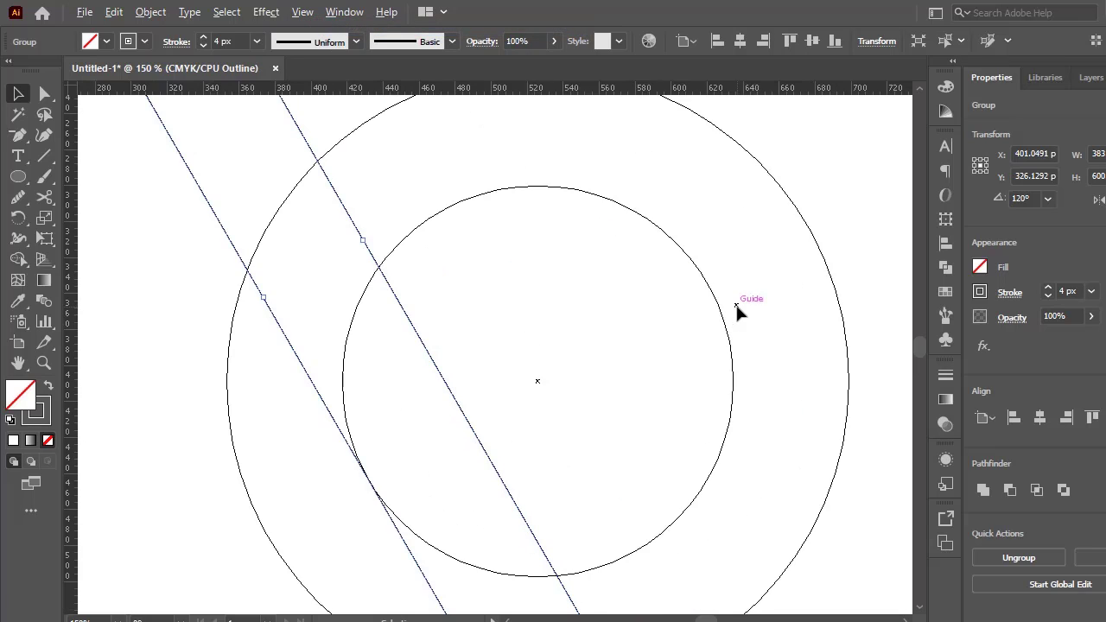
click(688, 259)
right_click(673, 244)
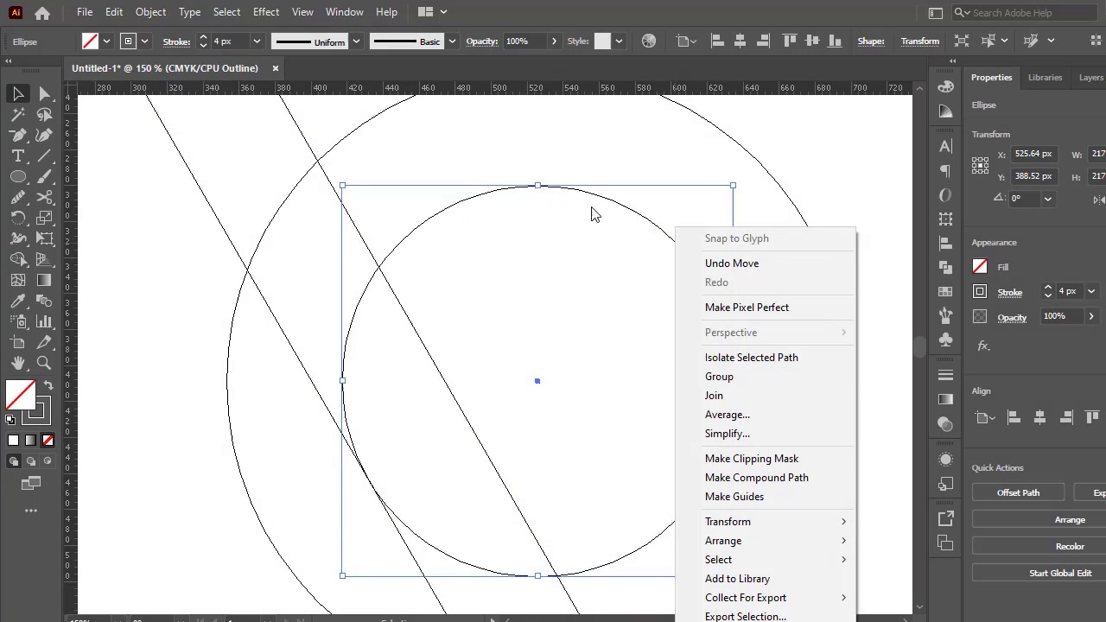
drag(613, 166, 581, 204)
click(119, 12)
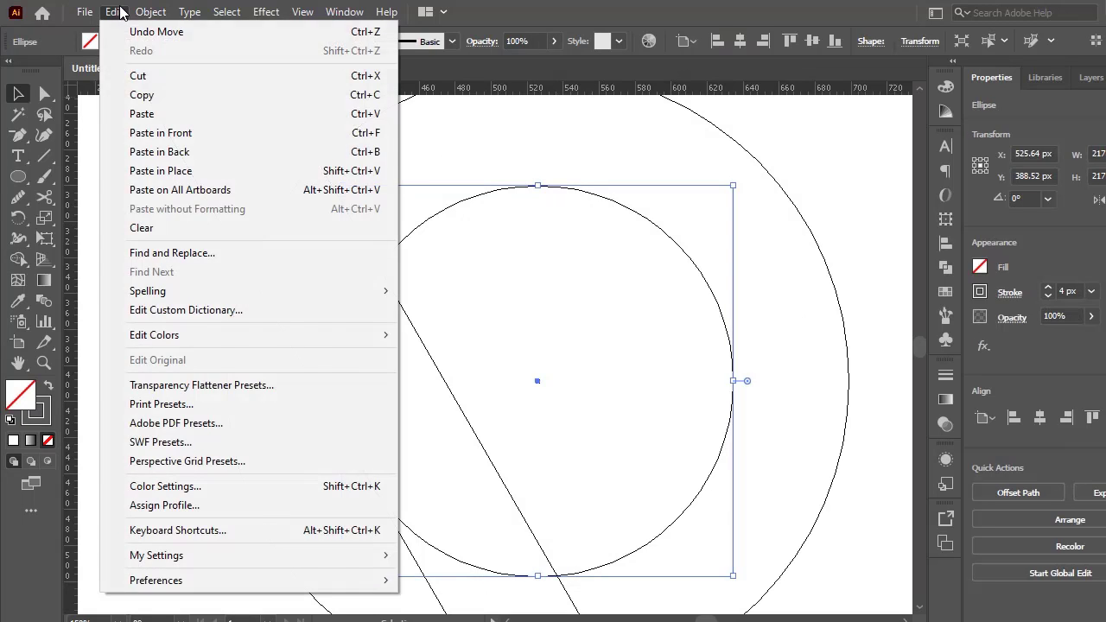
mouse_move(114, 12)
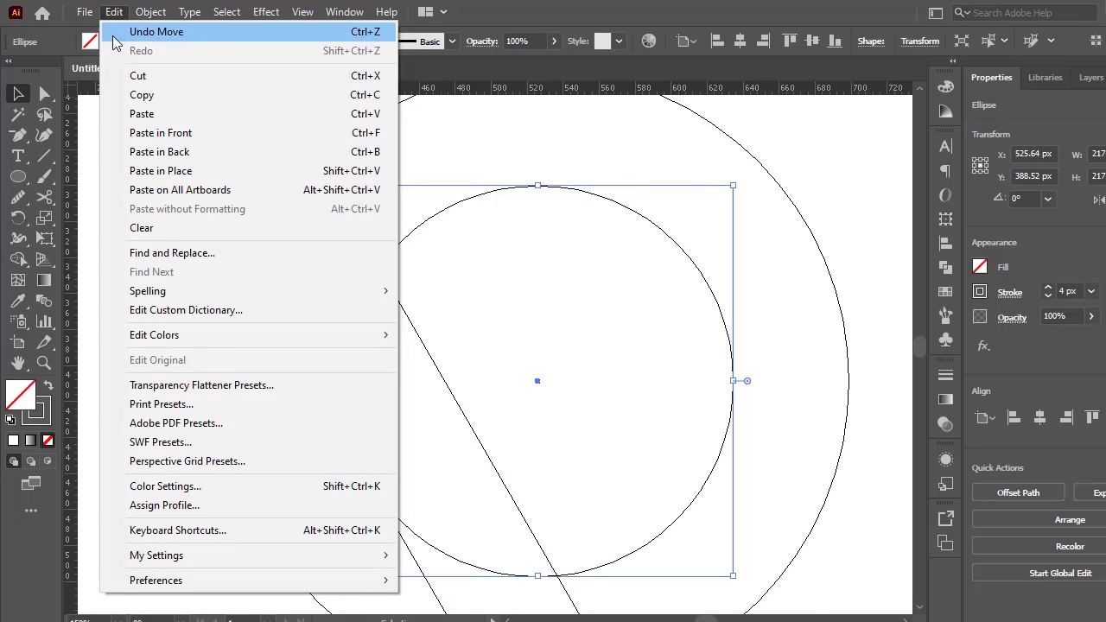
click(130, 91)
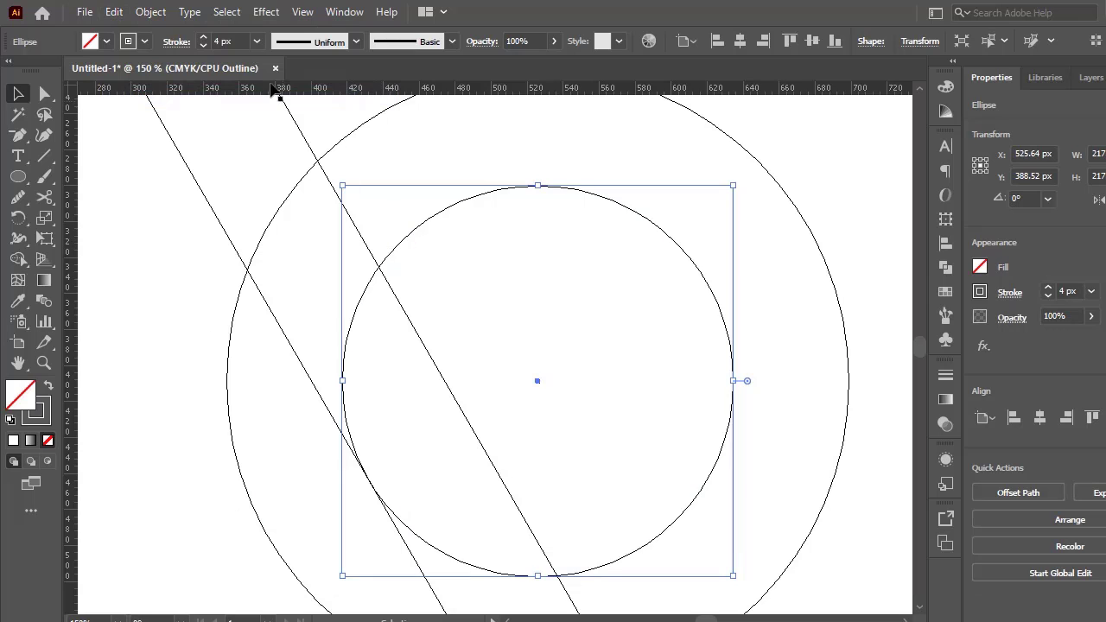
click(302, 12)
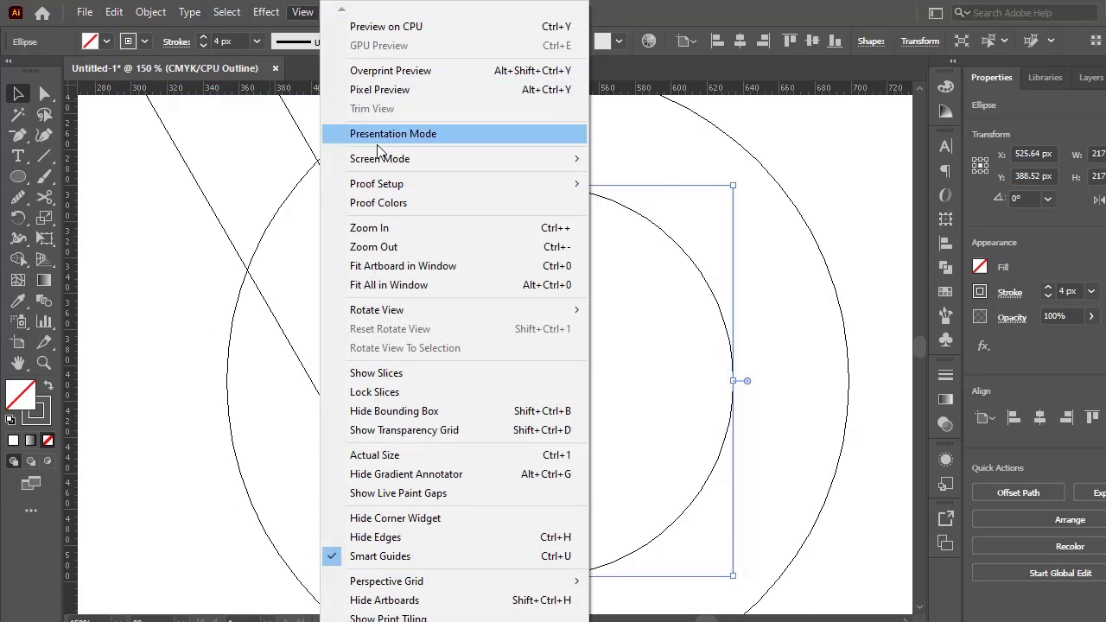
click(382, 31)
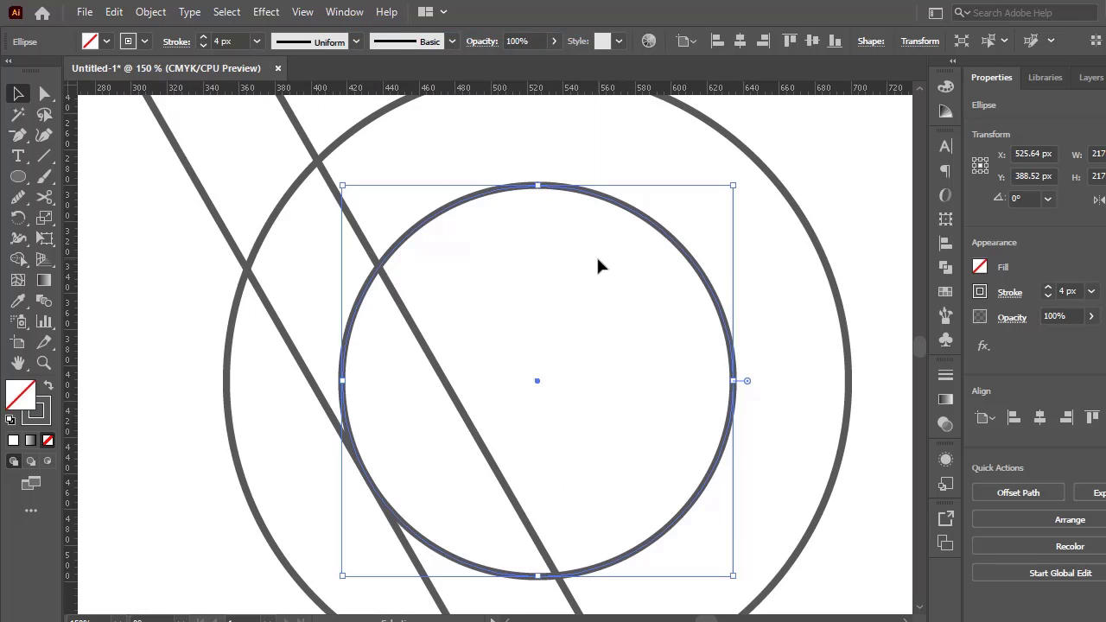
- Paste a copy of the inner circle in place and shrink it to about 149 px wide, keeping its right edge fixed
drag(587, 180, 529, 229)
click(117, 13)
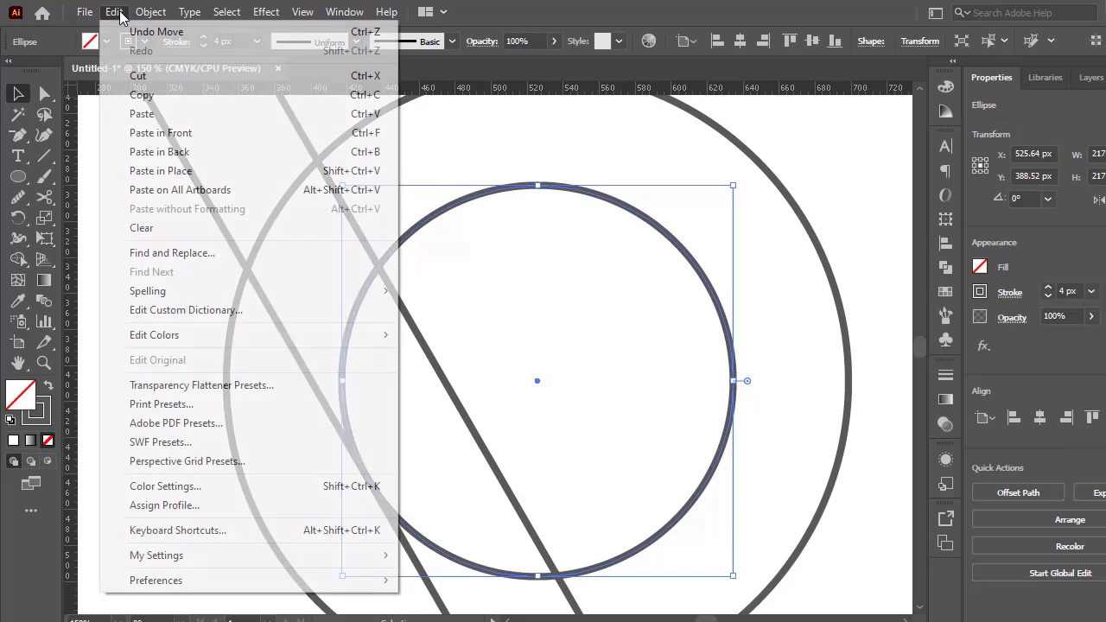
click(173, 95)
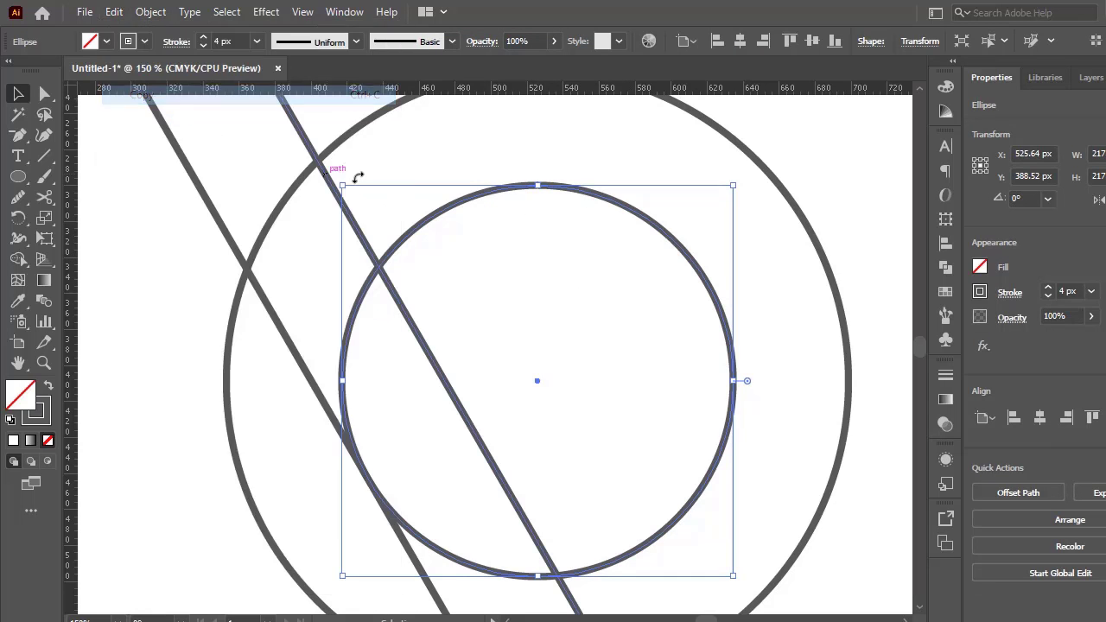
click(113, 12)
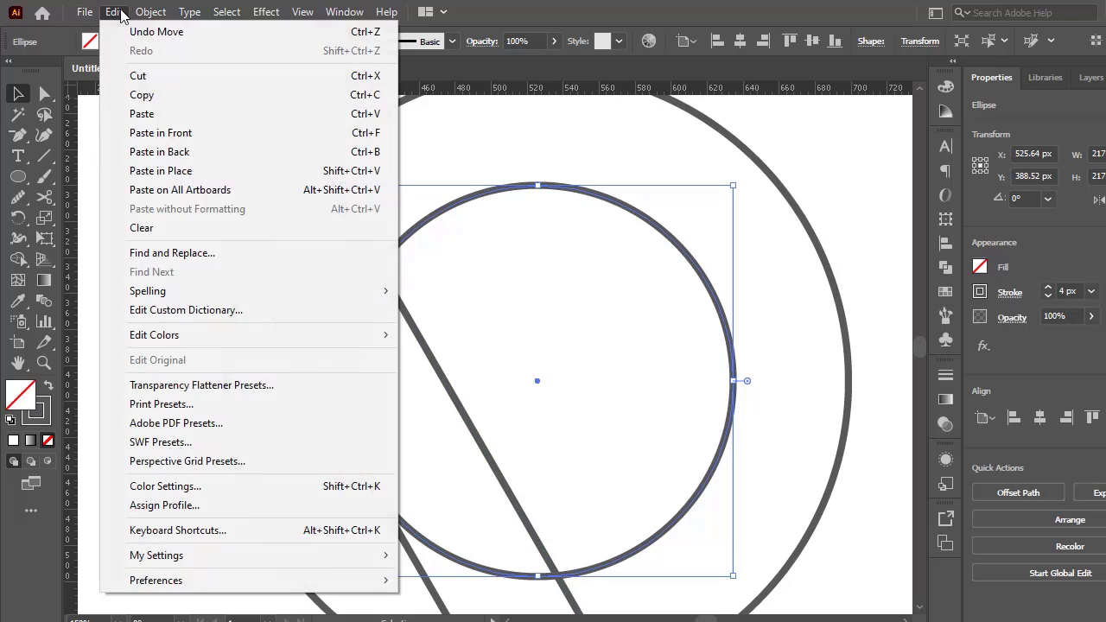
click(257, 176)
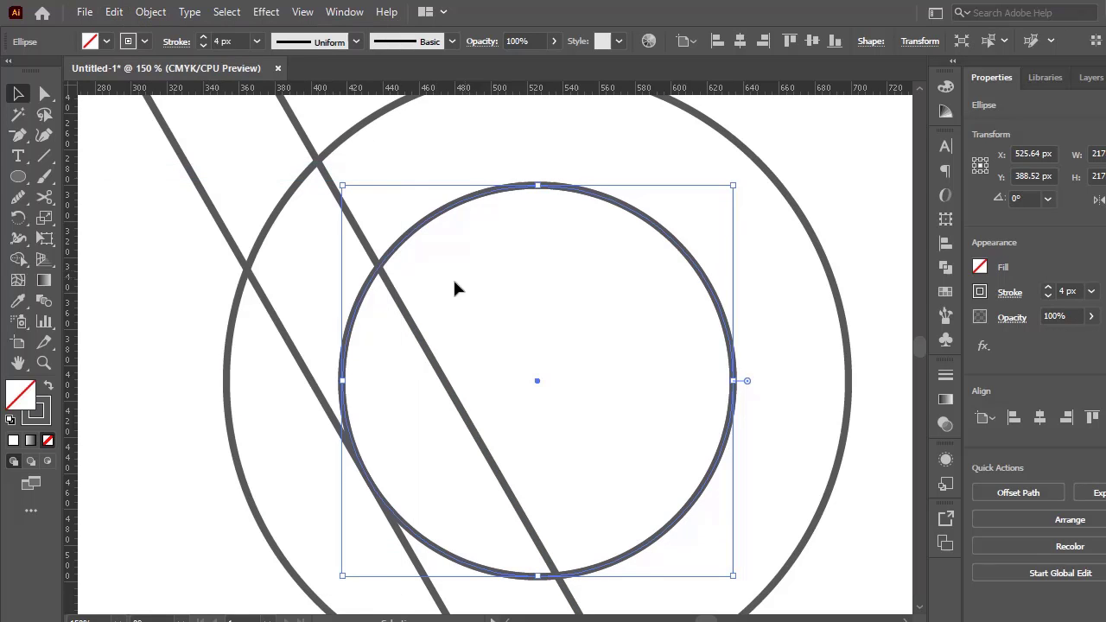
drag(343, 378, 461, 377)
- In Outline mode, shrink the small circle to about 148.8 px so it is tangent to the inner slanted line, and return to Preview mode
click(301, 12)
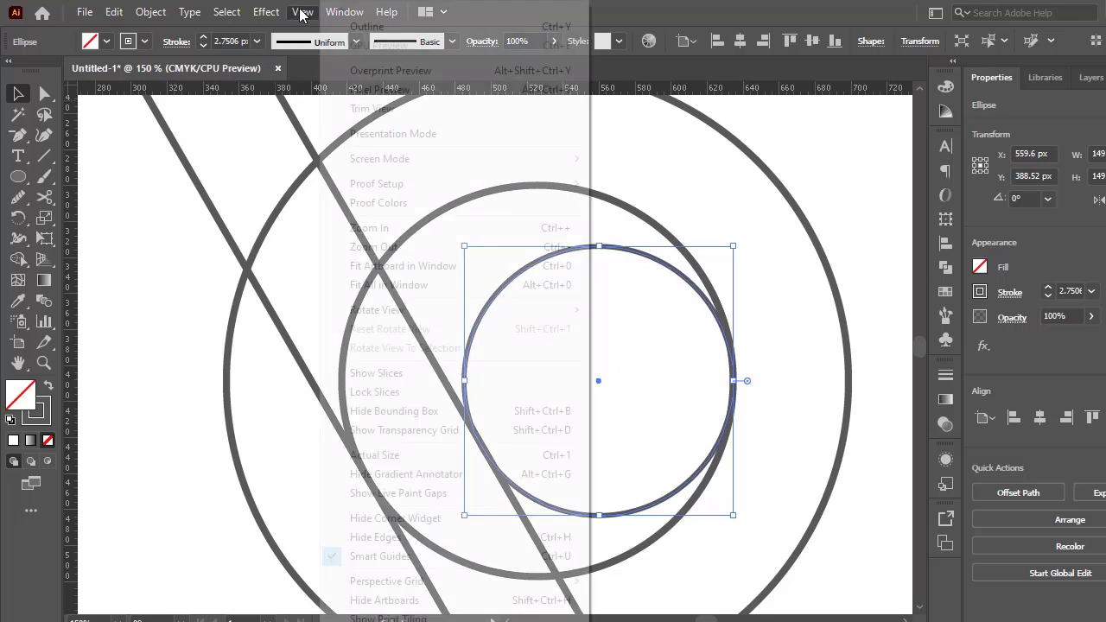
click(354, 25)
scroll(462, 423, up, 5)
scroll(633, 450, down, 2)
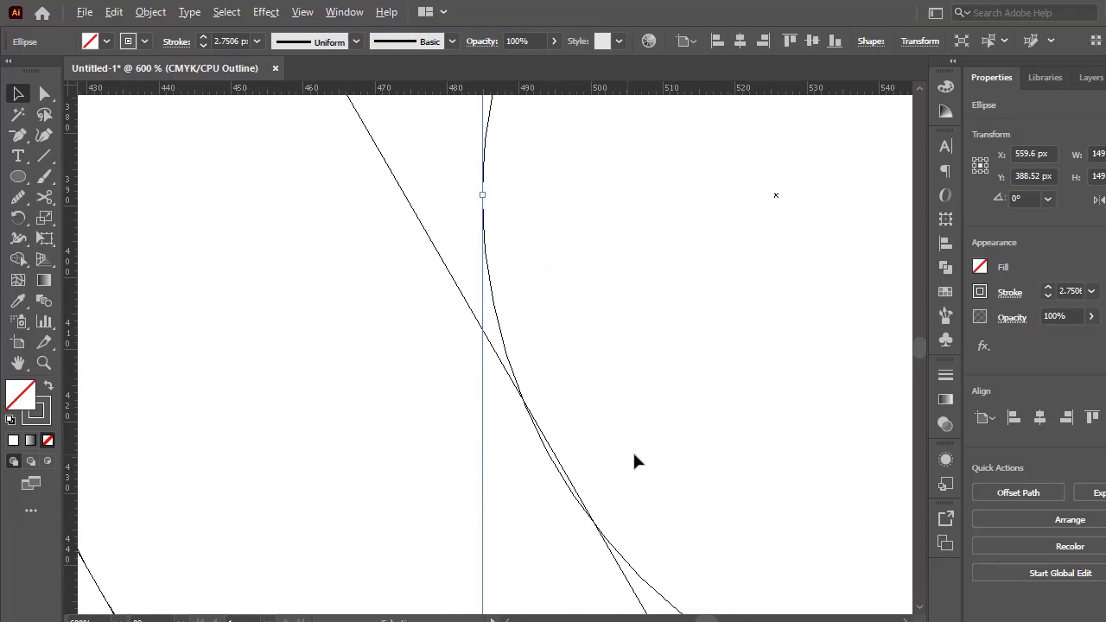
scroll(633, 450, up, 2)
scroll(365, 180, up, 5)
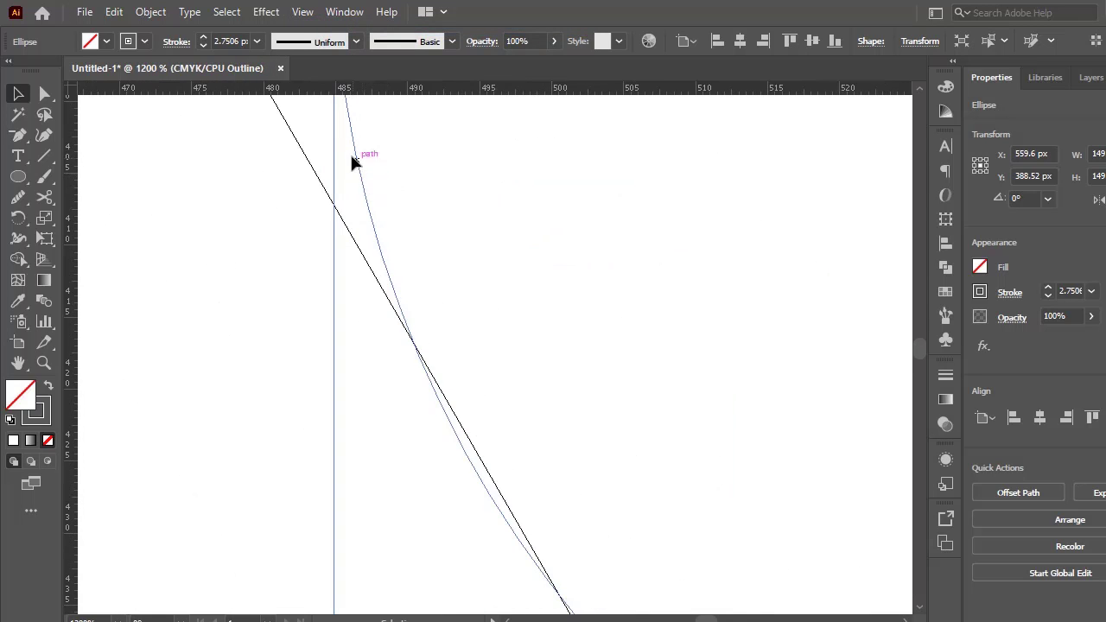
scroll(390, 263, down, 2)
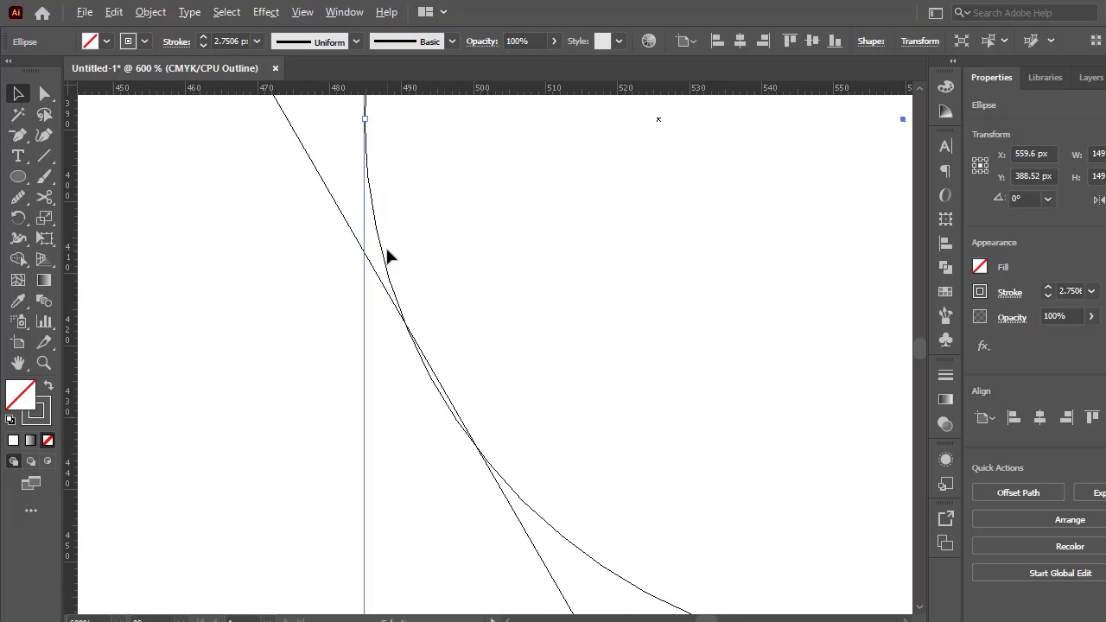
drag(360, 123, 371, 124)
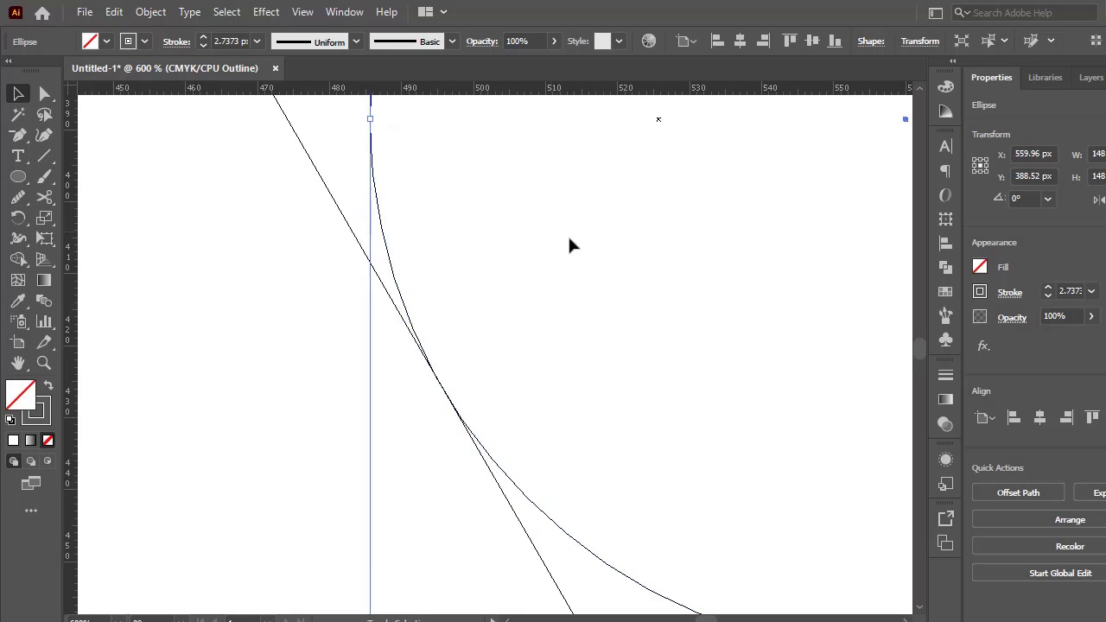
click(581, 238)
scroll(617, 311, down, 3)
drag(709, 302, 530, 457)
click(302, 11)
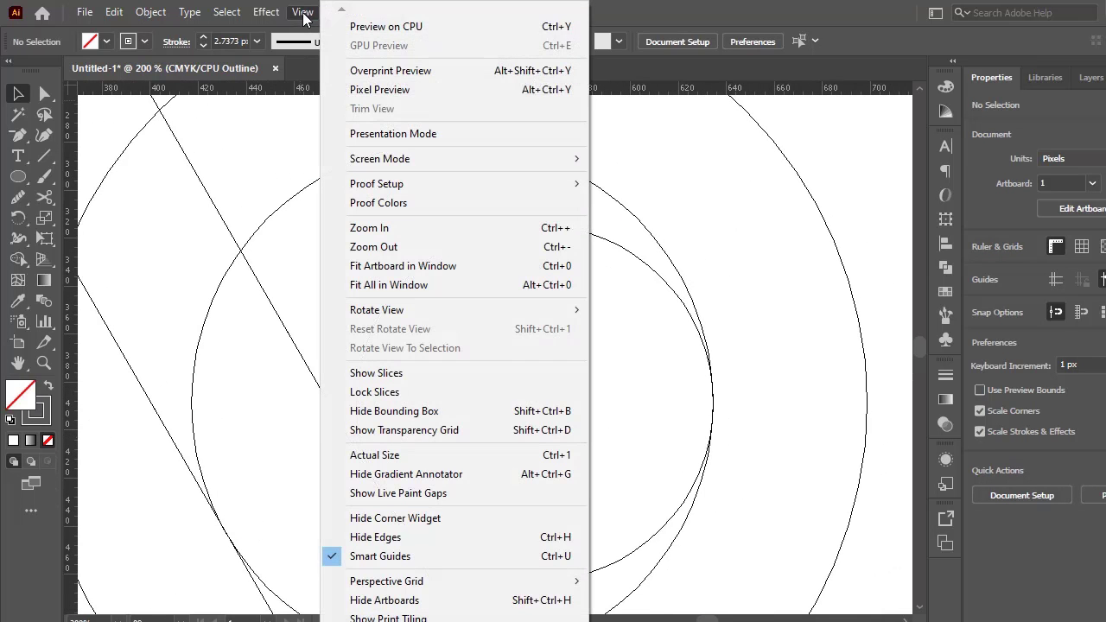
click(319, 27)
scroll(556, 274, down, 4)
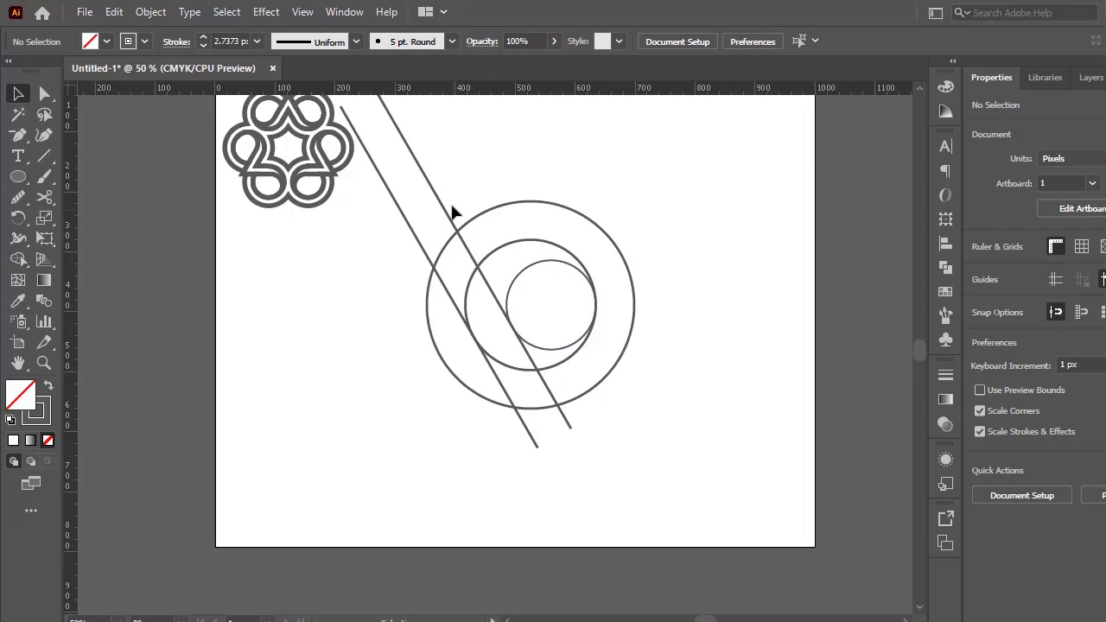
- Set the small circle's stroke weight to 4 px to match the other shapes
drag(379, 219, 360, 183)
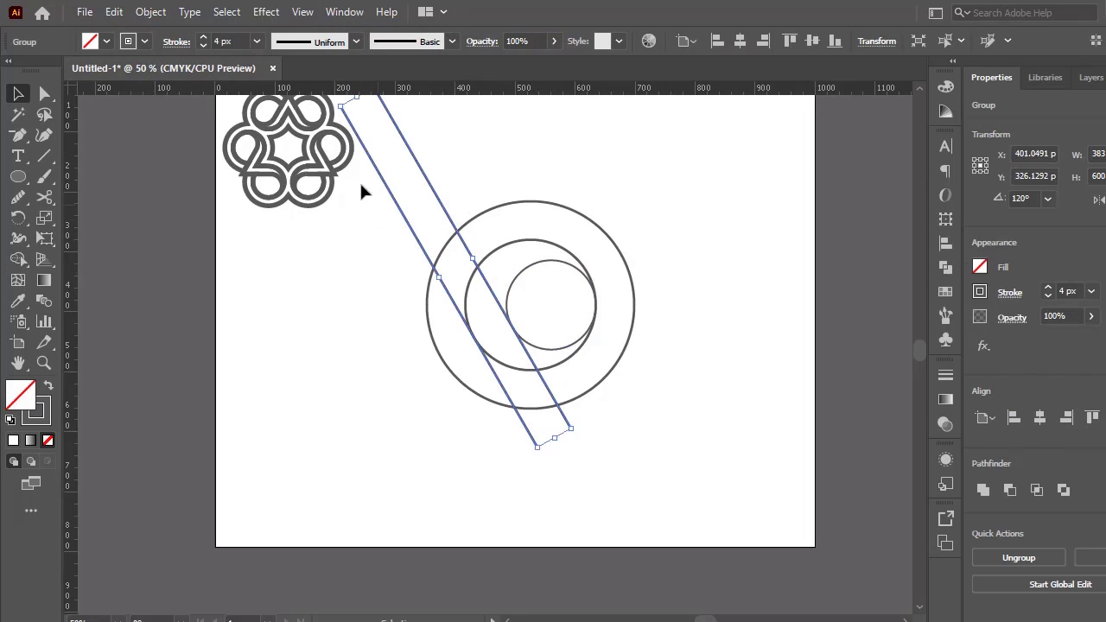
click(529, 177)
click(535, 261)
click(204, 38)
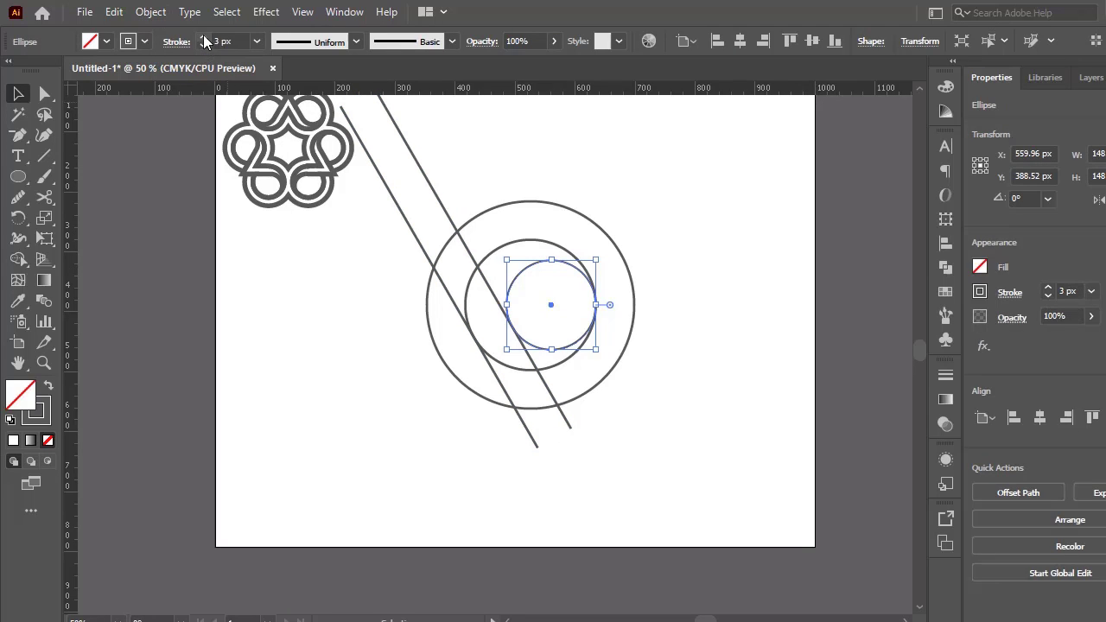
click(204, 38)
click(650, 194)
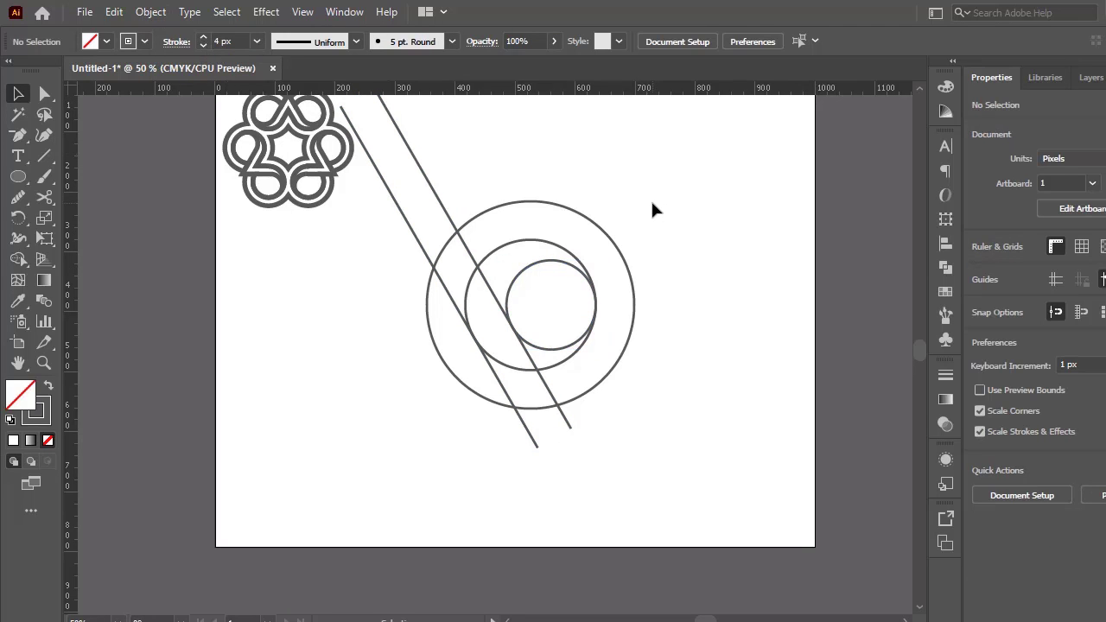
- Examine in Outline mode where the small circle meets the inner slanted line, and return to Preview mode
click(517, 279)
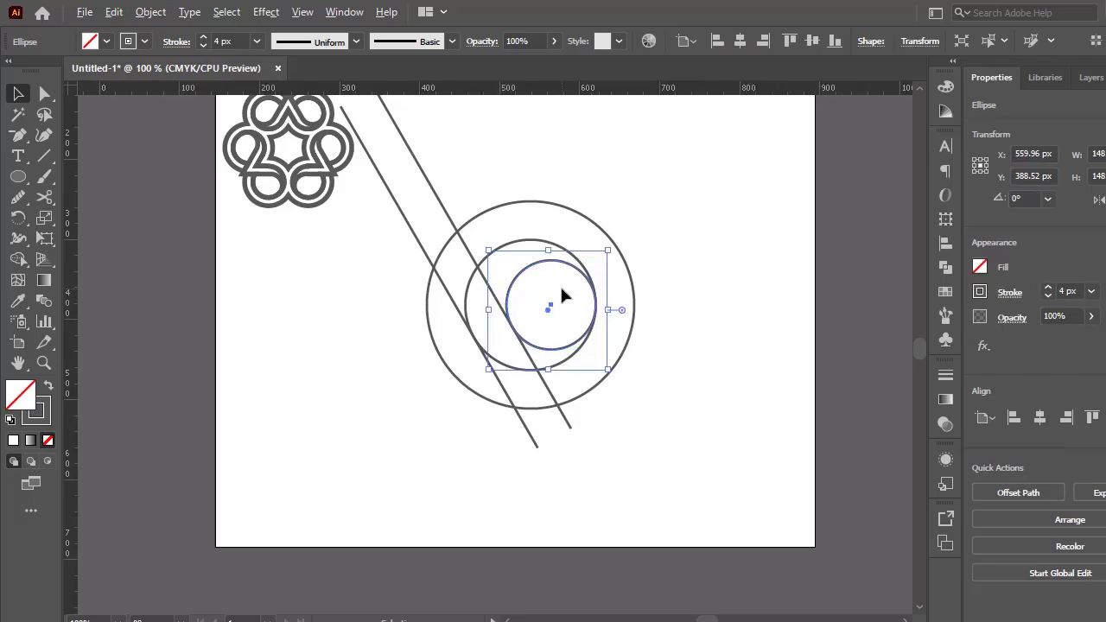
key(ctrl+plus)
key(ctrl+plus)
key(ctrl+plus)
key(ctrl+plus)
key(ctrl+y)
scroll(389, 408, up, 5)
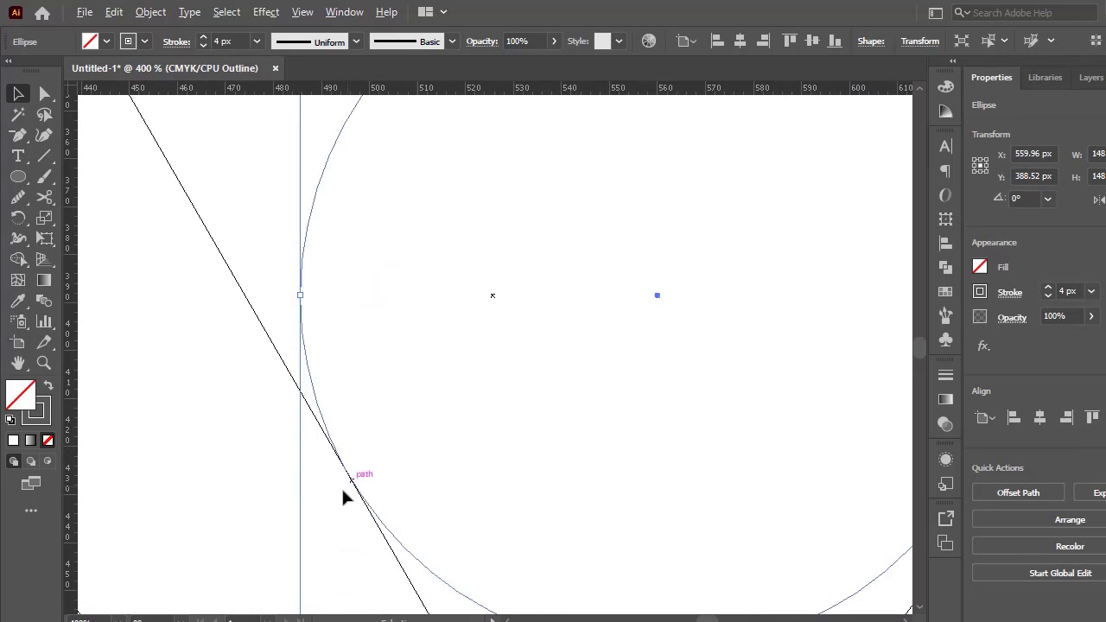
scroll(354, 494, down, 9)
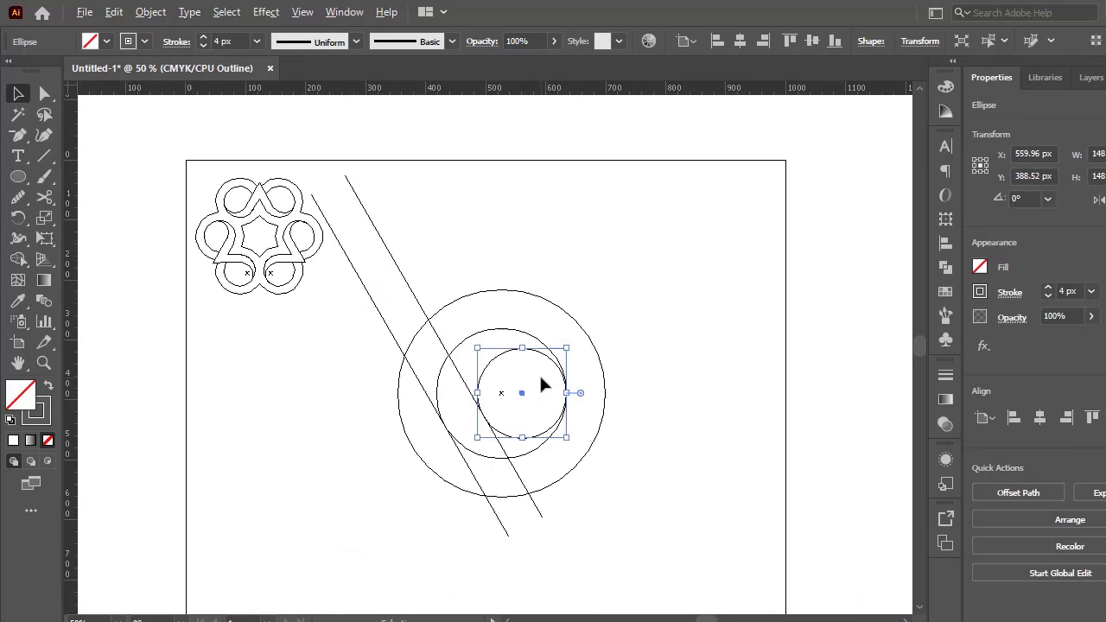
key(ctrl+y)
key(ctrl+plus)
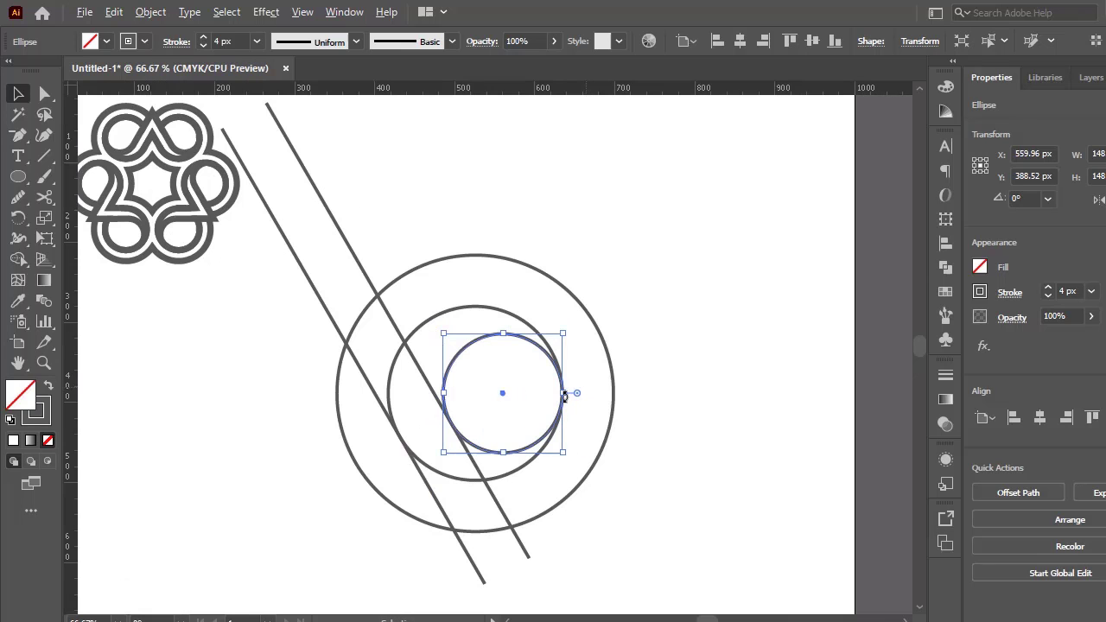
scroll(568, 394, down, 2)
click(695, 270)
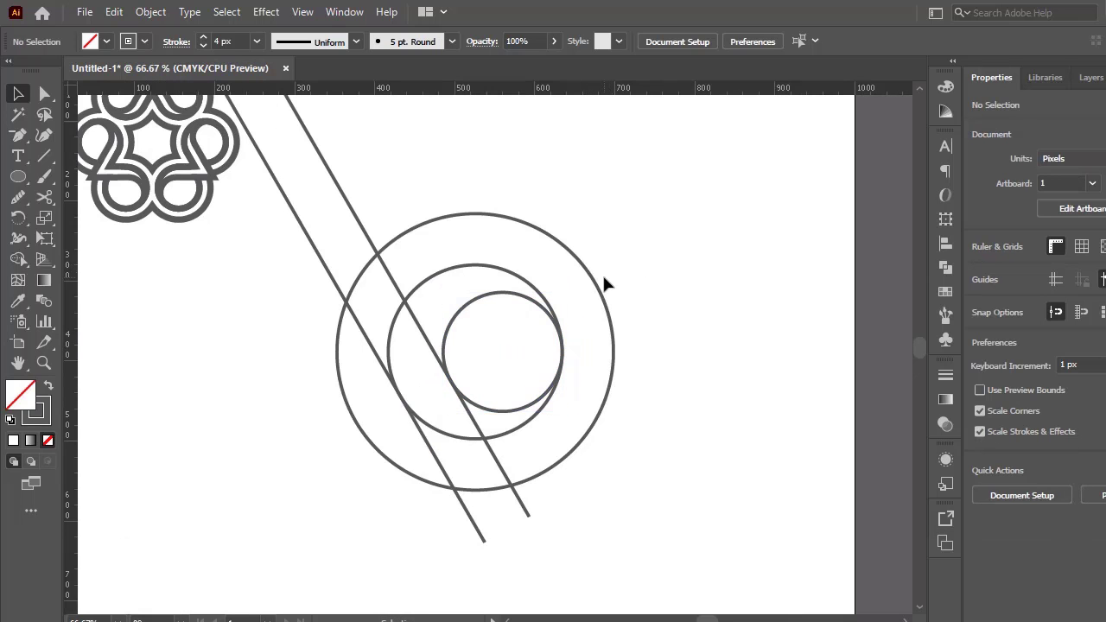
scroll(516, 333, up, 1)
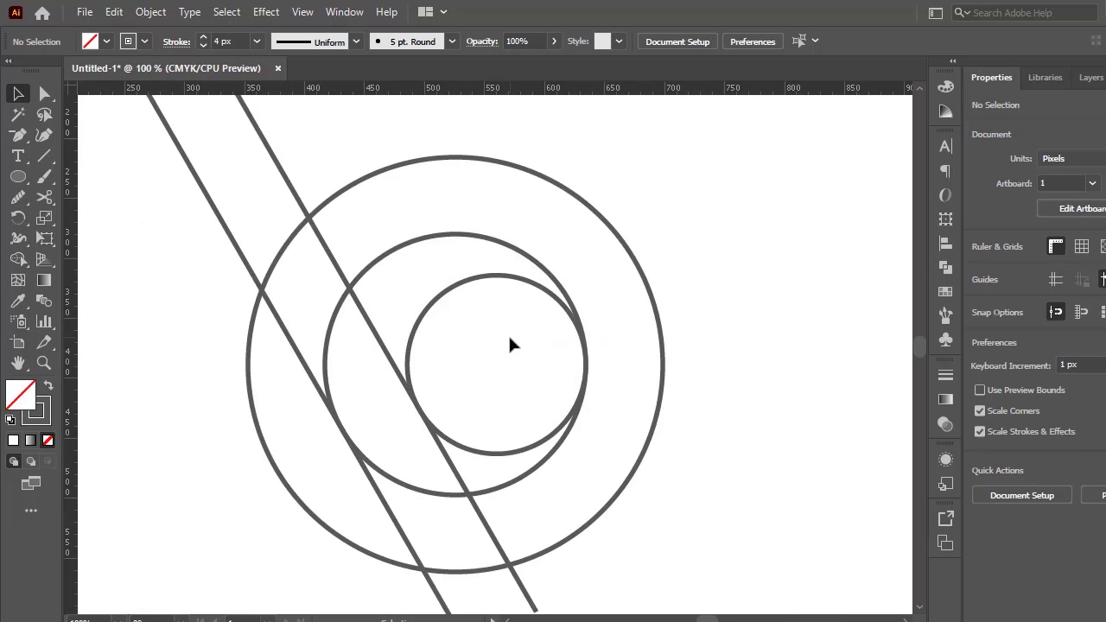
- Isolate the small circle and cut it with the Scissors tool at its tangent points with the slanted line and the middle circle
click(498, 464)
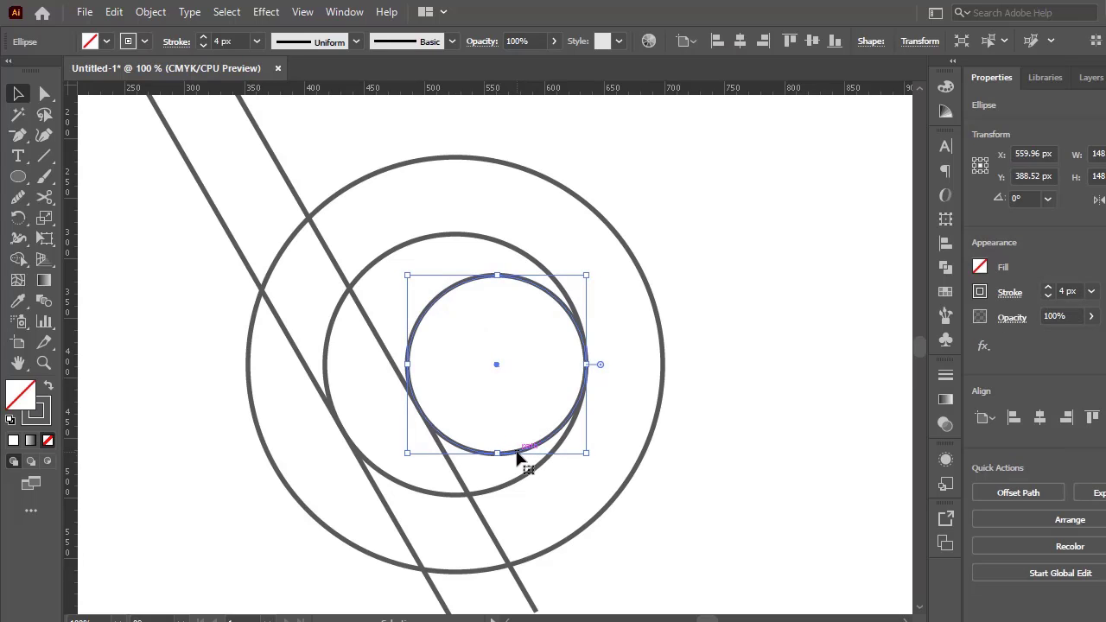
double_click(519, 458)
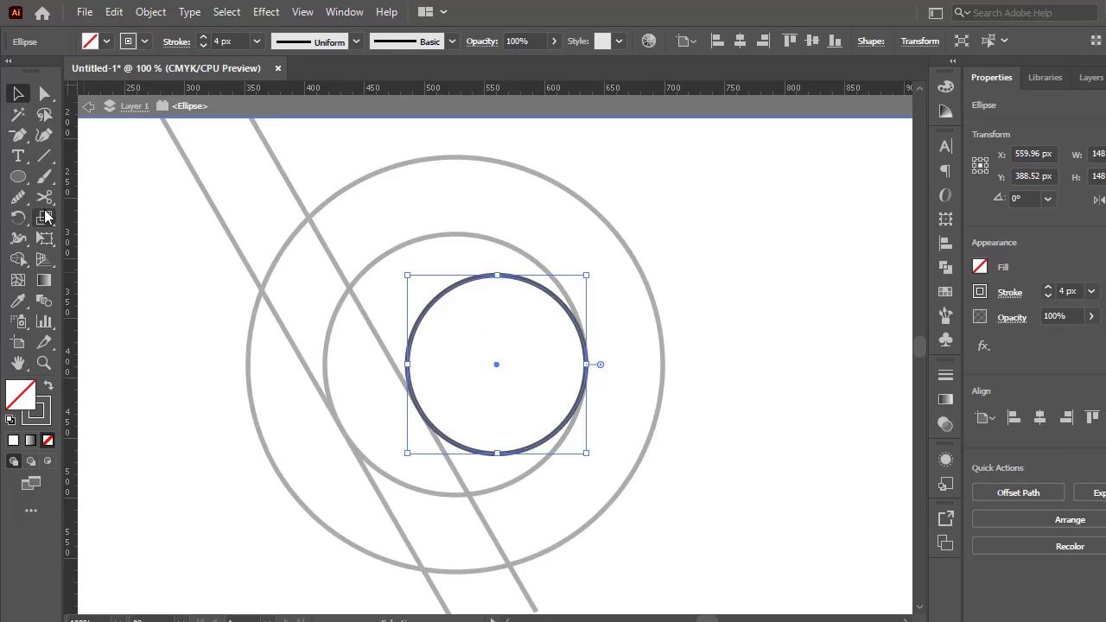
click(45, 203)
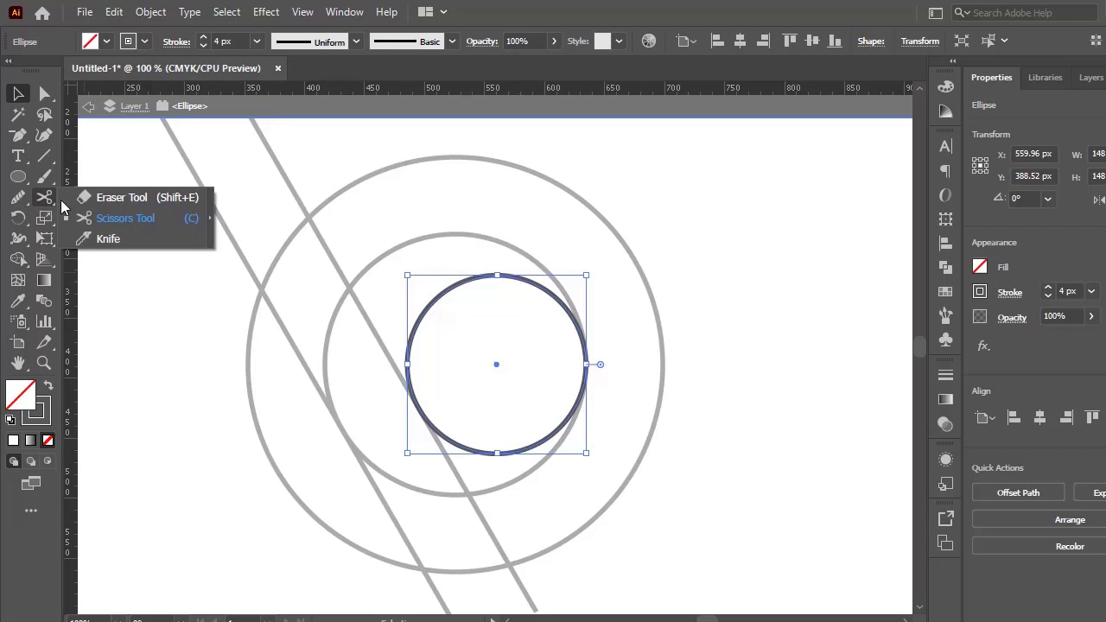
click(121, 222)
scroll(437, 406, up, 2)
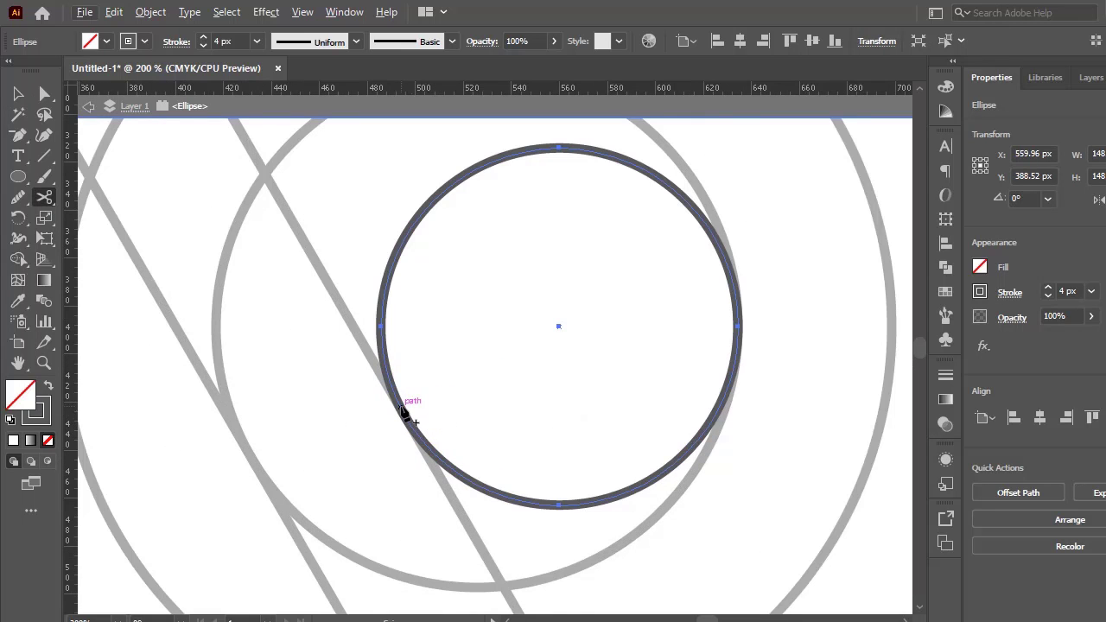
click(403, 415)
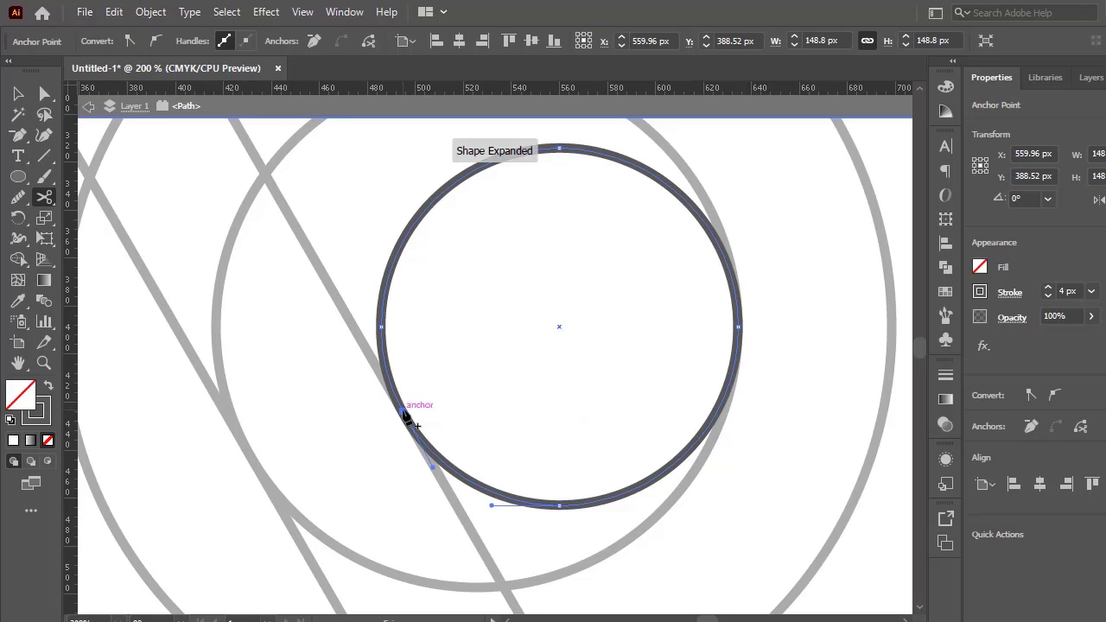
click(740, 325)
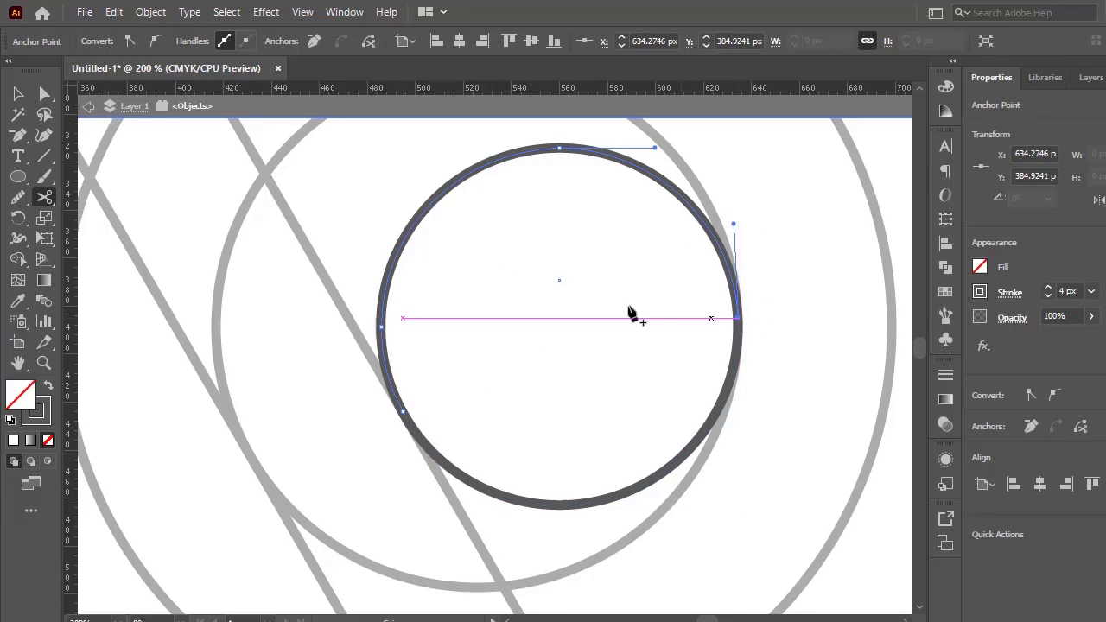
- Delete the upper arc of the cut small circle and leave isolation mode
click(18, 95)
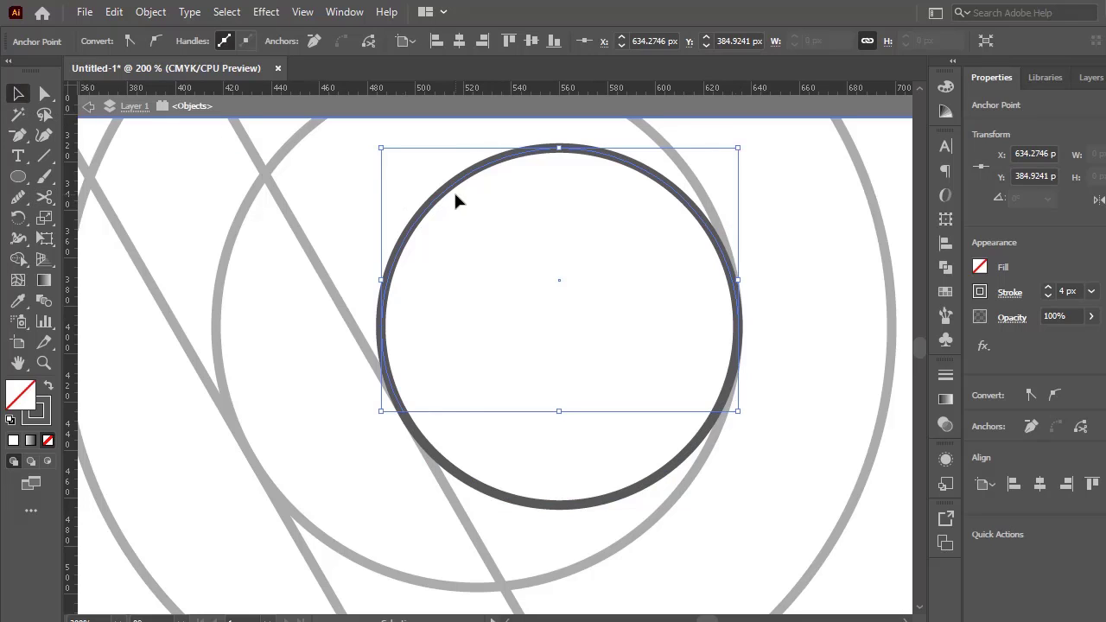
key(Delete)
key(Delete)
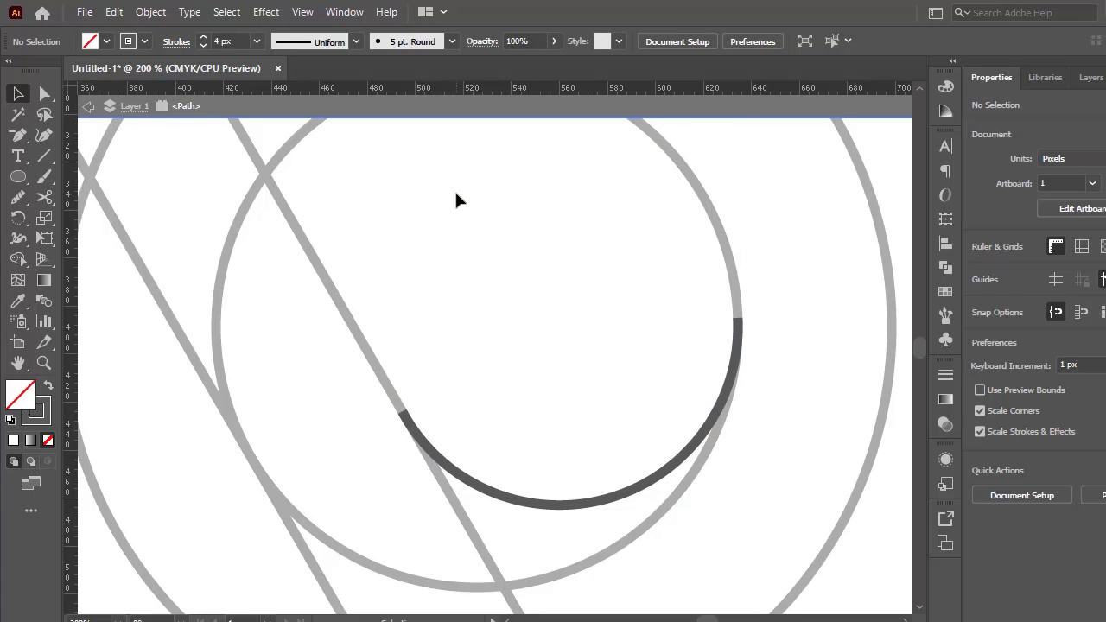
key(Escape)
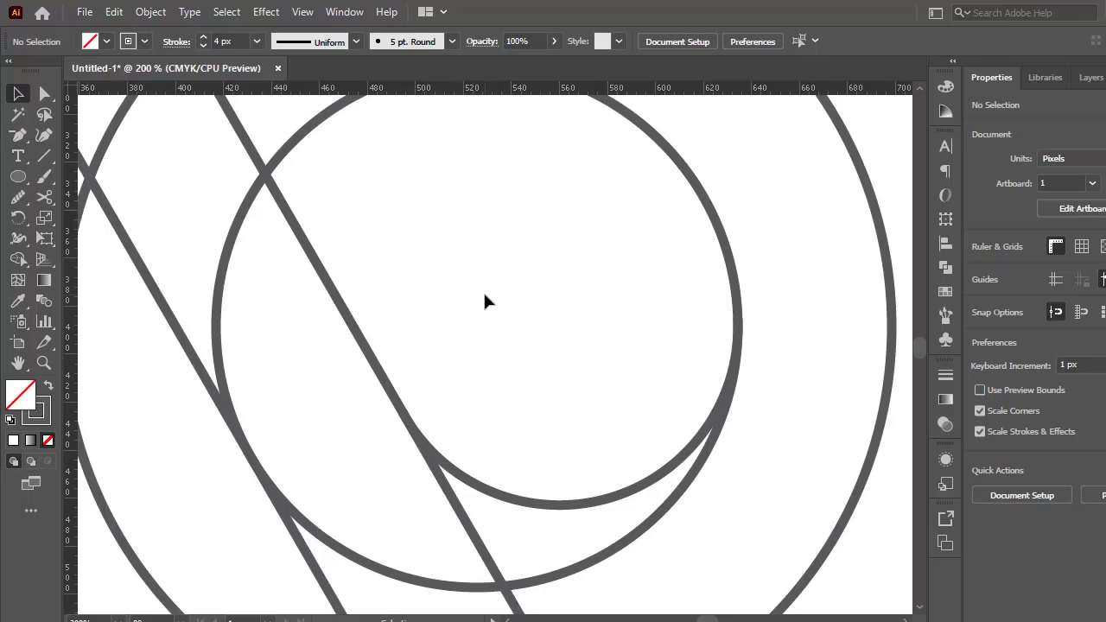
- Isolate the line group and cut the inner slanted line with the Scissors tool where it meets the small arc
scroll(484, 295, down, 3)
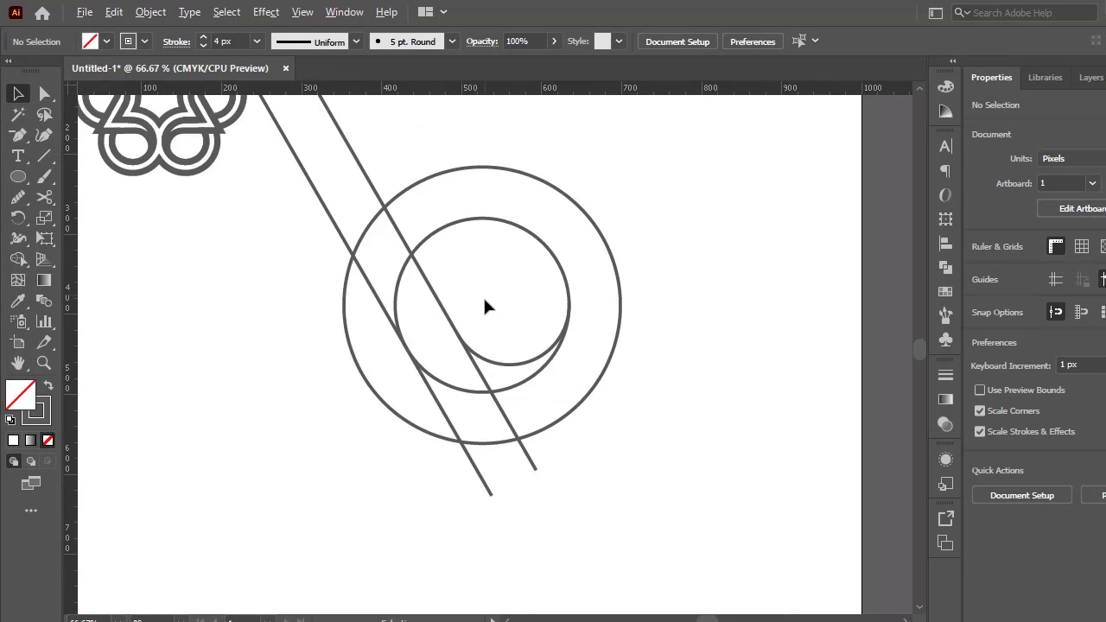
scroll(469, 377, up, 3)
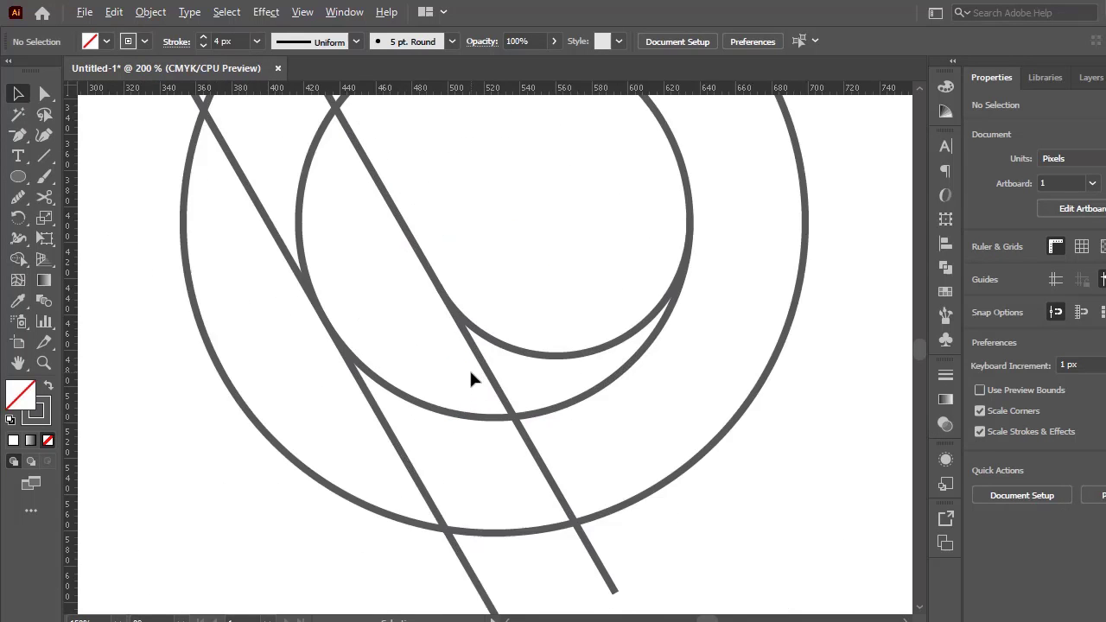
double_click(486, 366)
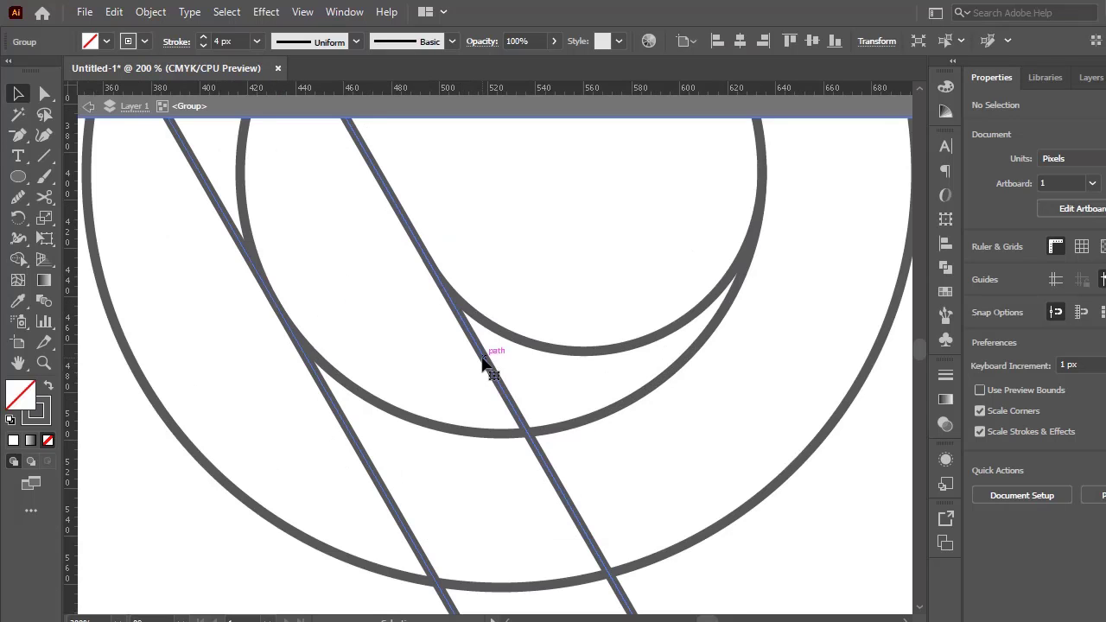
key(c)
scroll(421, 275, up, 2)
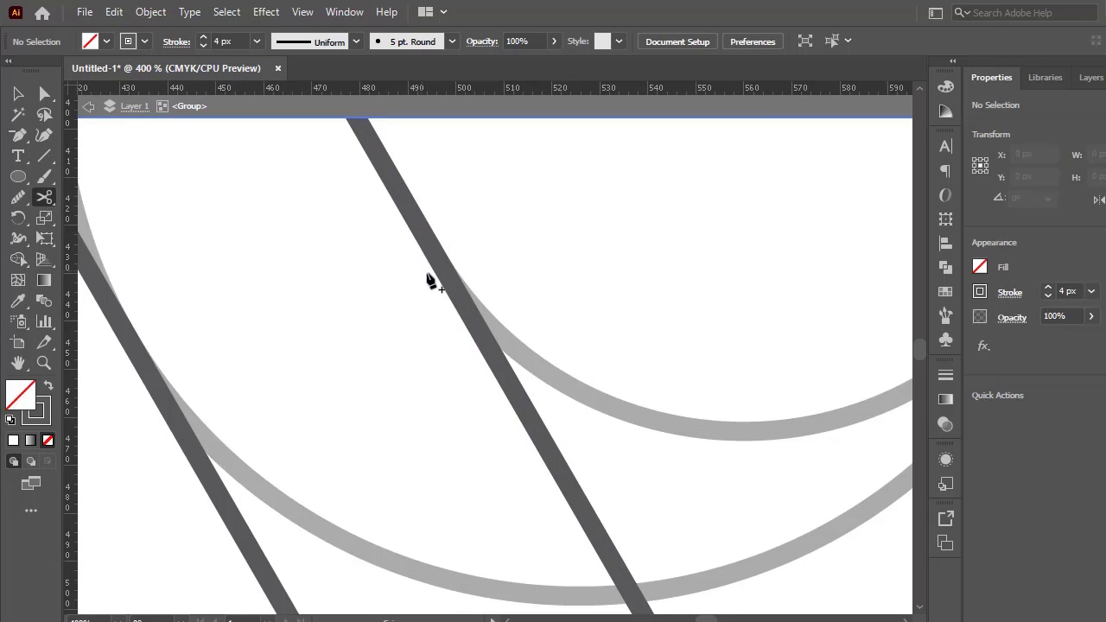
click(443, 268)
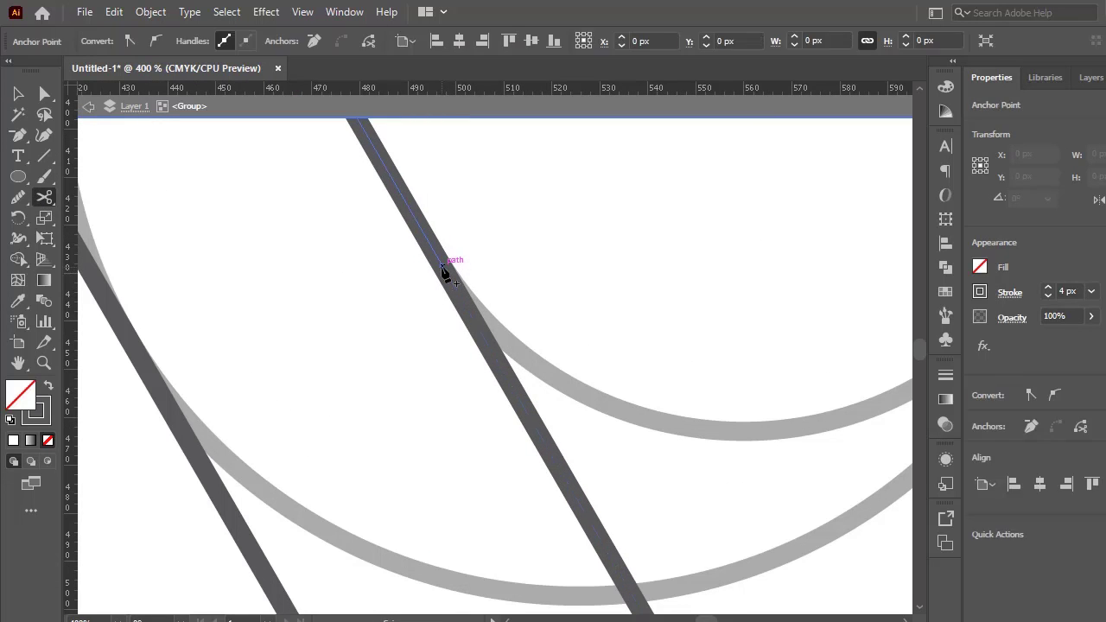
click(18, 92)
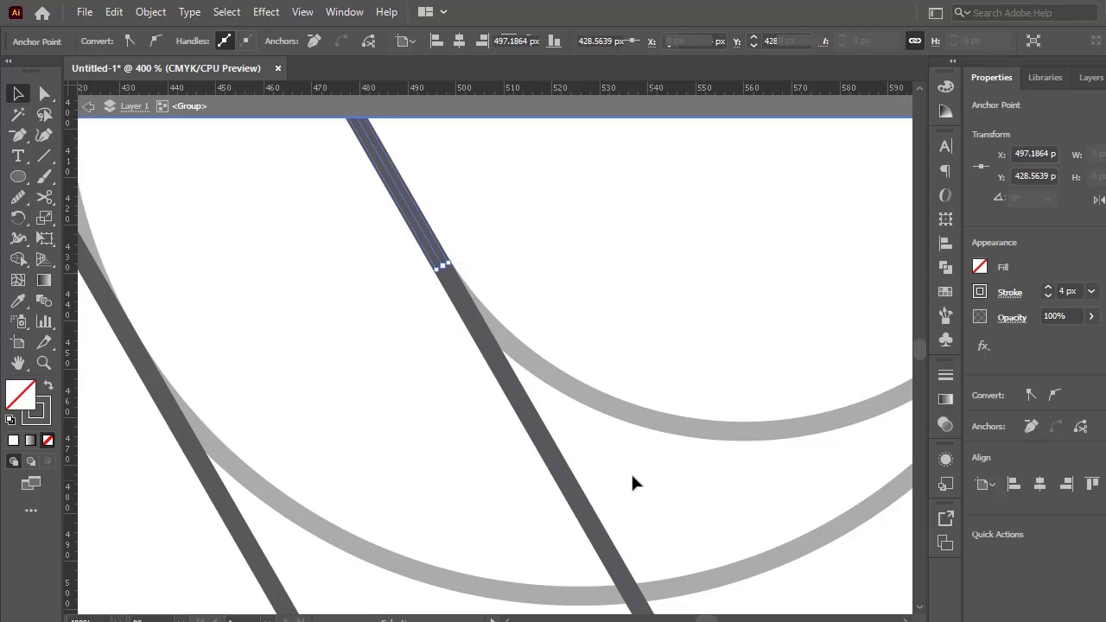
- Delete the cut-off lower part of the inner slanted line beyond its junction with the small arc
drag(629, 477, 523, 509)
key(Delete)
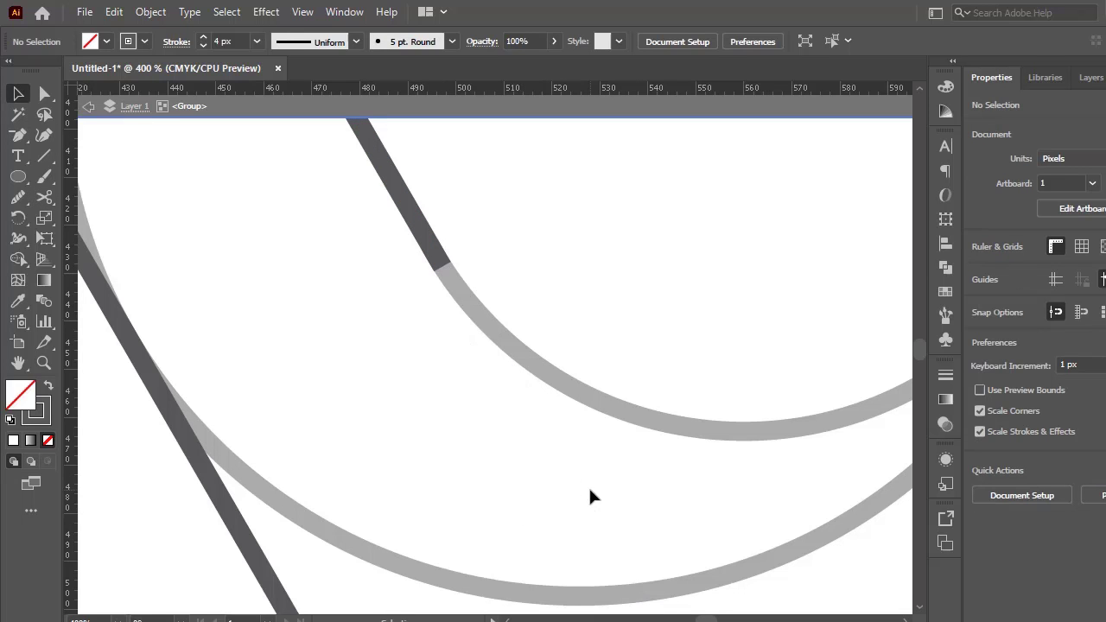
key(ctrl+1)
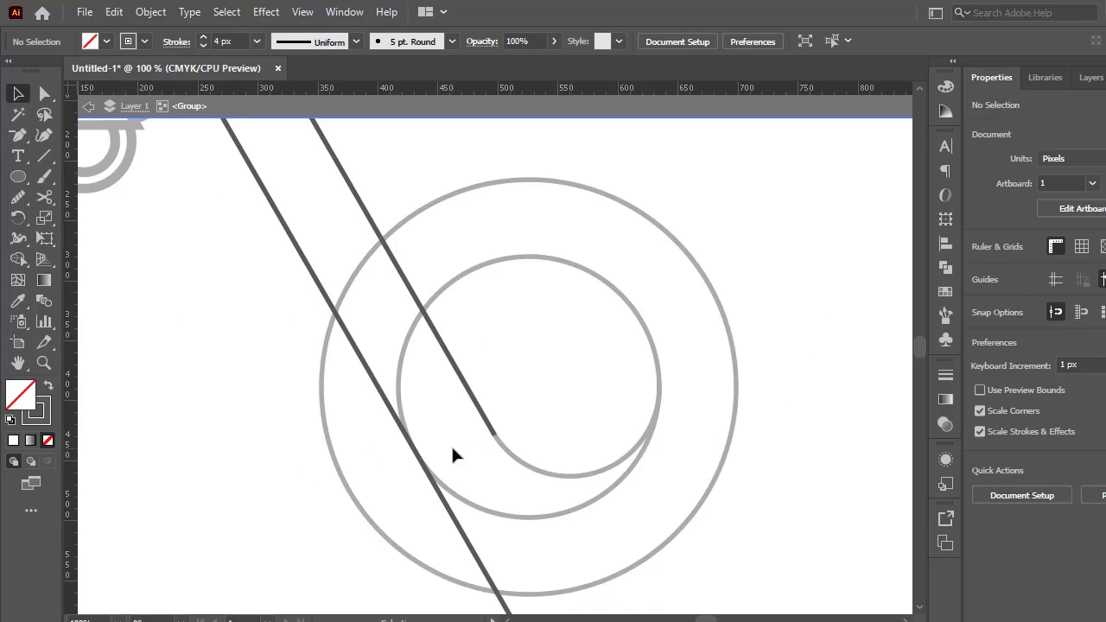
scroll(462, 484, down, 2)
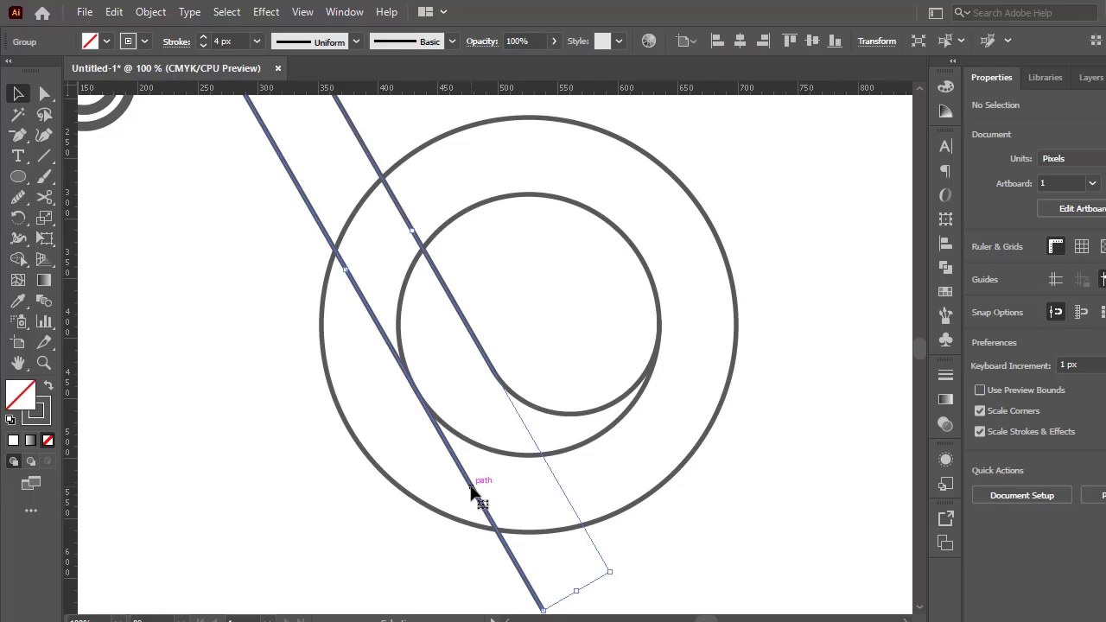
double_click(474, 493)
click(44, 197)
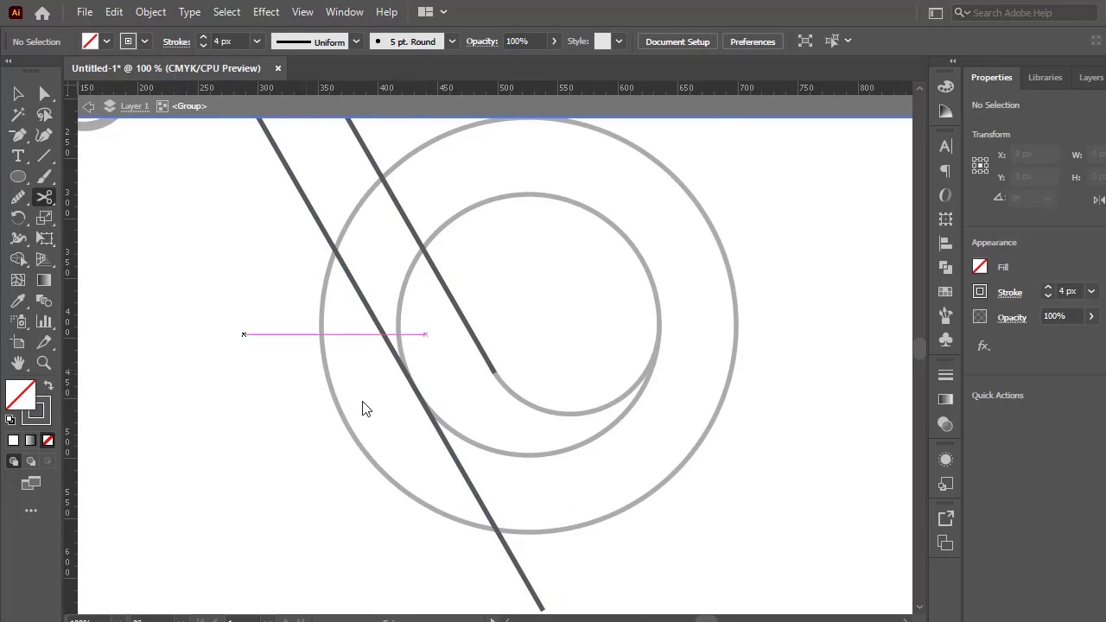
scroll(360, 407, up, 4)
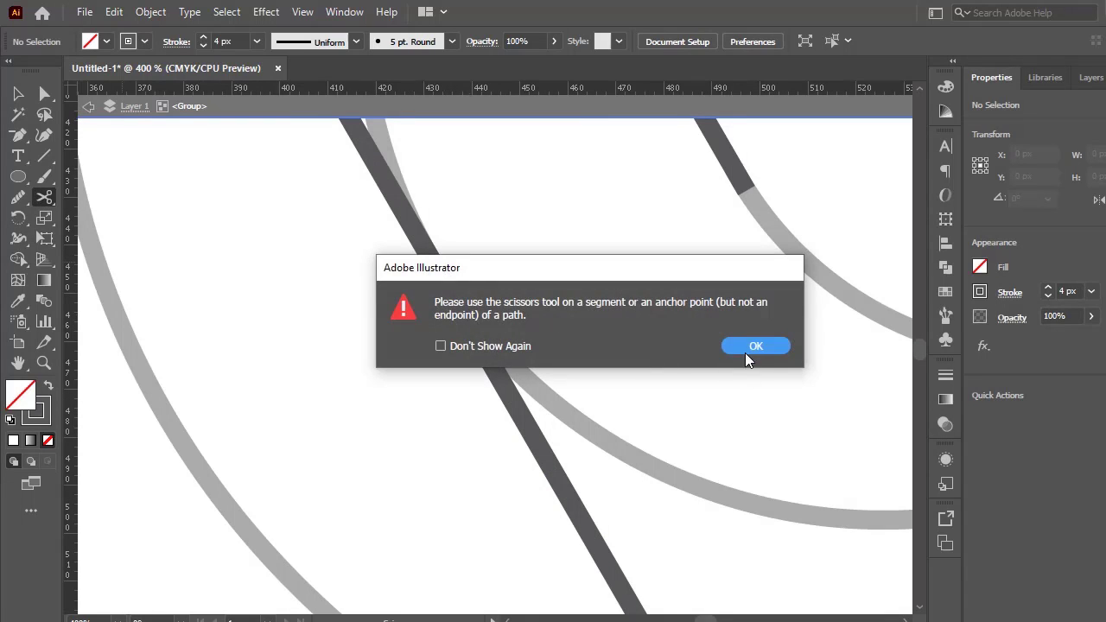
click(749, 347)
click(18, 93)
double_click(335, 323)
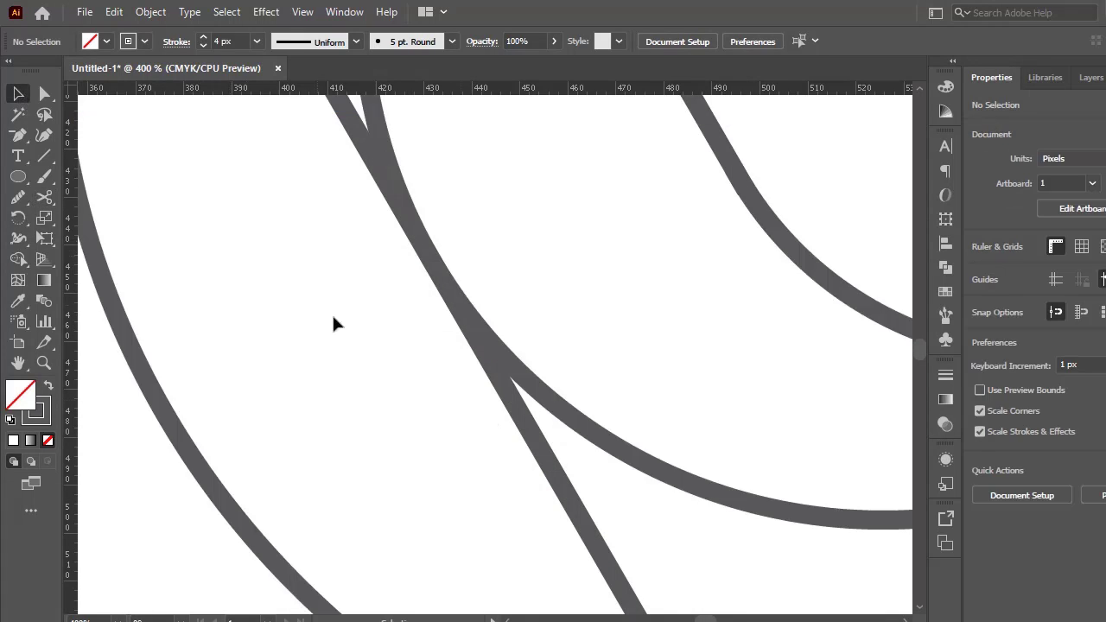
- Isolate the line group and cut the outer slanted line with the Scissors tool where it touches the middle circle
double_click(566, 477)
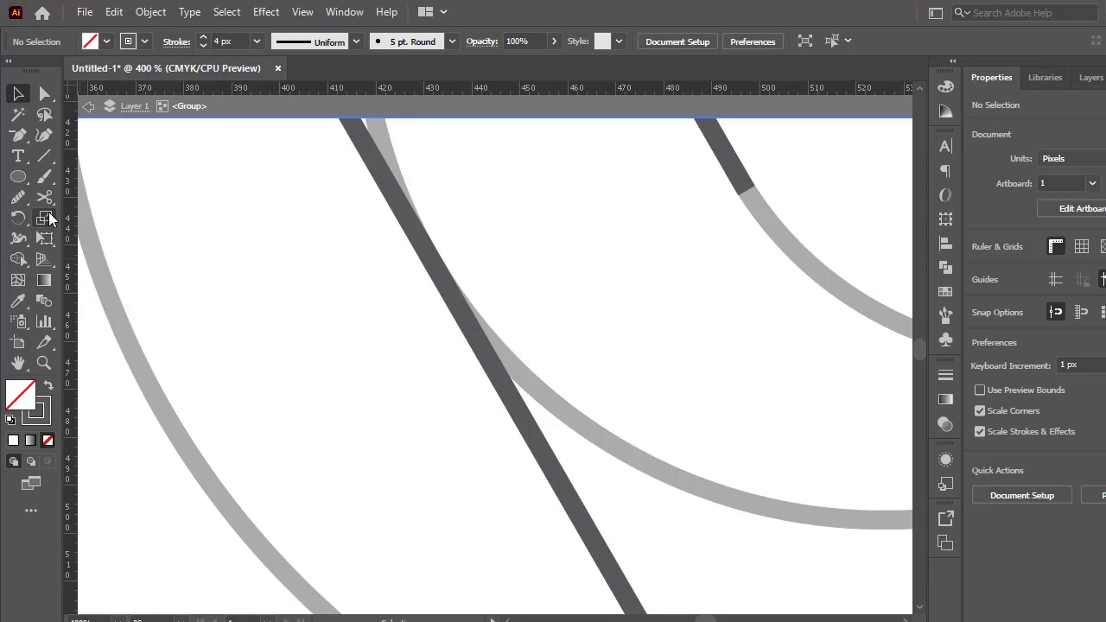
click(44, 197)
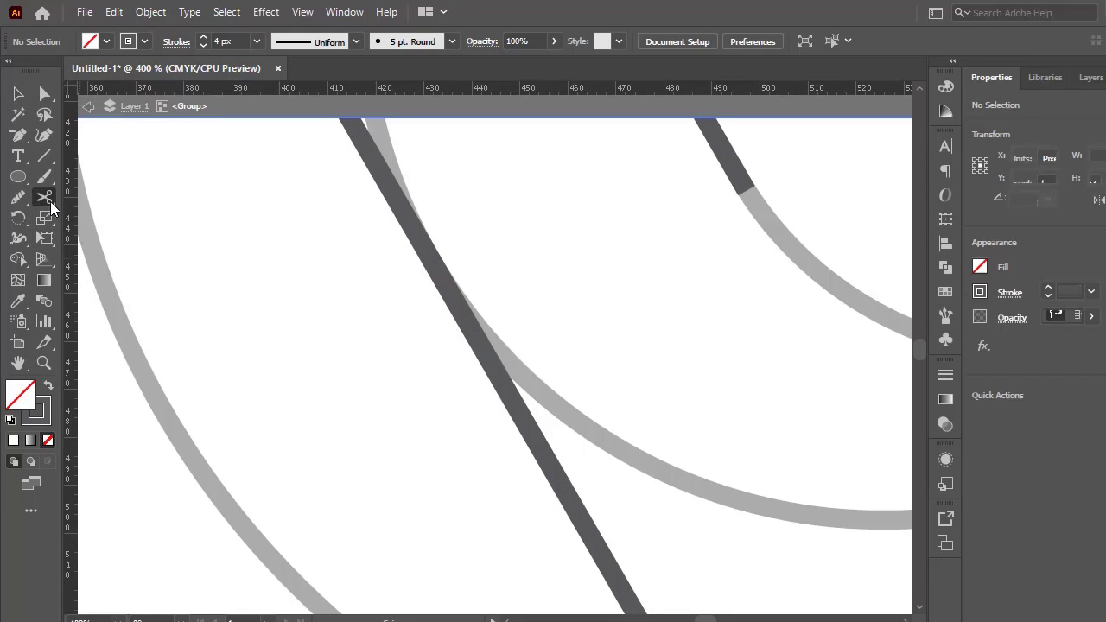
click(435, 268)
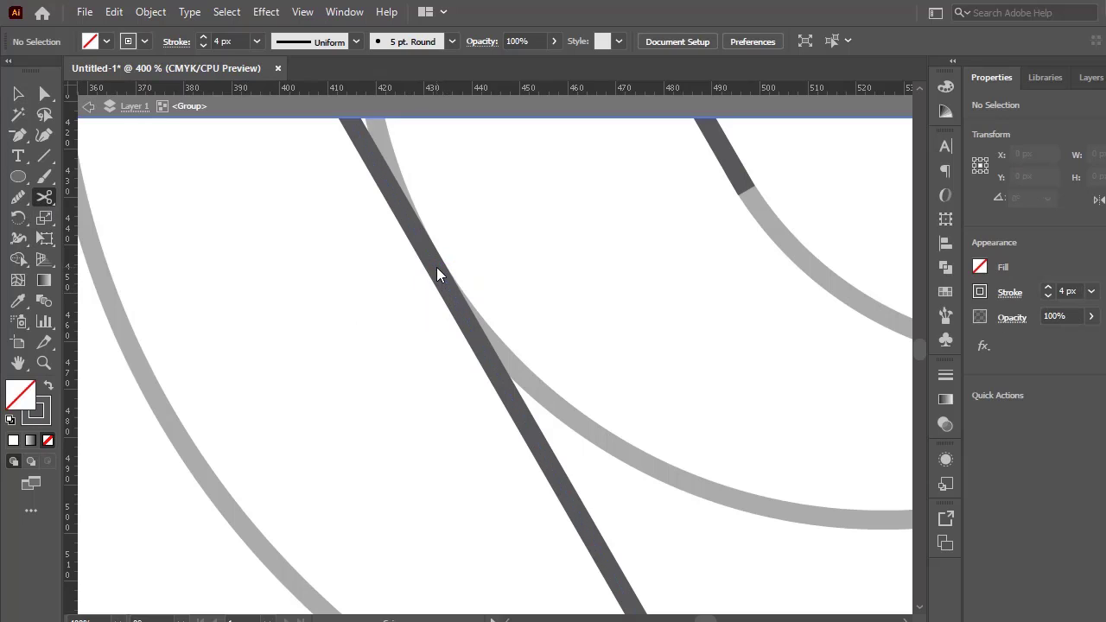
- Delete the lower part of the outer slanted line beyond the cut and leave isolation mode
click(19, 92)
scroll(388, 361, down, 2)
scroll(501, 414, down, 3)
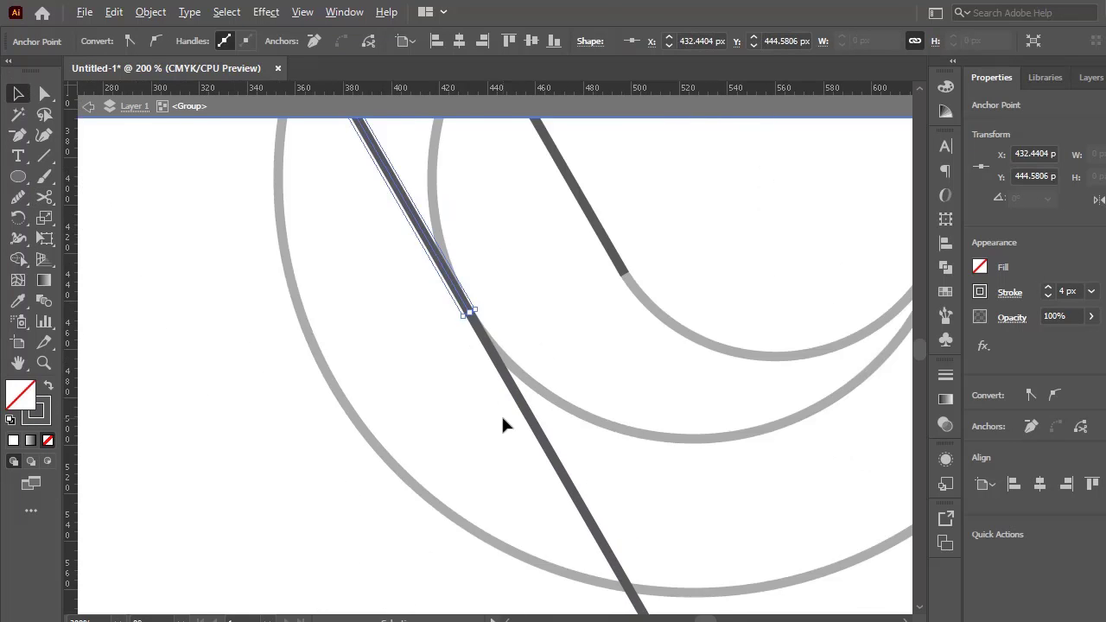
drag(581, 474, 527, 498)
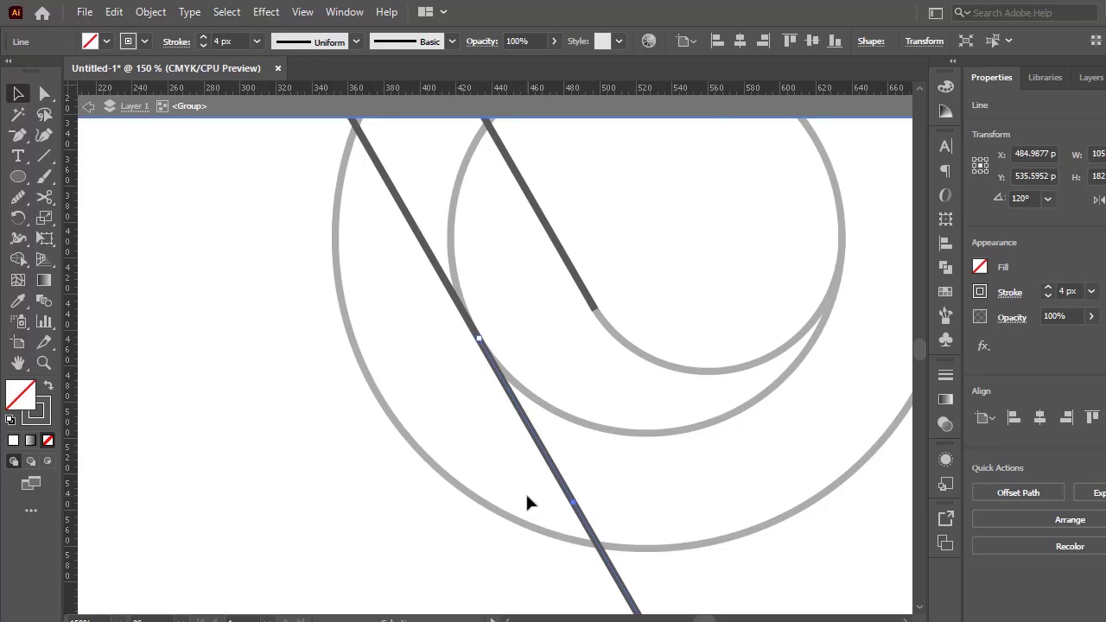
key(Delete)
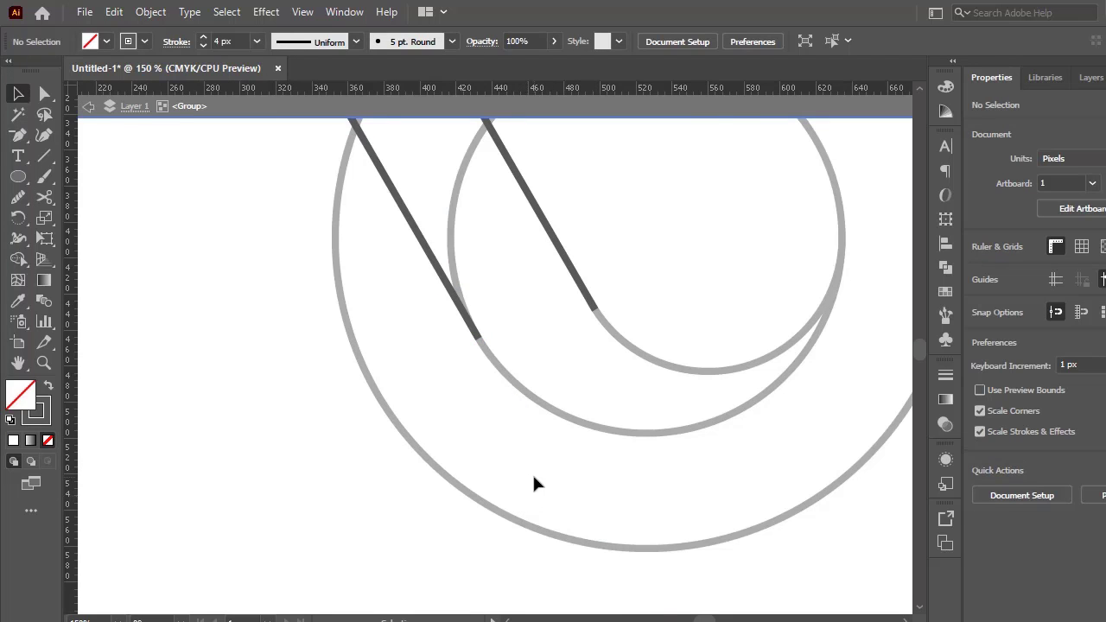
double_click(536, 479)
scroll(717, 368, down, 2)
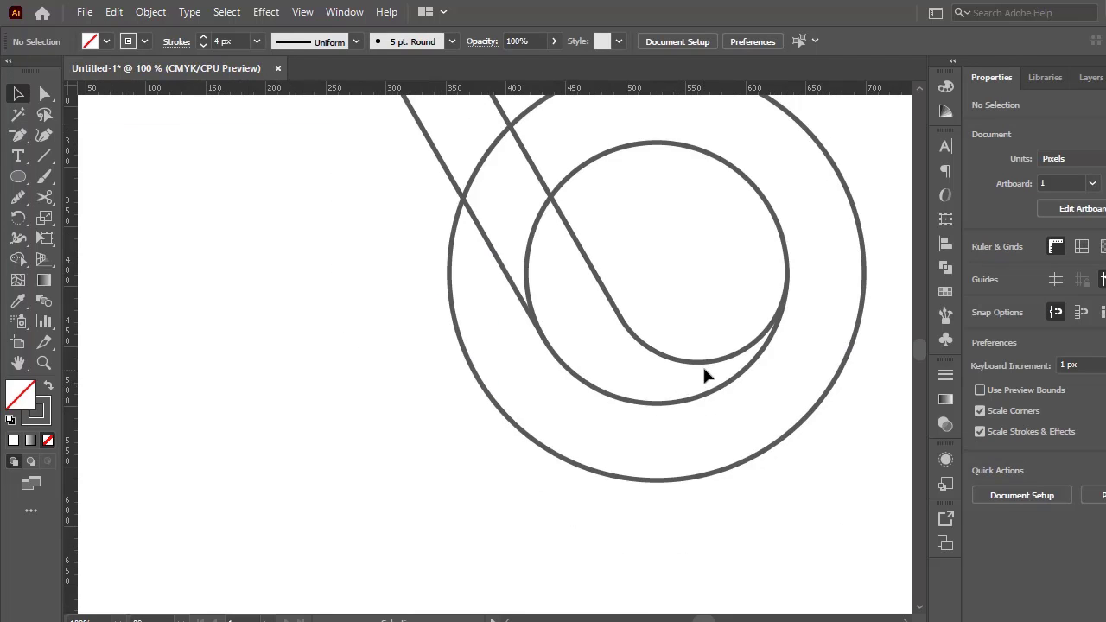
scroll(751, 353, up, 2)
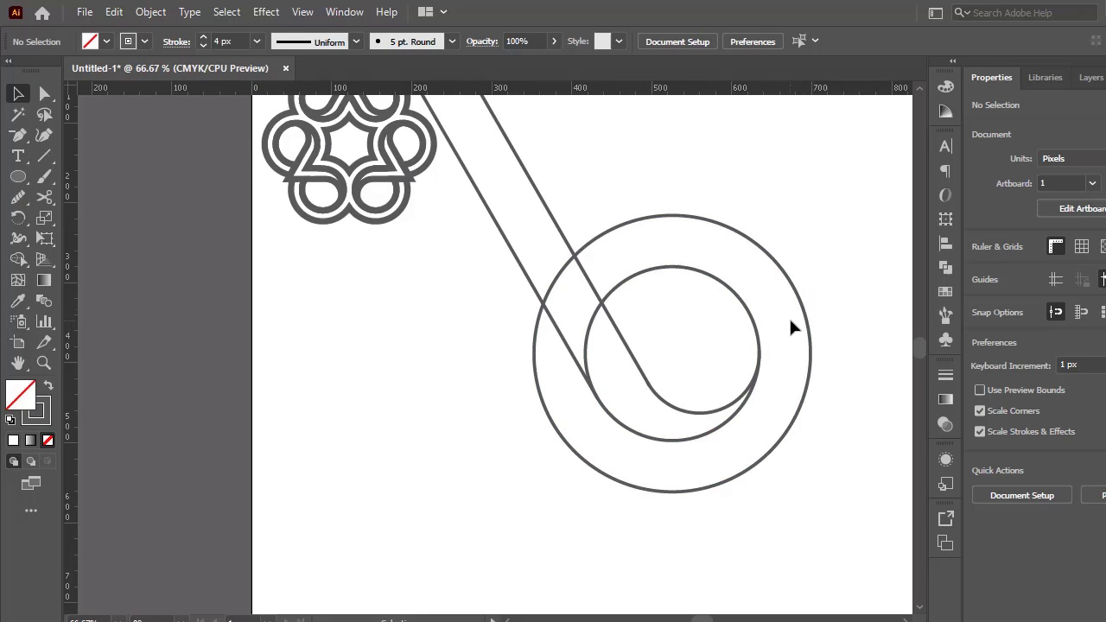
drag(640, 385, 634, 389)
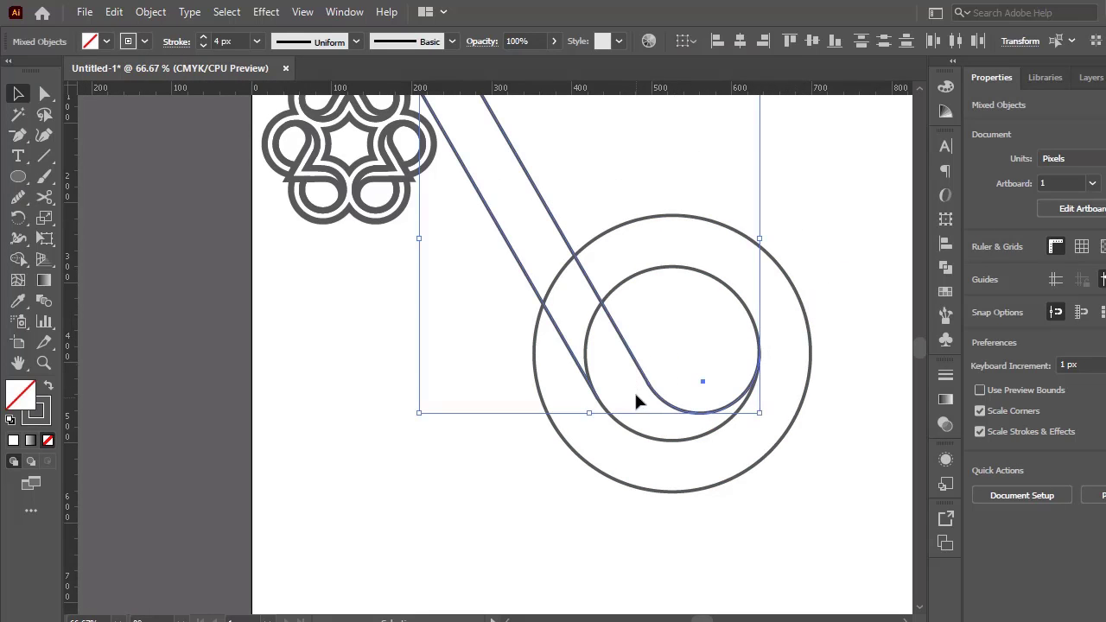
right_click(640, 383)
click(868, 431)
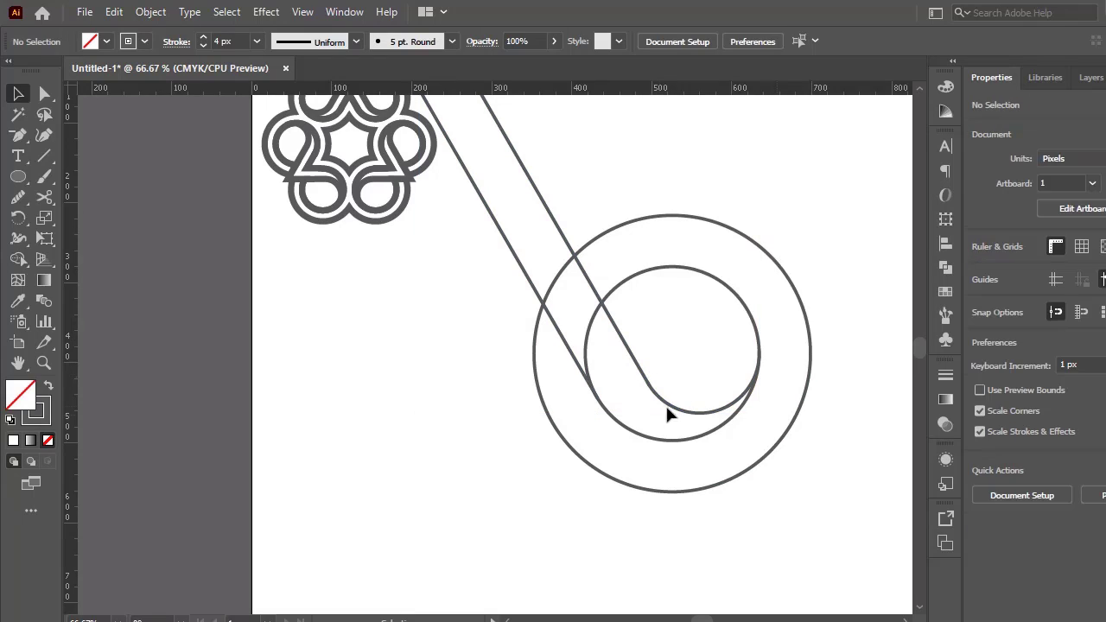
- Group the two slanted lines with the small arc
click(633, 365)
shift+click(632, 365)
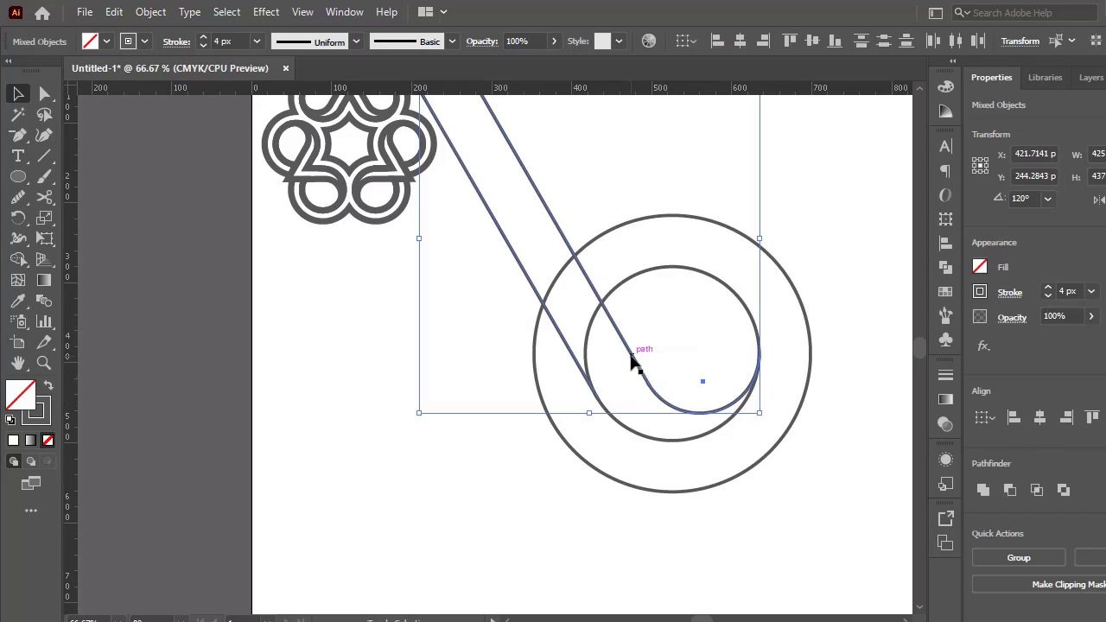
right_click(631, 364)
click(682, 209)
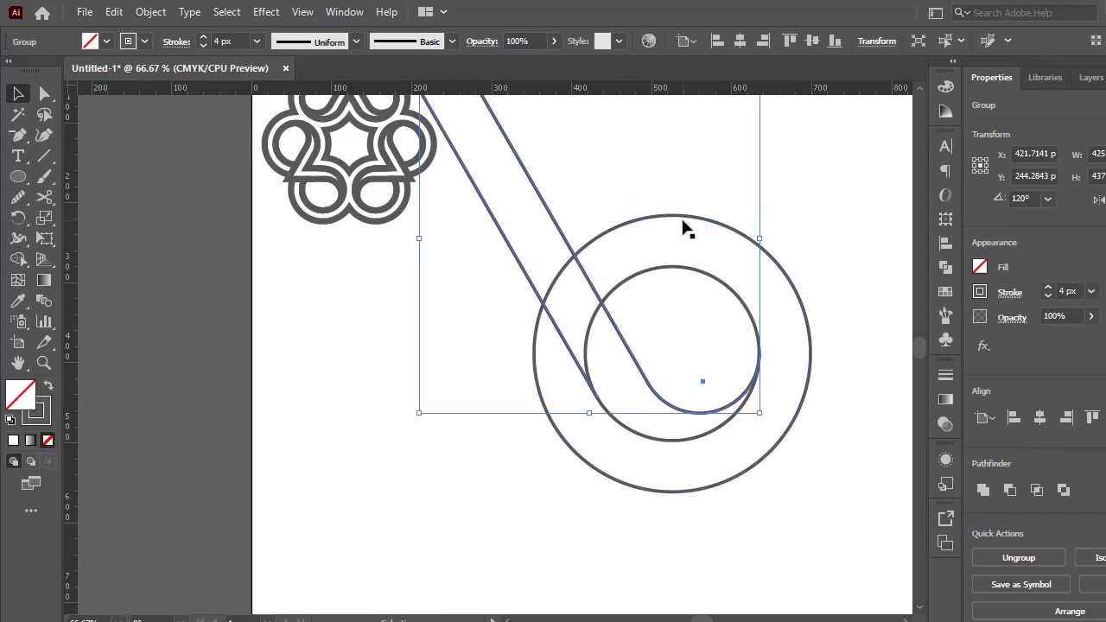
click(834, 242)
drag(512, 223, 493, 236)
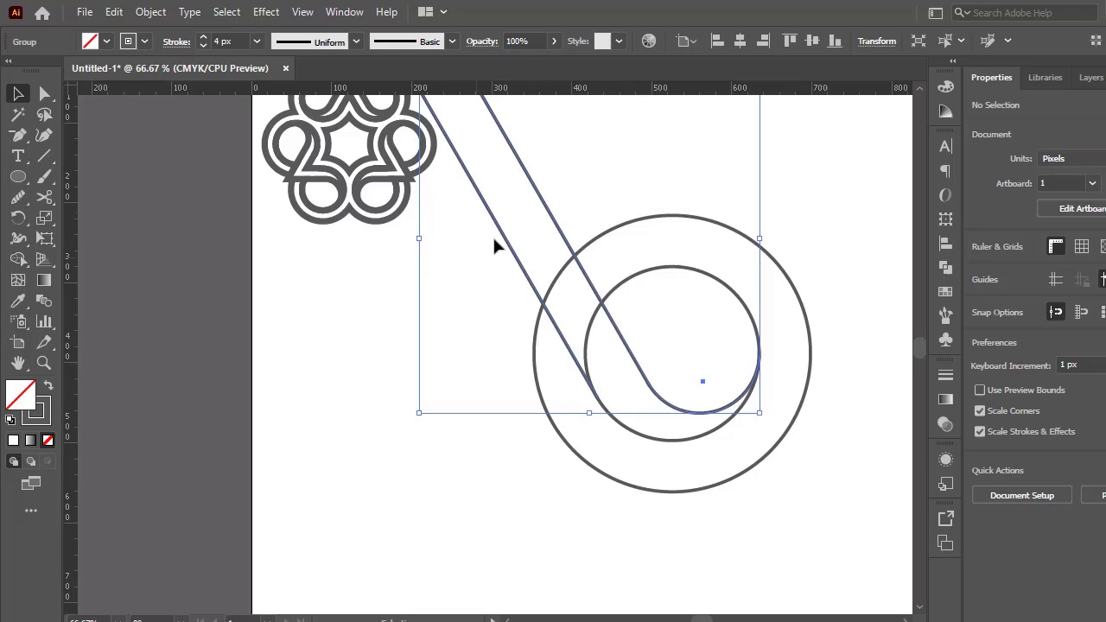
right_click(501, 235)
click(578, 382)
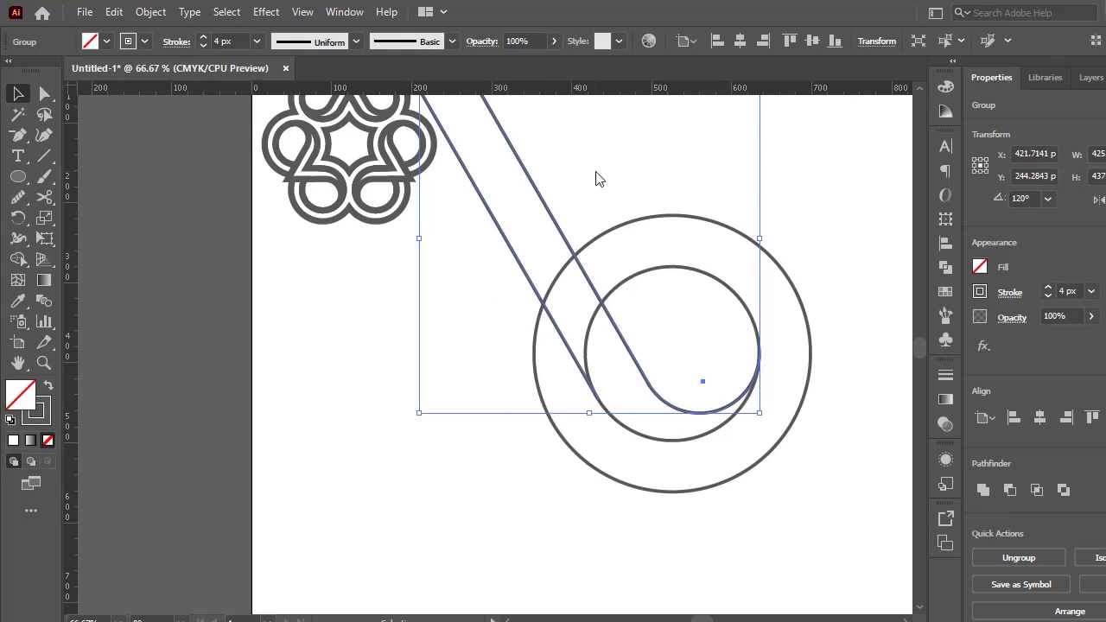
click(595, 178)
- Scale the circles and line group down together until the outer circle is about 136 px wide, and move them towards the artboard's centre
drag(824, 223, 548, 476)
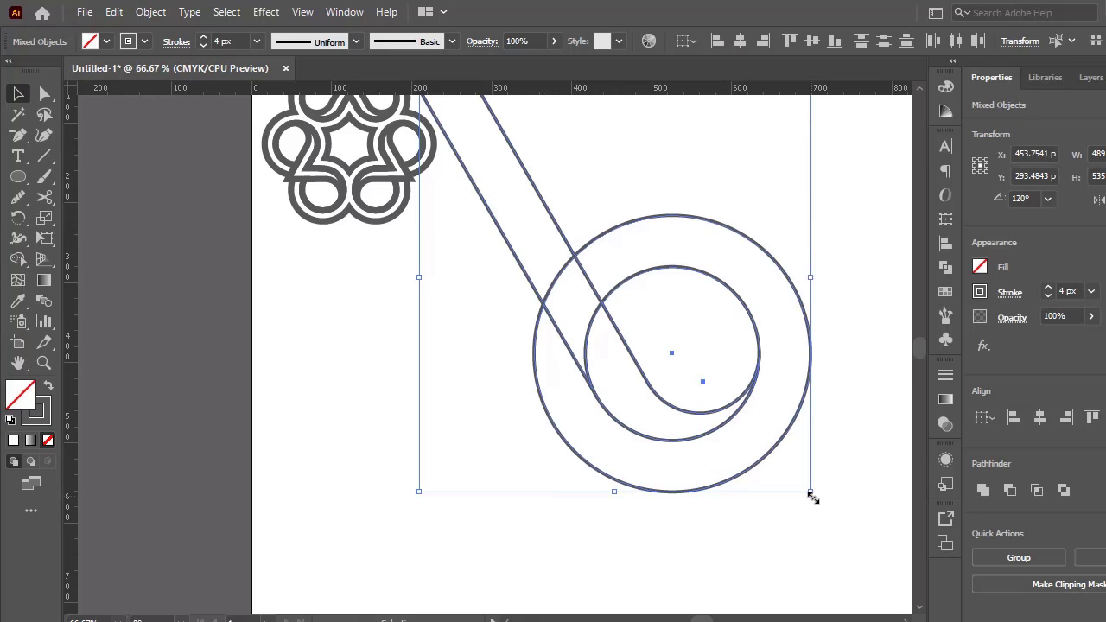
mouse_move(810, 493)
mouse_down()
mouse_move(721, 378)
mouse_move(700, 369)
mouse_up()
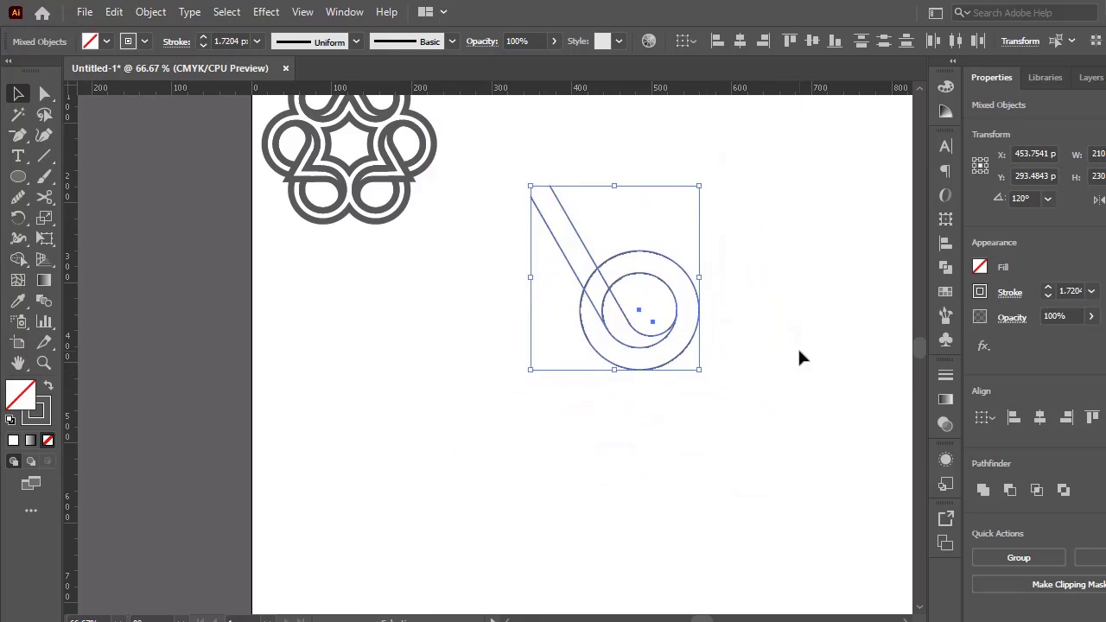
click(799, 351)
drag(809, 380, 605, 302)
drag(569, 146, 366, 330)
drag(438, 235, 534, 263)
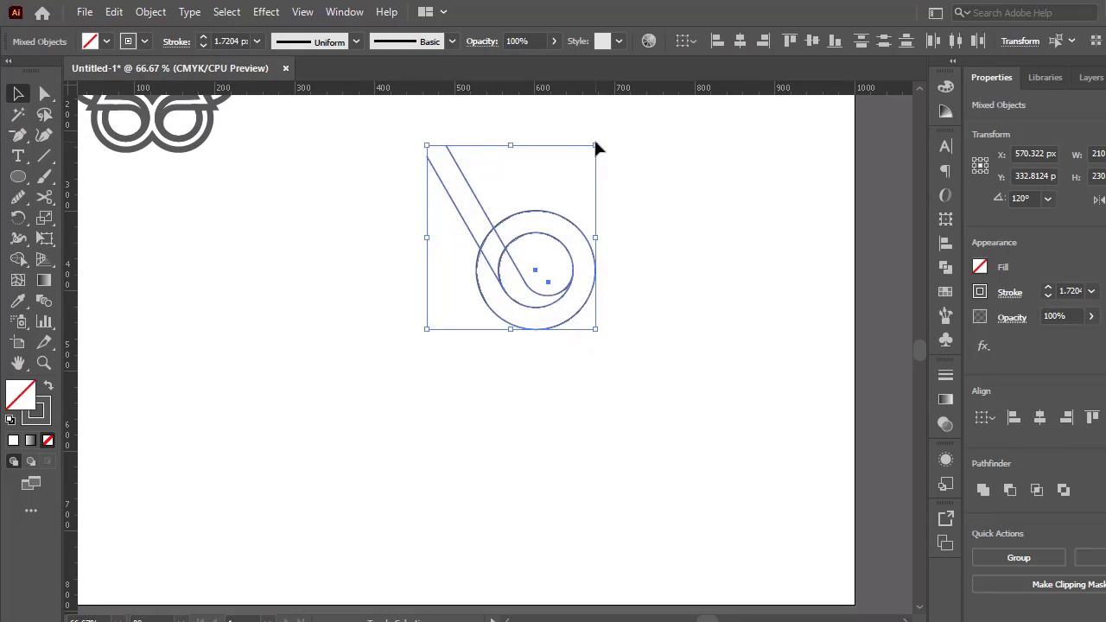
drag(594, 145, 590, 156)
click(586, 223)
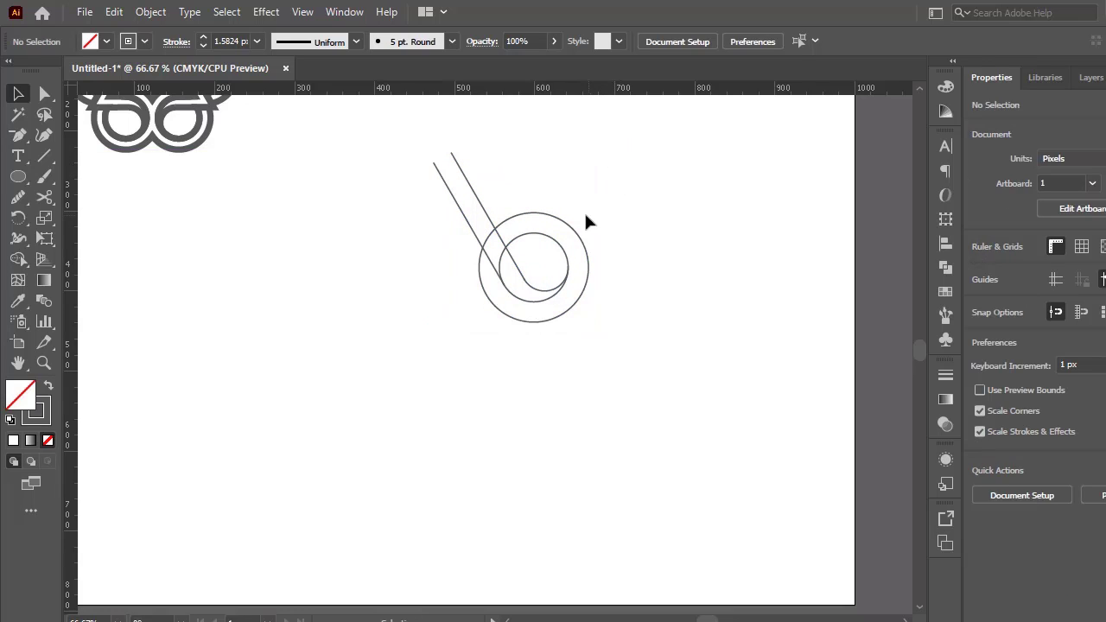
- Start a Transform effect on the two concentric circles with a rotation angle of 360/6 and 5 copies
click(526, 235)
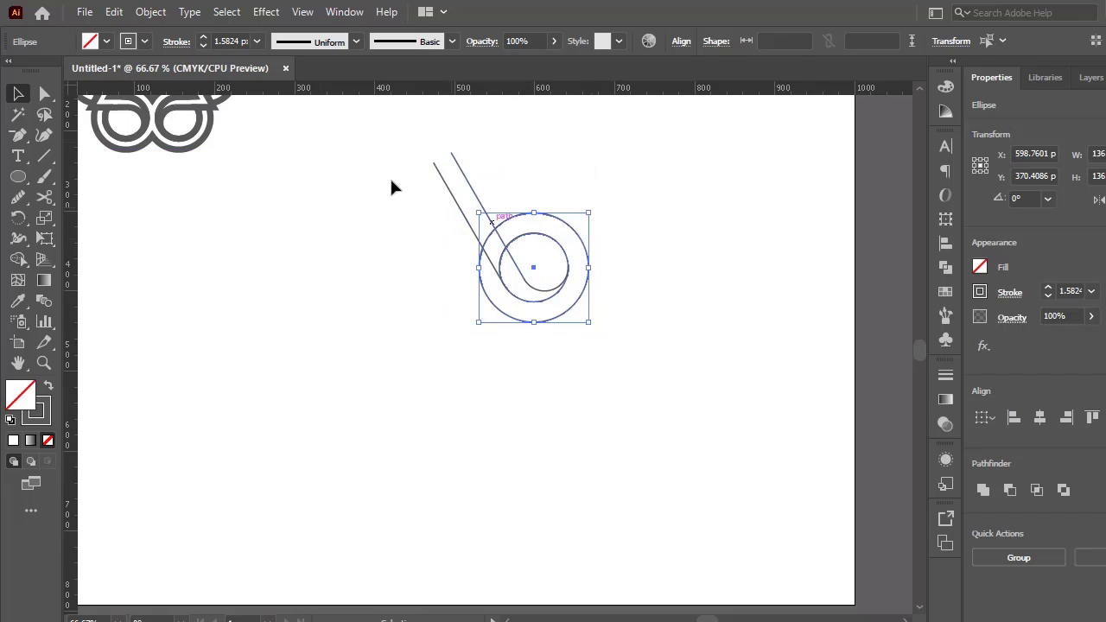
click(266, 12)
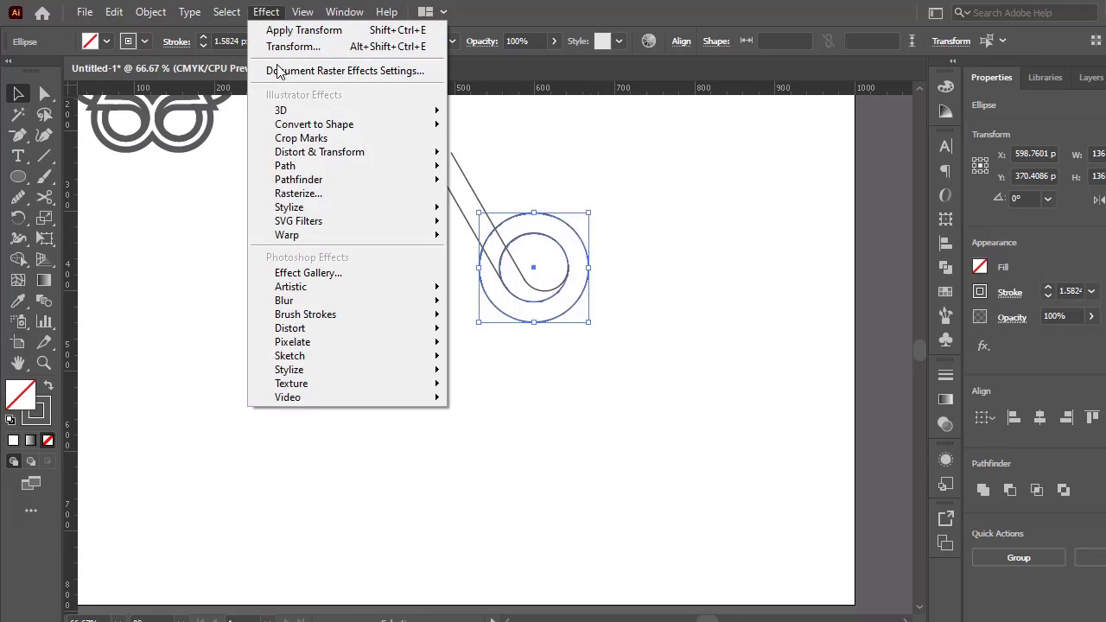
mouse_move(326, 161)
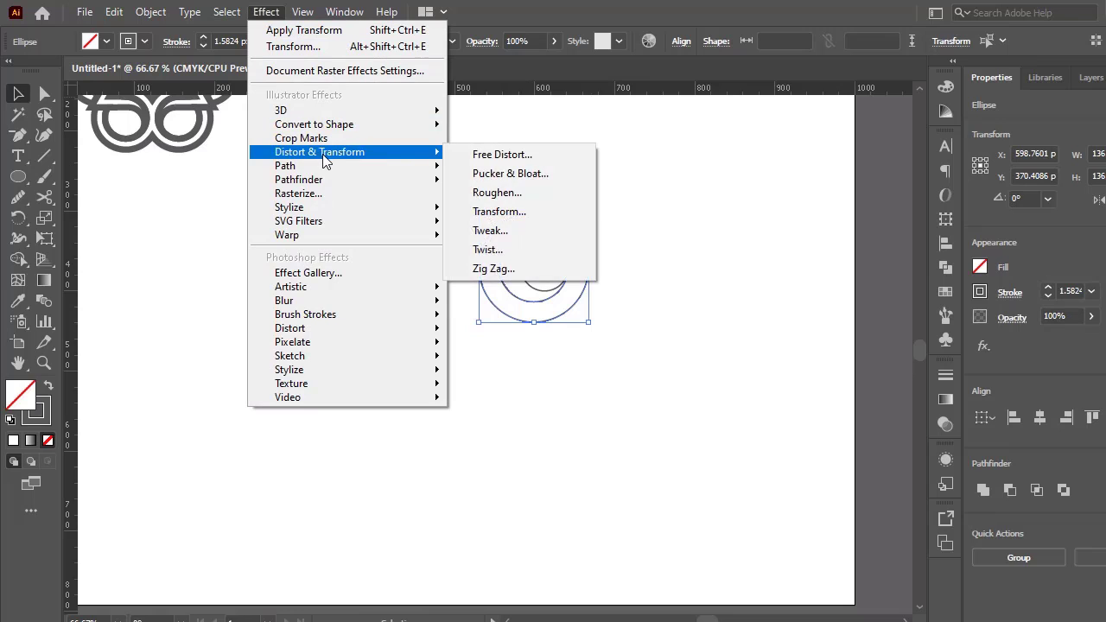
click(531, 212)
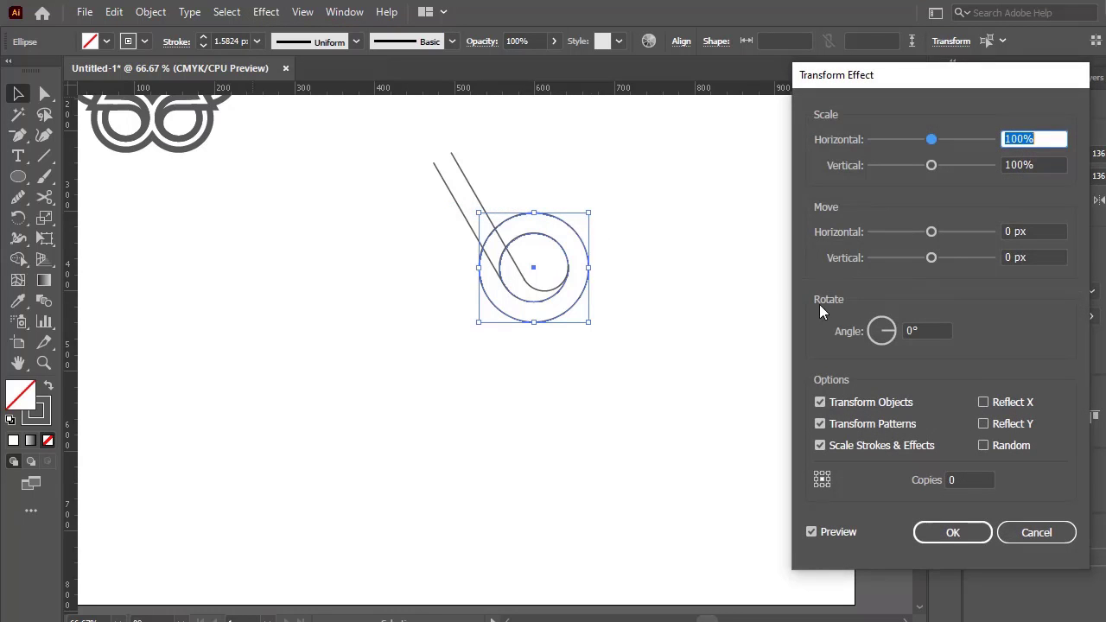
click(885, 331)
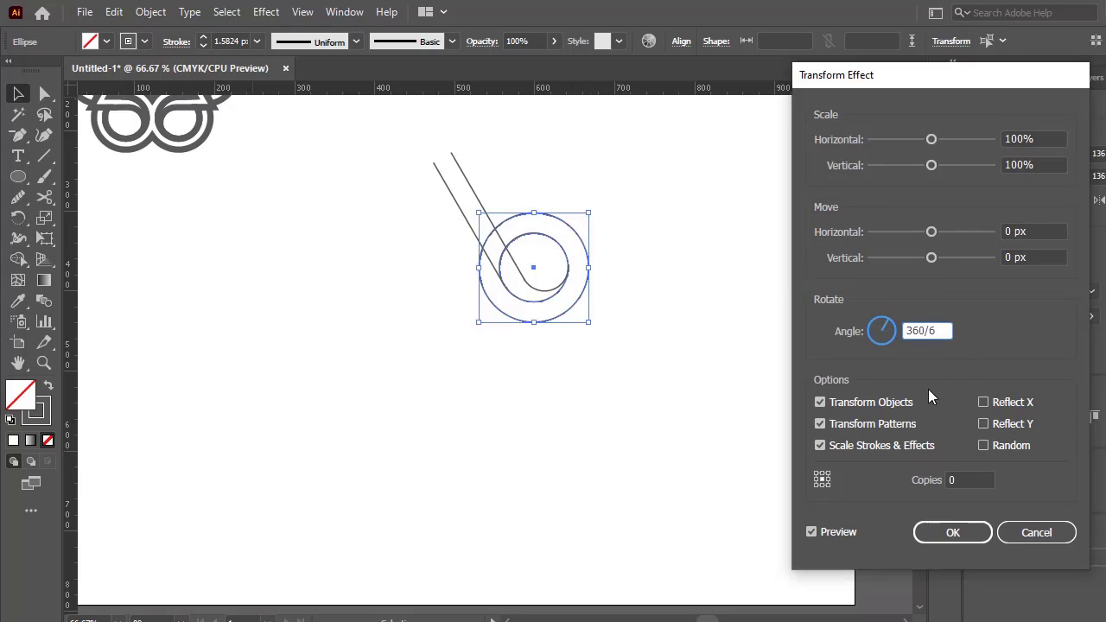
click(965, 481)
text(5)
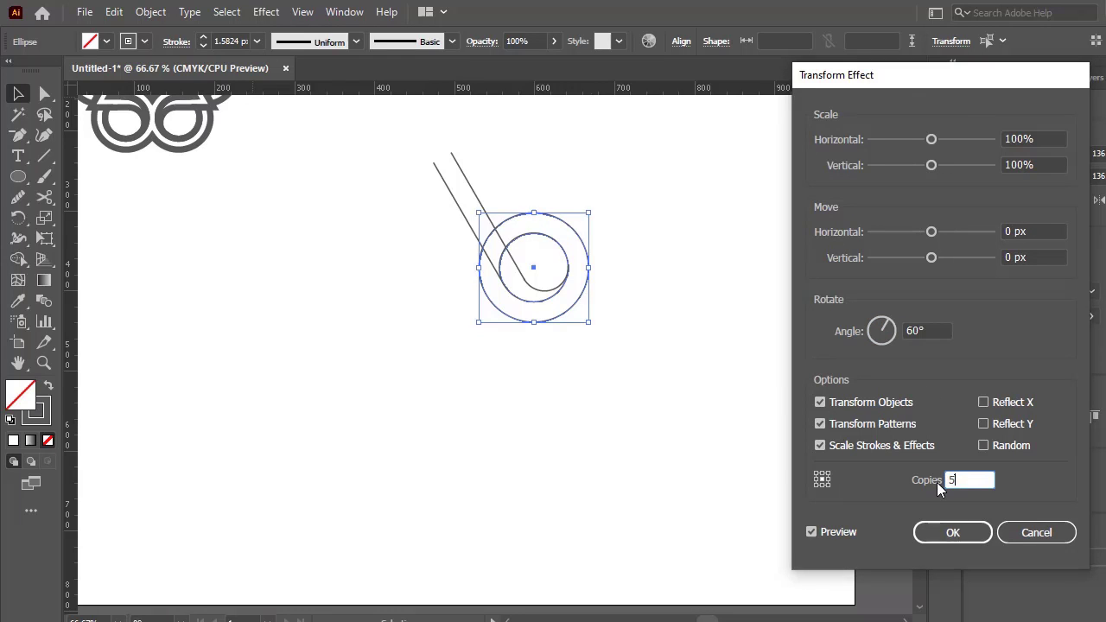
- Set the Transform effect's horizontal move to -111 px and apply it to spread the circle copies into a ring
drag(1035, 232, 1009, 231)
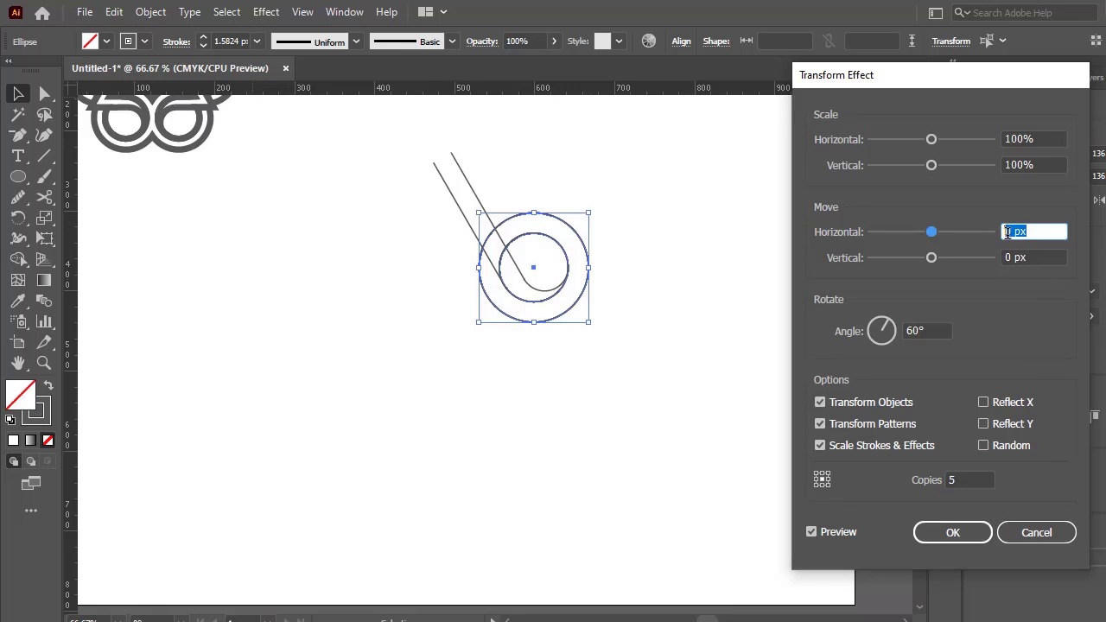
scroll(1008, 233, down, 20)
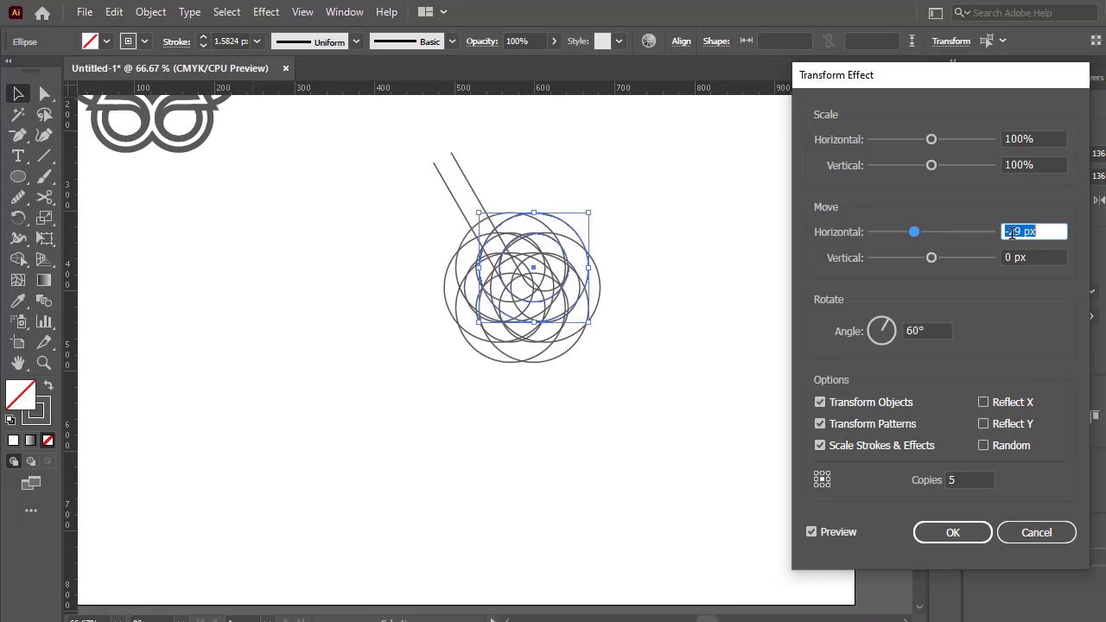
scroll(1012, 234, down, 20)
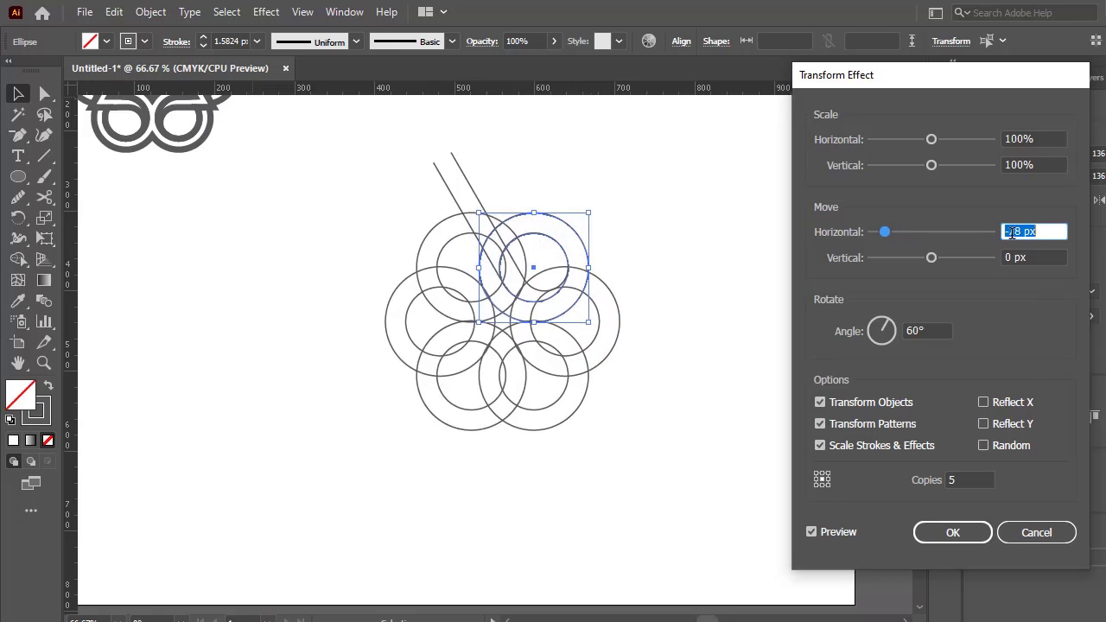
scroll(1013, 233, down, 20)
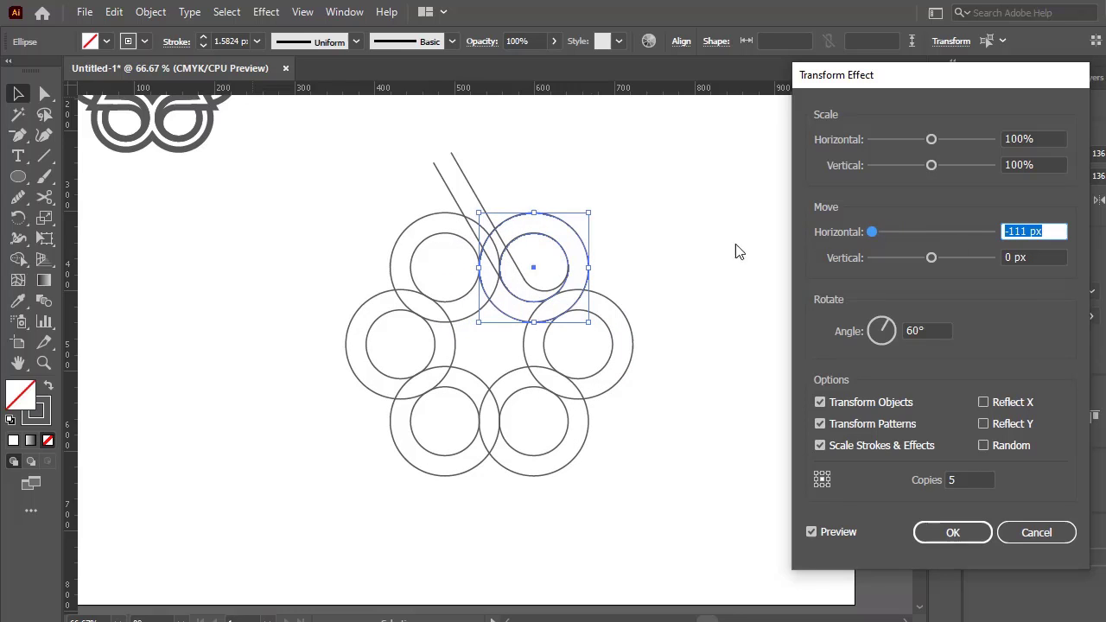
click(950, 531)
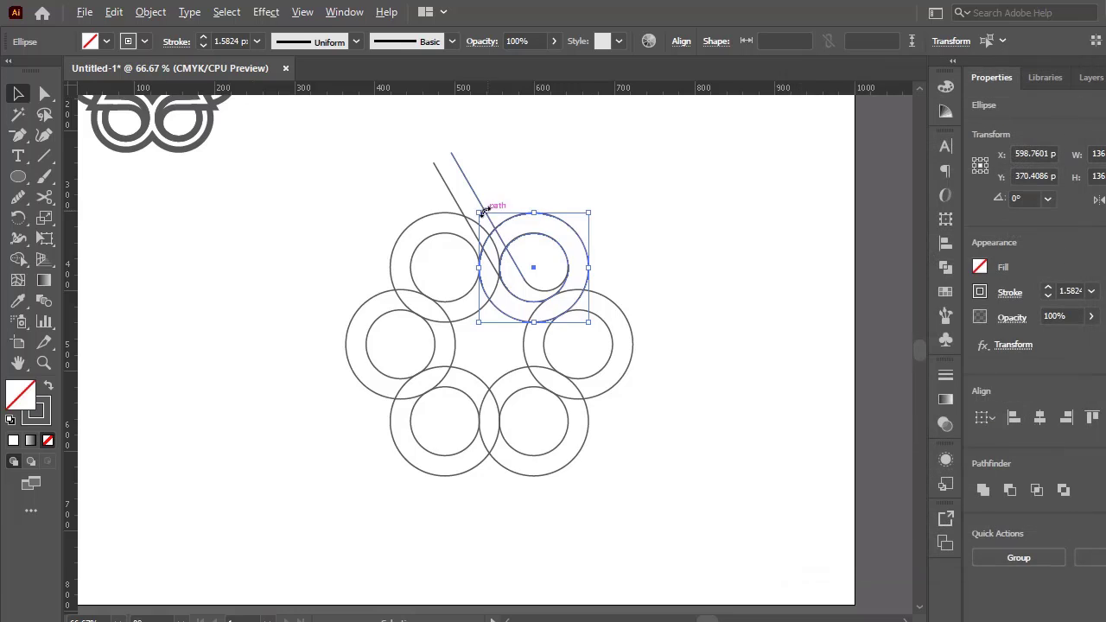
- Set the circles' Transform effect horizontal move to -111.3 px so neighbouring rings meet, and apply it
scroll(488, 216, up, 4)
scroll(516, 388, up, 1)
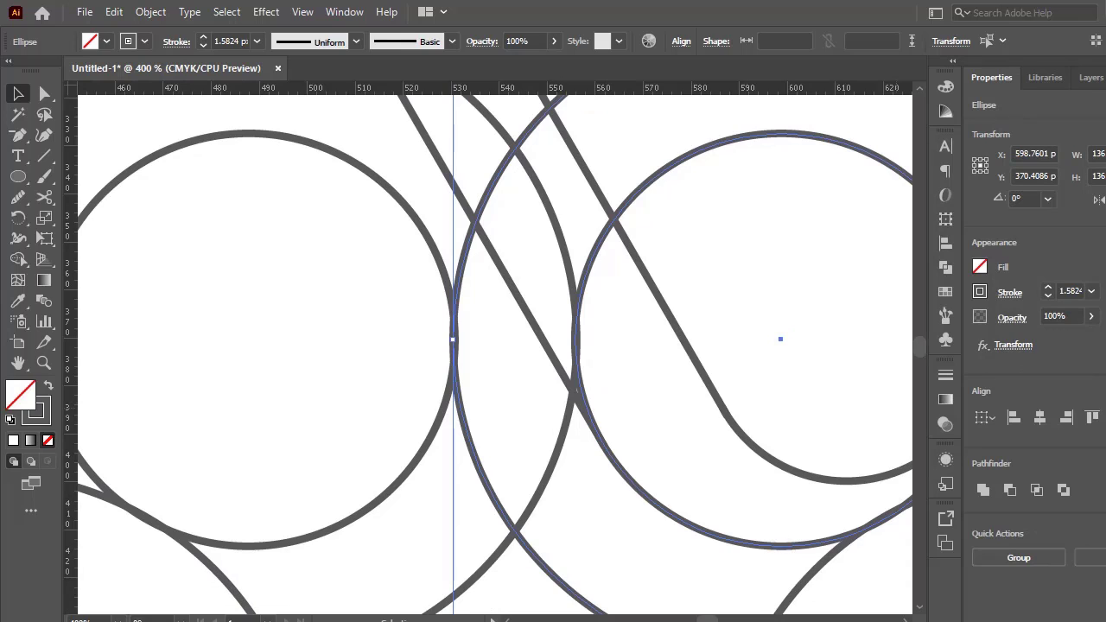
key(super+Down)
scroll(619, 342, up, 1)
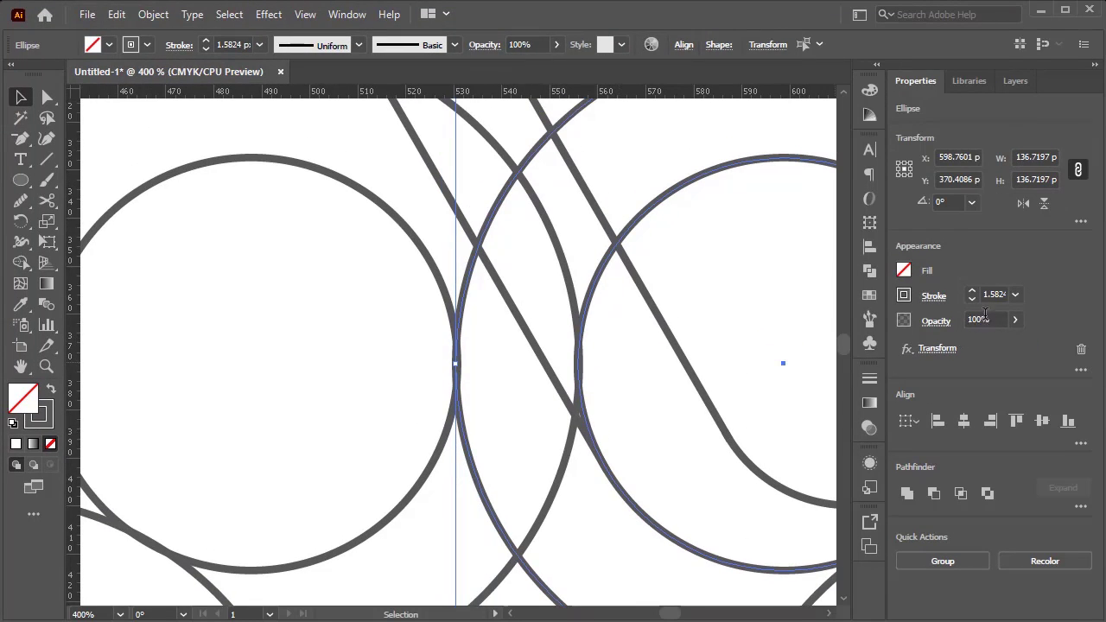
click(937, 349)
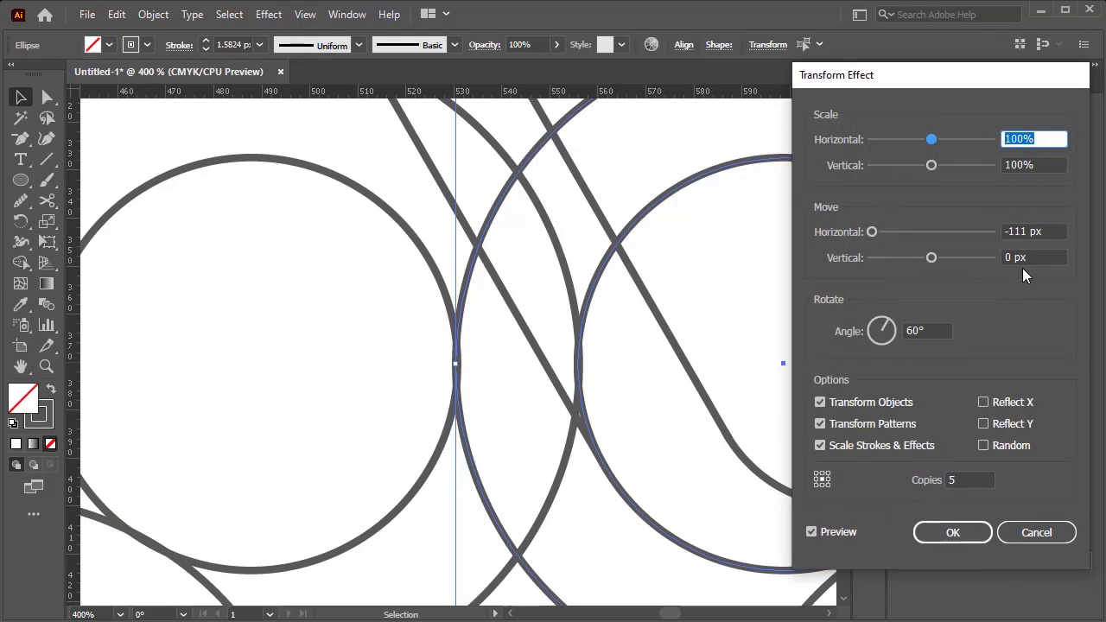
drag(1026, 231, 1003, 232)
key(ctrl+Down)
key(ctrl+Down)
key(ctrl+Down)
key(ctrl+Down)
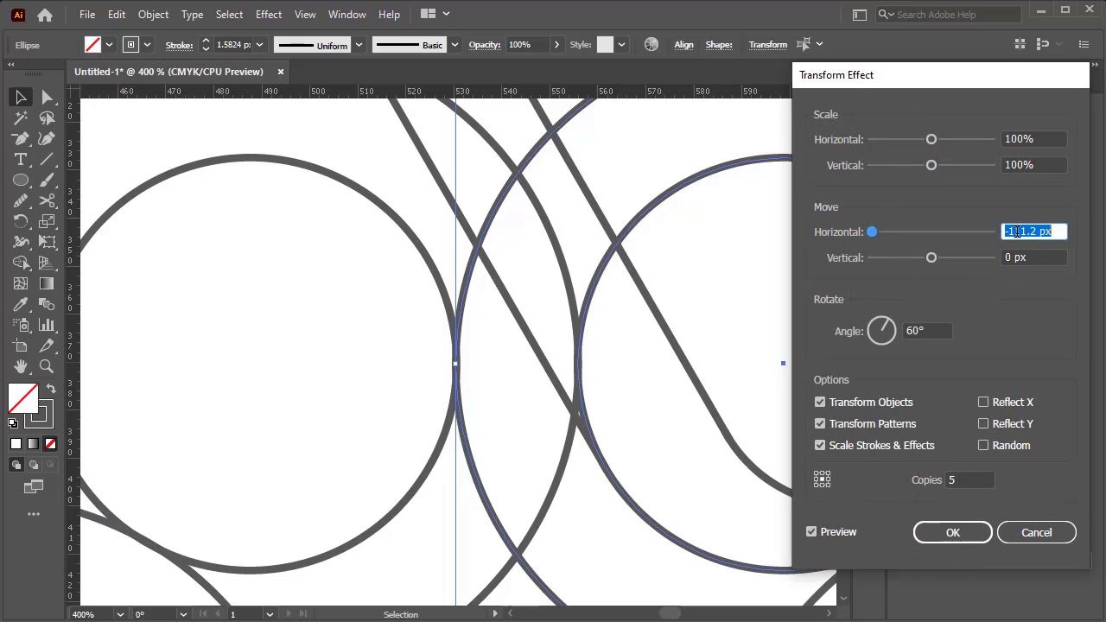
key(ctrl+Up)
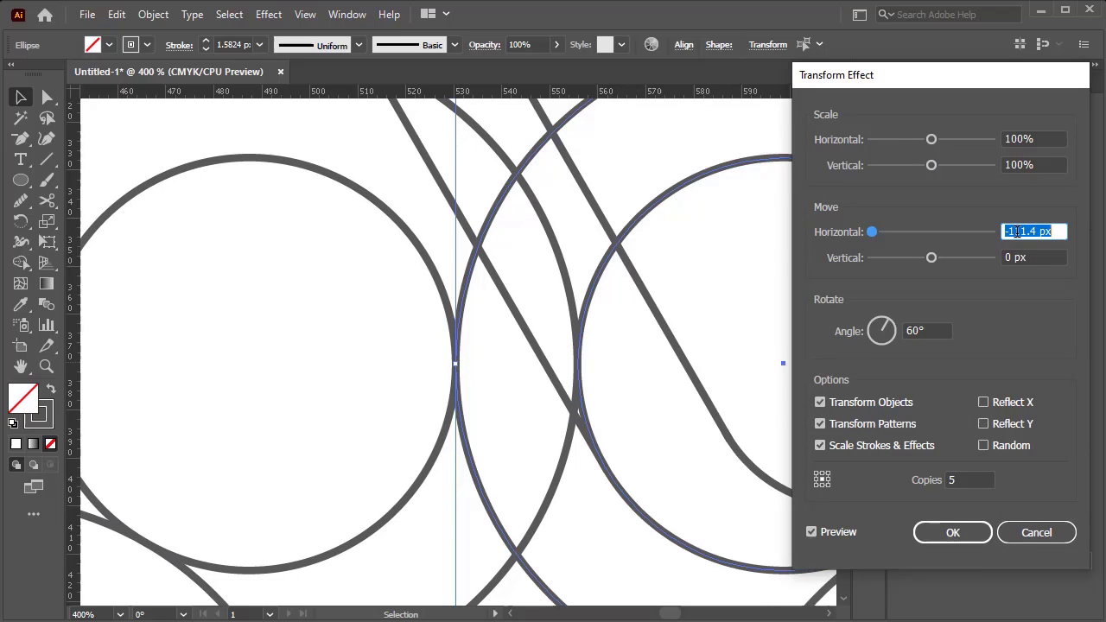
click(952, 532)
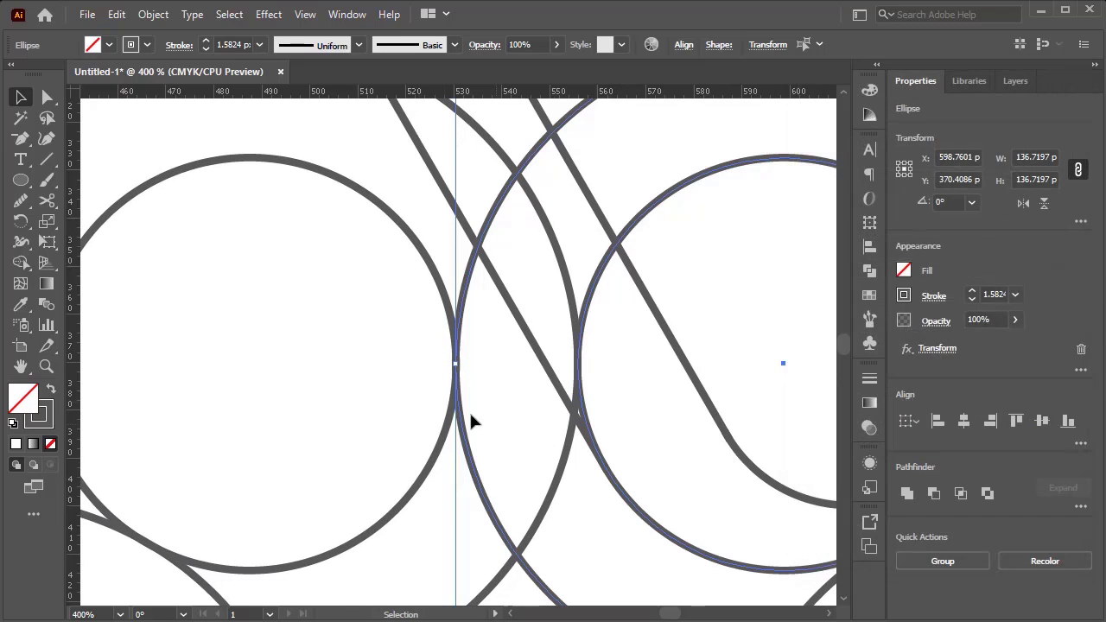
- Set the circles' Transform effect horizontal move to -111.4 px and apply it
key(ctrl+=)
key(ctrl+=)
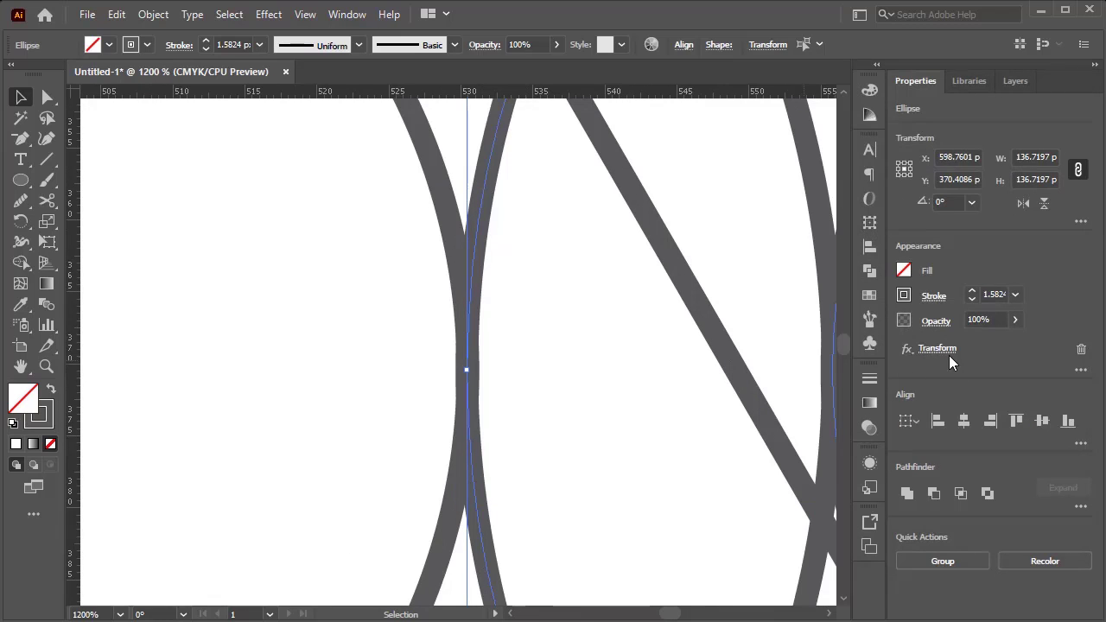
click(948, 350)
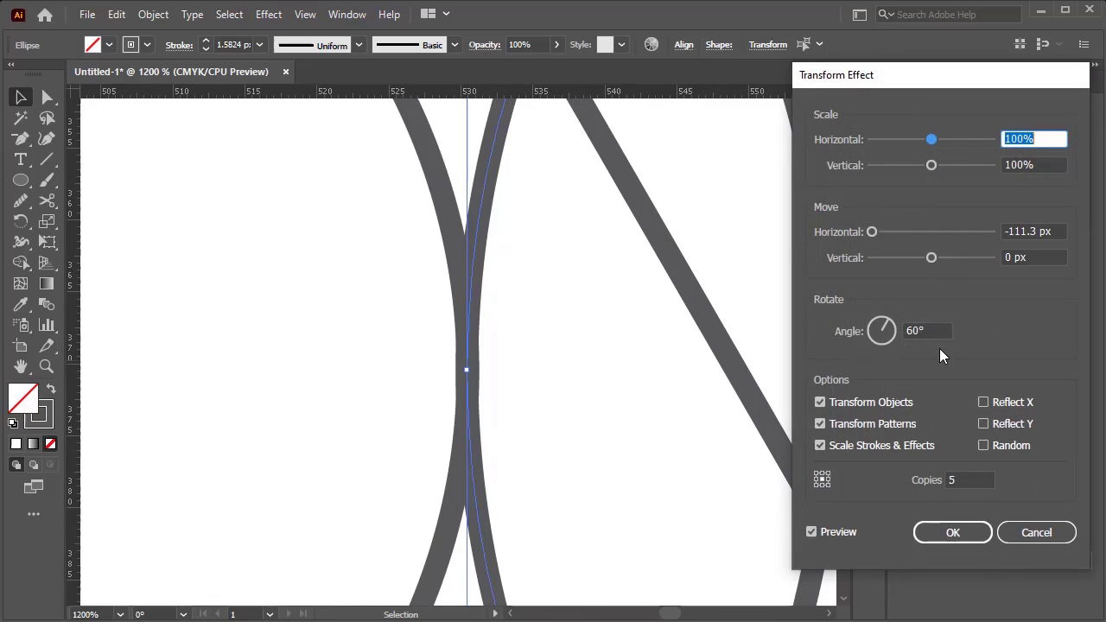
click(1043, 230)
key(ctrl+Down)
key(ctrl+Down)
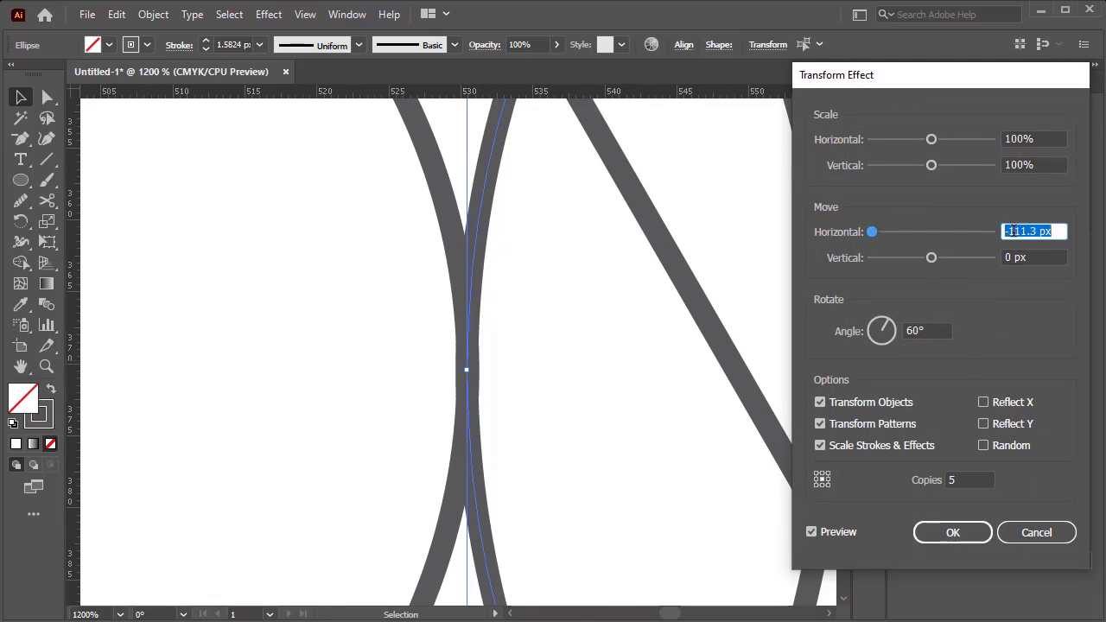
key(ctrl+Up)
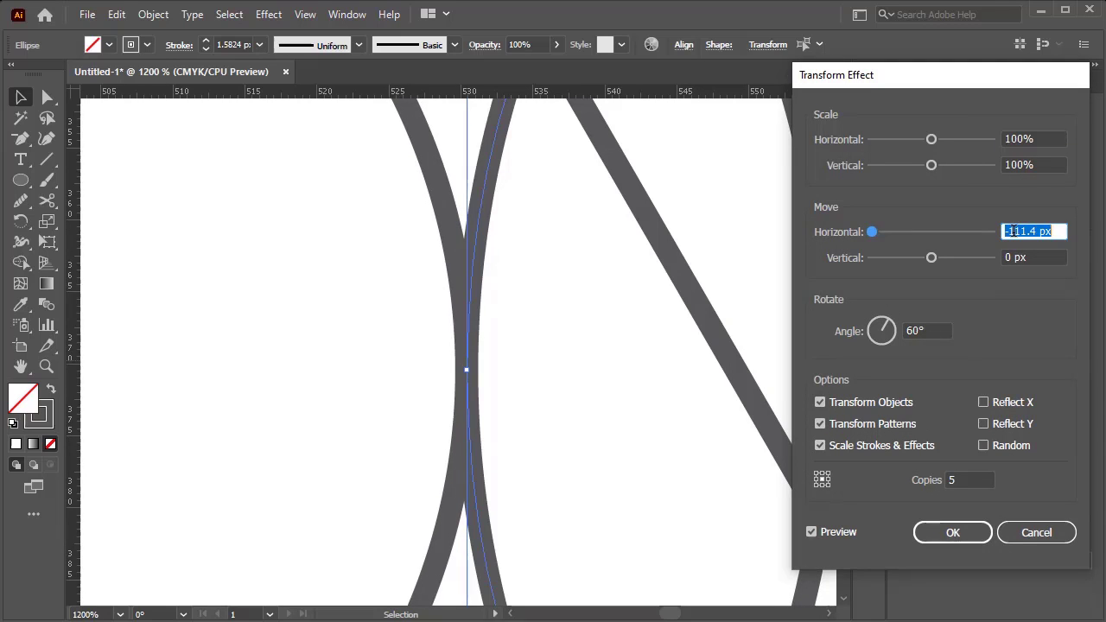
click(954, 533)
- Expand the appearance of the transformed circles into six editable pairs of concentric circles
scroll(817, 415, down, 2)
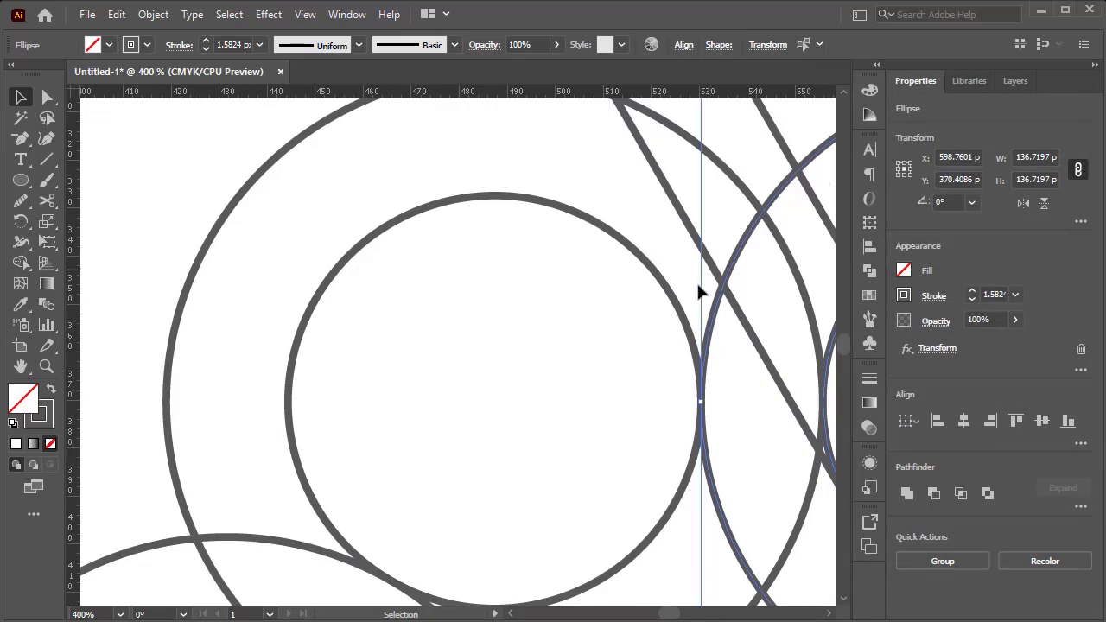
drag(551, 292, 200, 272)
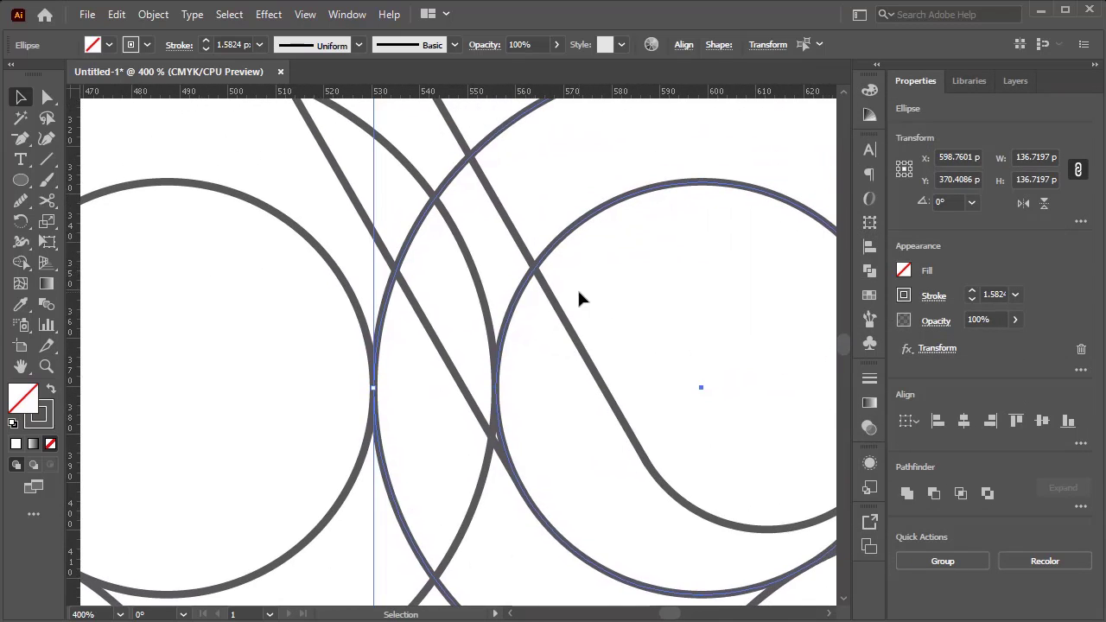
scroll(579, 294, down, 3)
scroll(667, 194, down, 1)
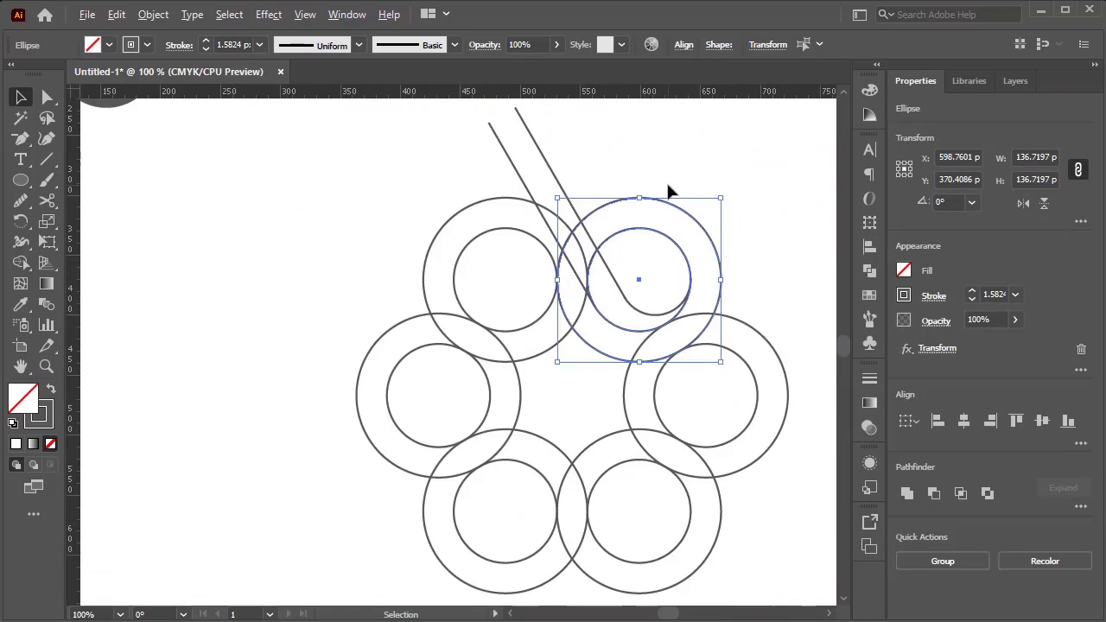
scroll(688, 158, up, 1)
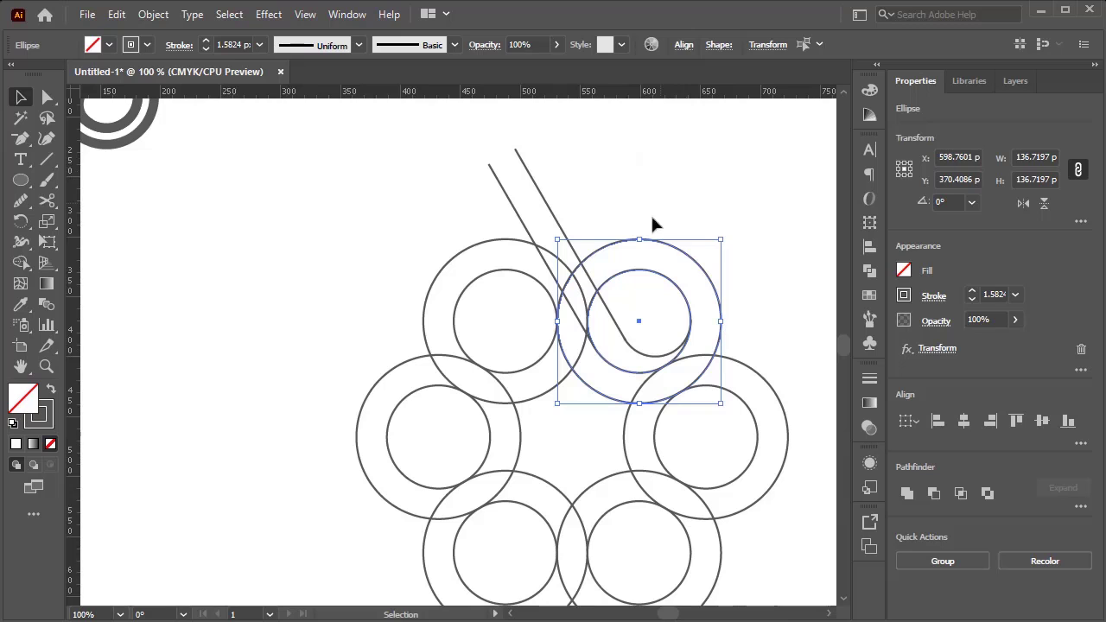
click(153, 15)
click(298, 230)
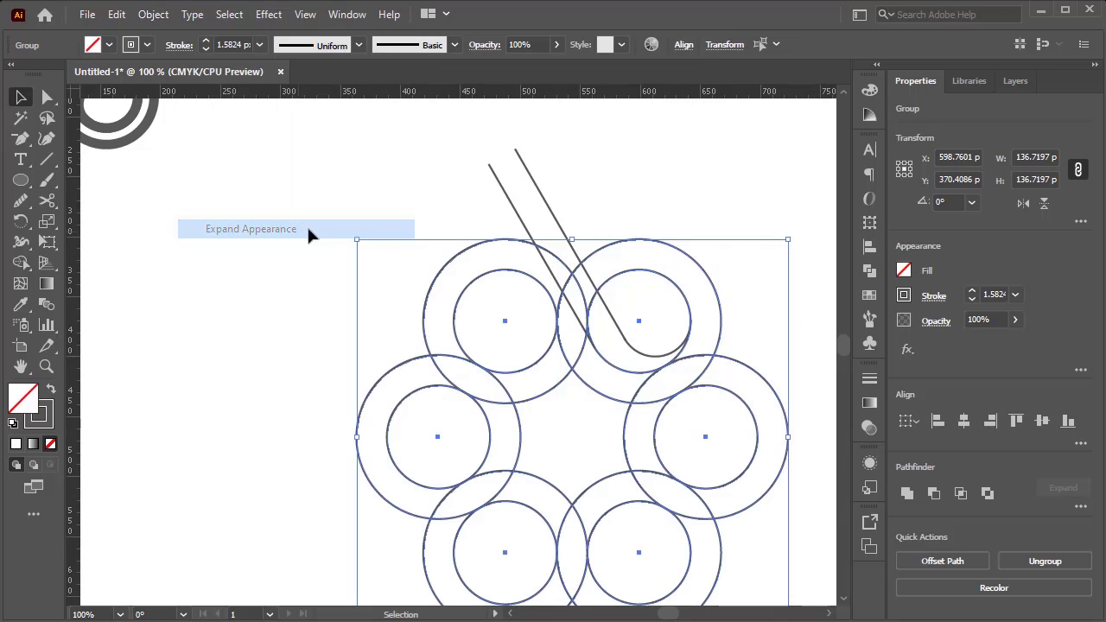
click(643, 173)
scroll(618, 175, down, 1)
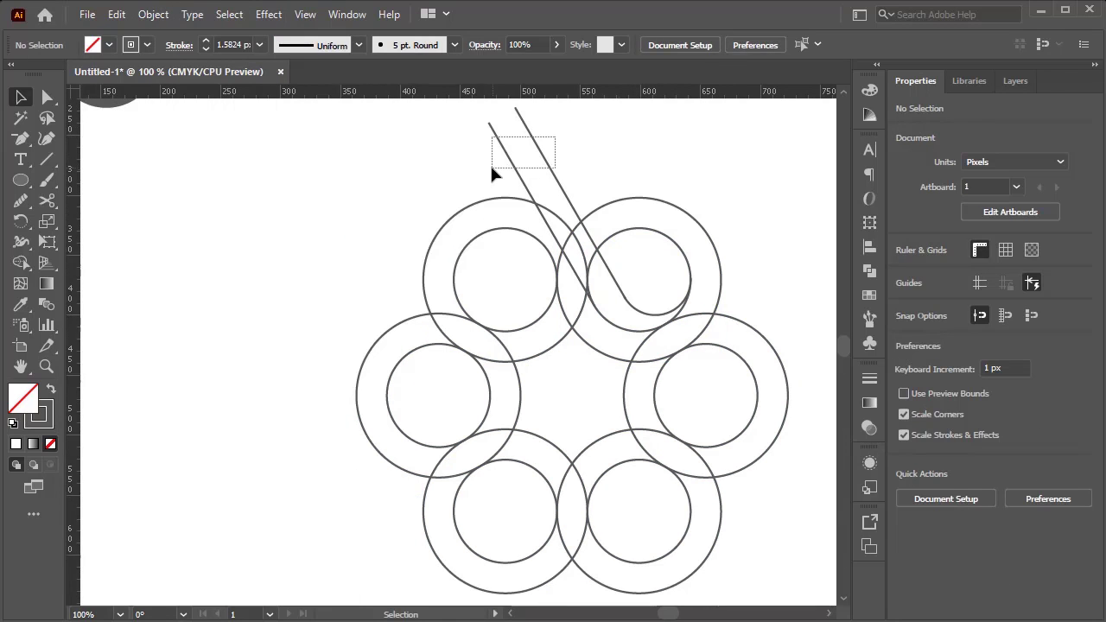
- Add a vertical ruler guide through the centre of the six-circle ring and show the guides
drag(492, 167, 490, 169)
click(708, 137)
scroll(705, 359, up, 2)
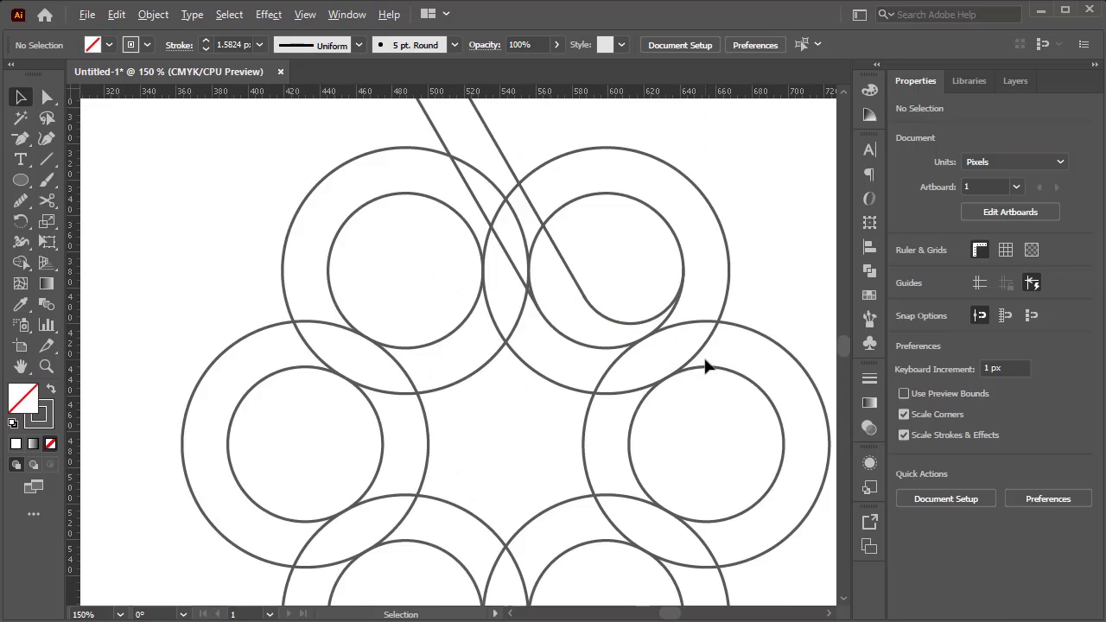
scroll(700, 366, down, 1)
scroll(523, 346, up, 2)
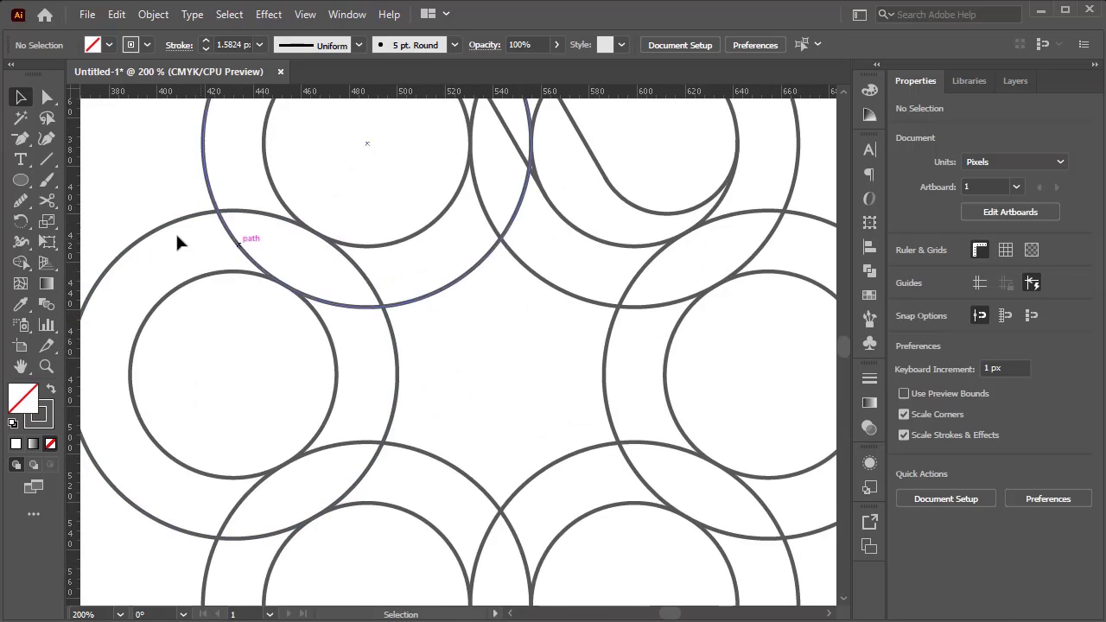
drag(69, 277, 500, 333)
right_click(425, 362)
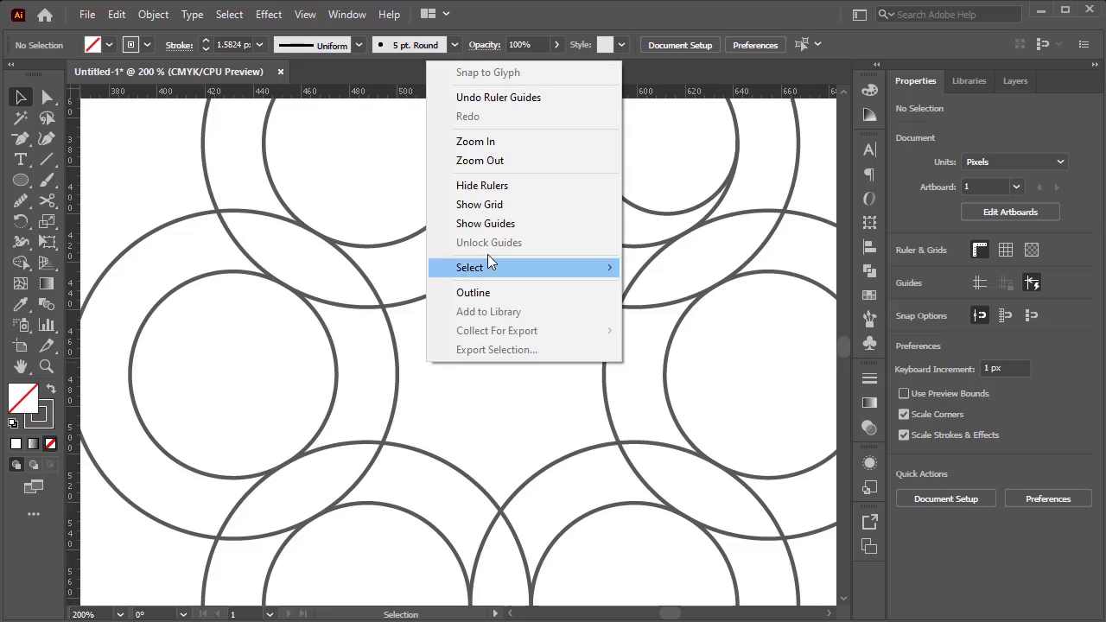
click(504, 226)
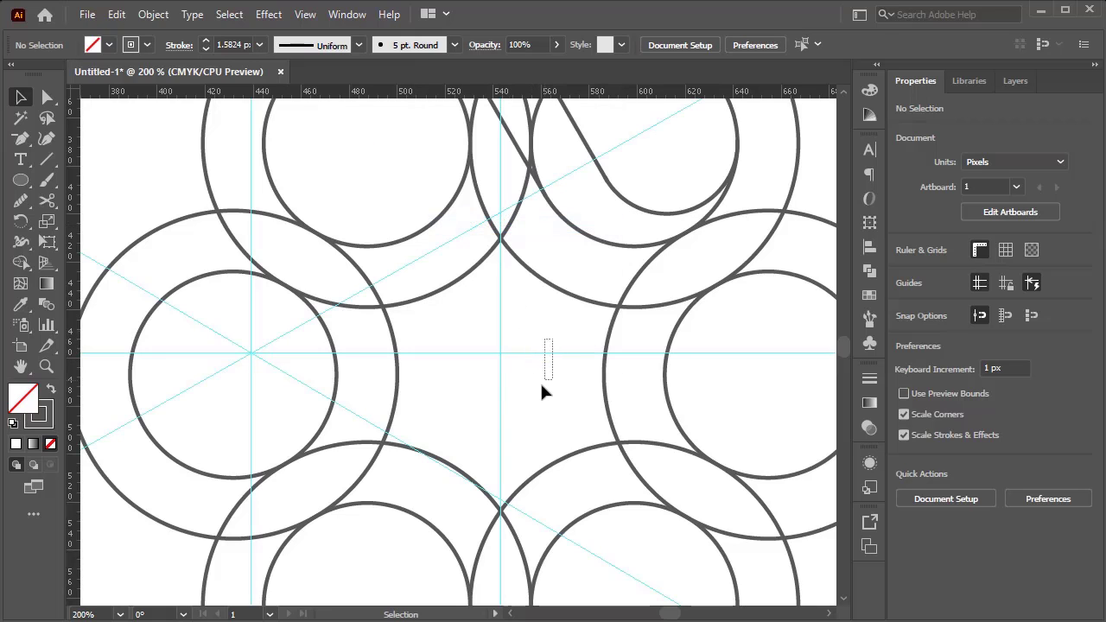
- Delete the old horizontal, vertical and two slanted guides that are not centred on the ring
drag(543, 389, 541, 389)
key(Delete)
click(434, 252)
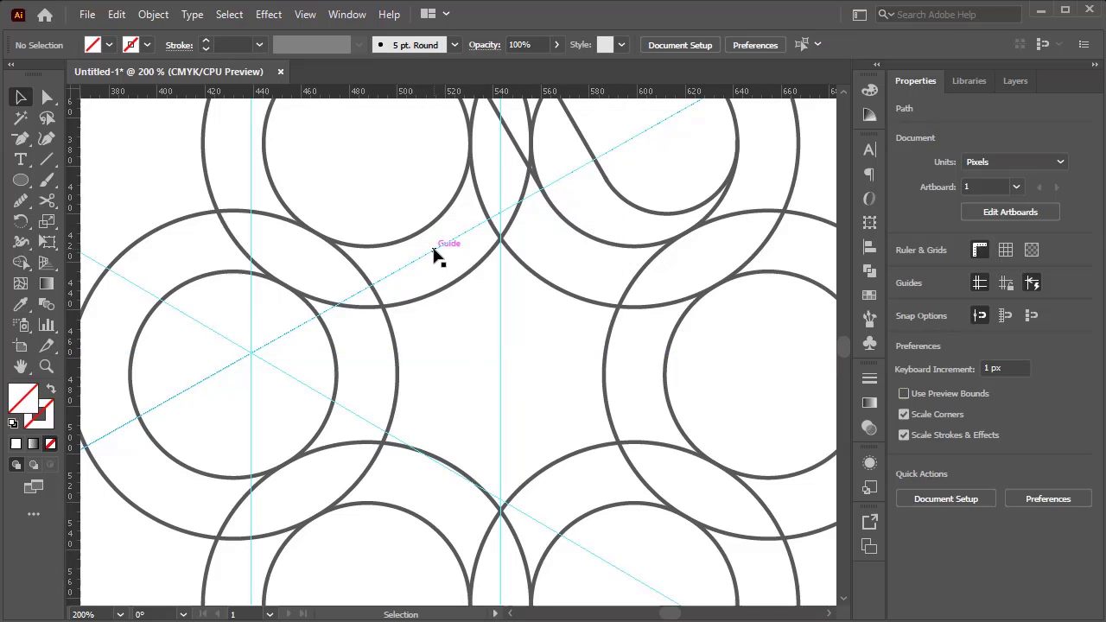
key(Delete)
click(253, 186)
key(Delete)
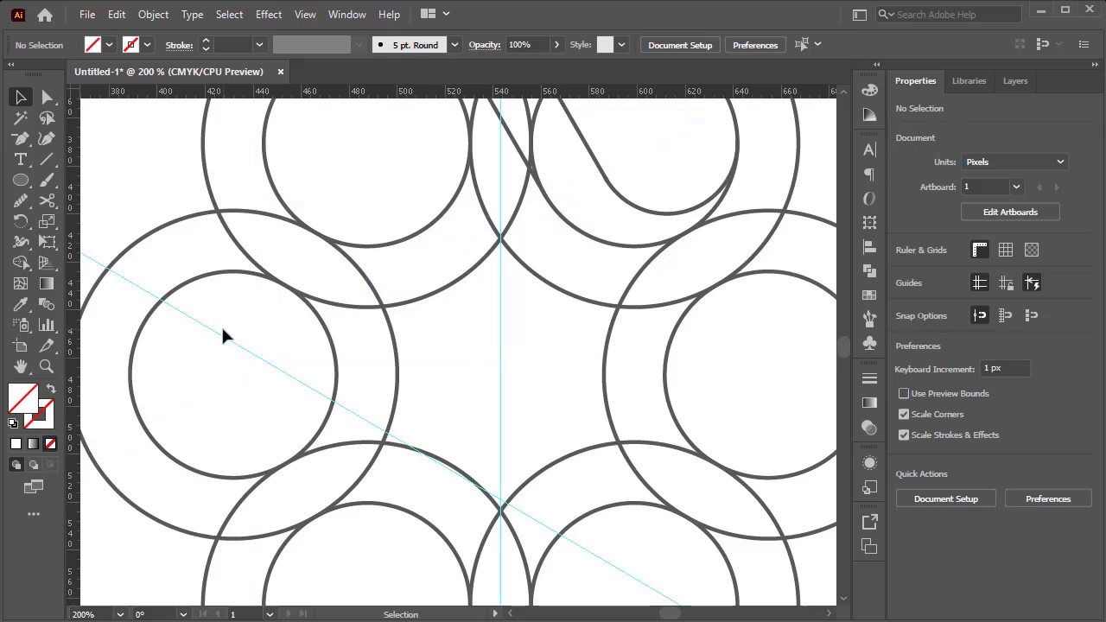
click(222, 335)
key(Delete)
- Add a horizontal ruler guide through the ring's centre at about Y 466.28 px
drag(495, 97, 526, 374)
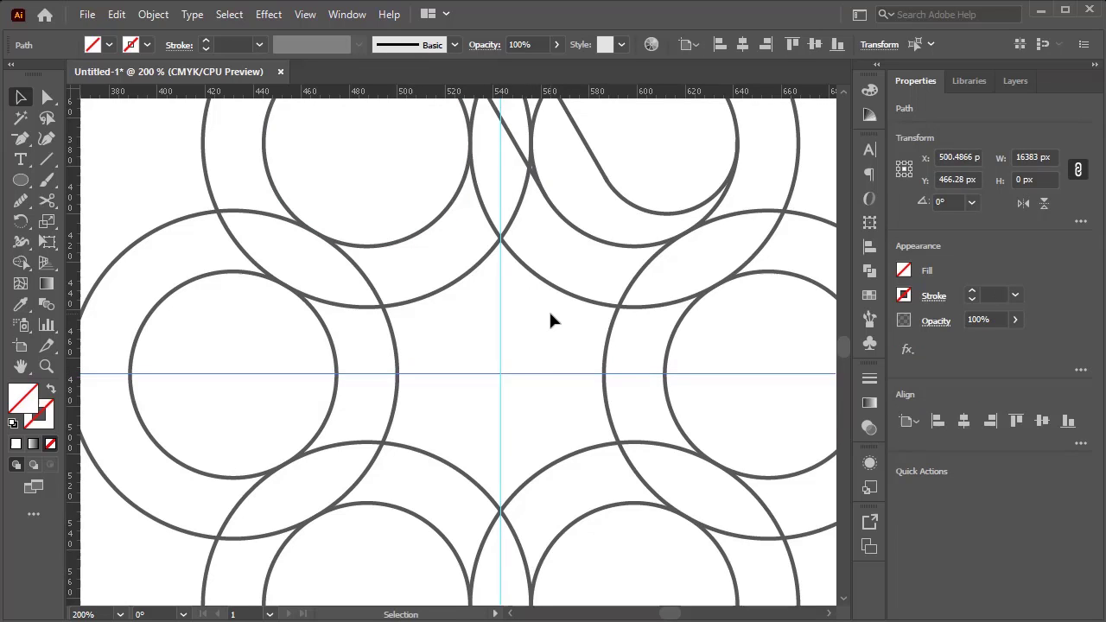
scroll(549, 313, down, 2)
scroll(549, 314, up, 5)
scroll(520, 340, down, 1)
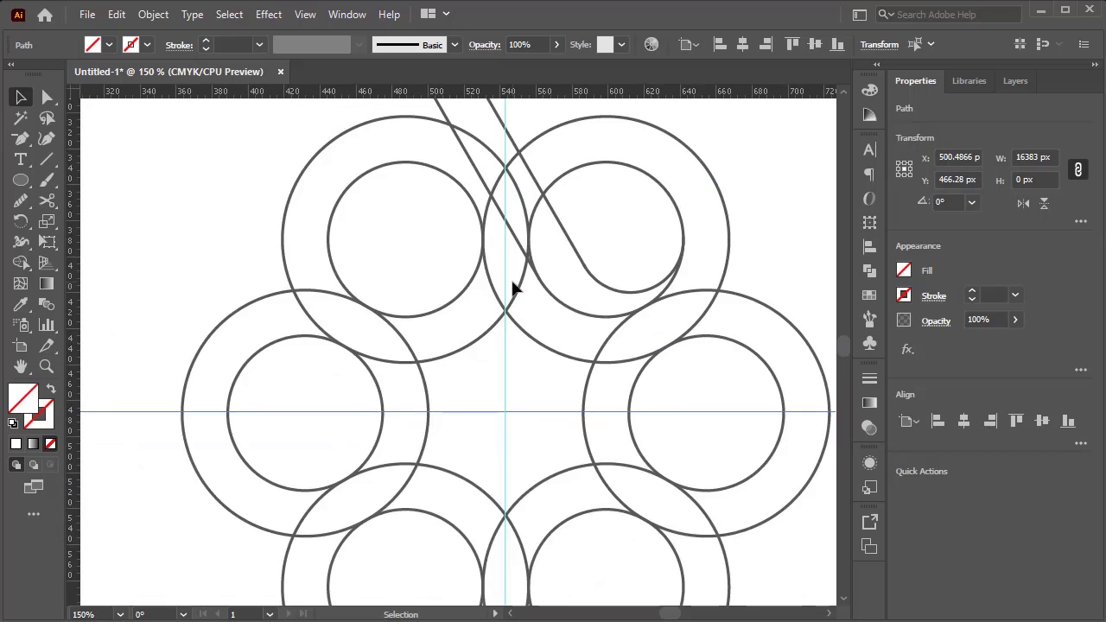
- Reflect a copy of the slanted lines and arc group across the vertical guide using the guides' intersection as origin
scroll(512, 287, up, 3)
drag(464, 123, 388, 190)
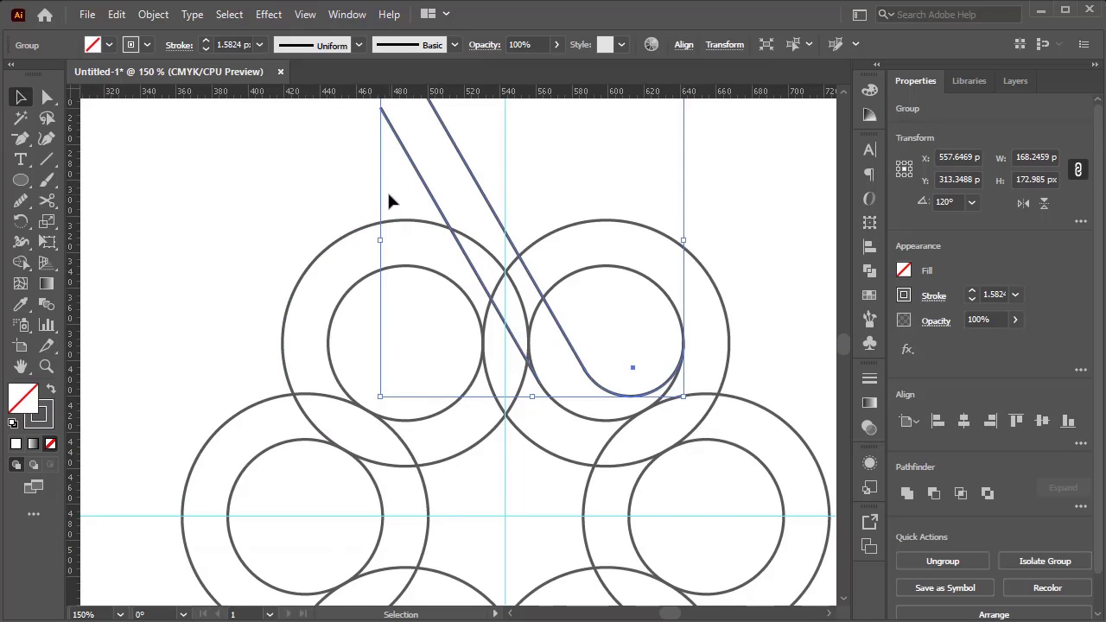
click(23, 226)
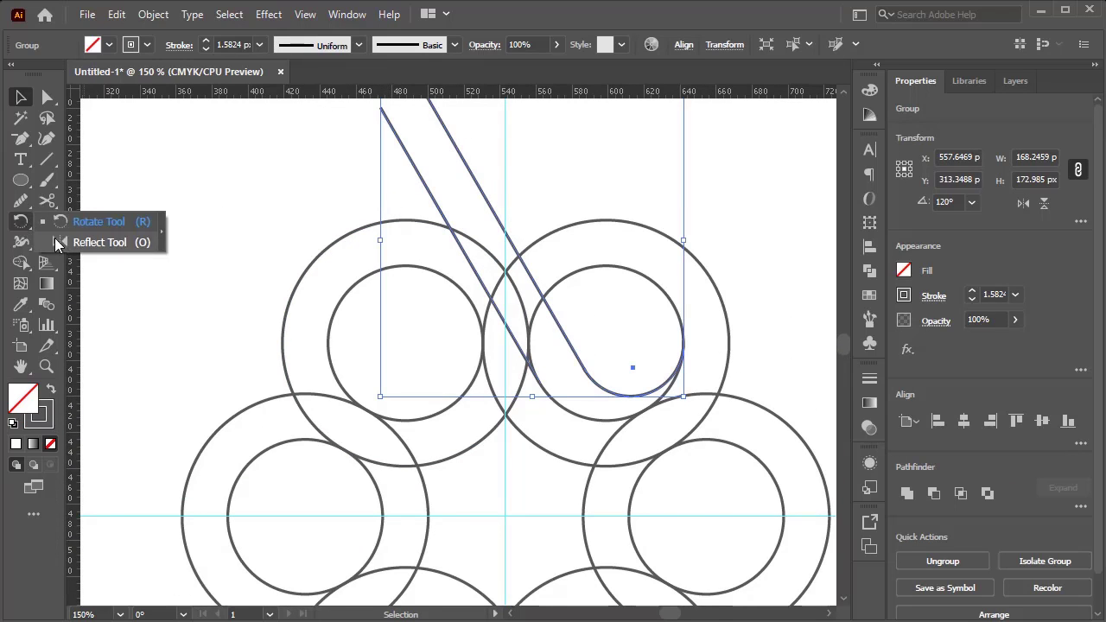
click(101, 243)
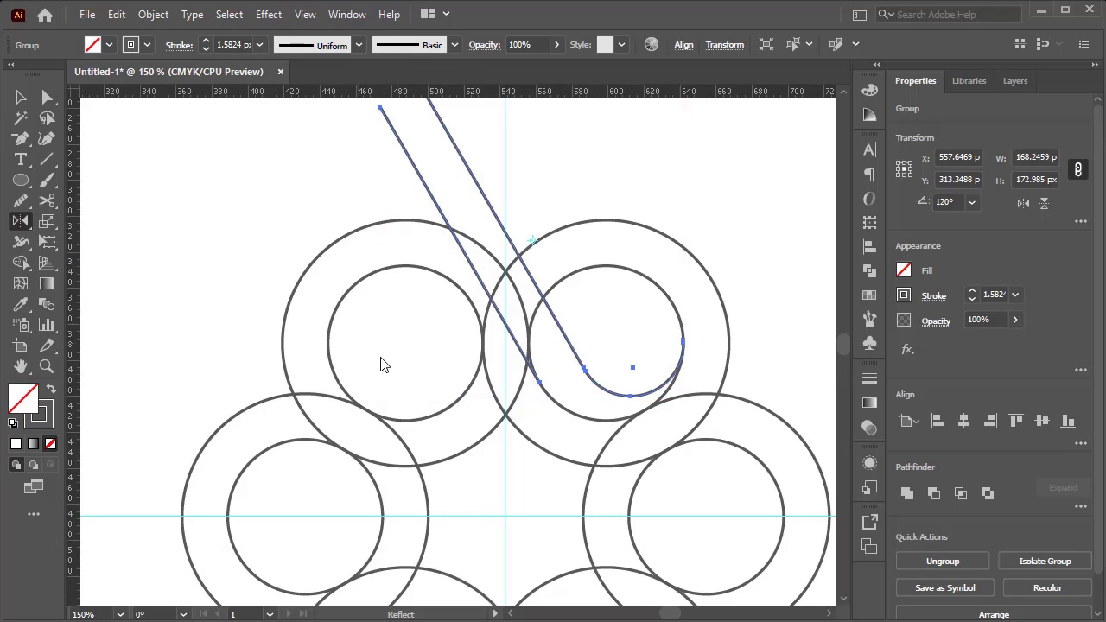
click(505, 517)
drag(515, 202, 432, 232)
click(20, 97)
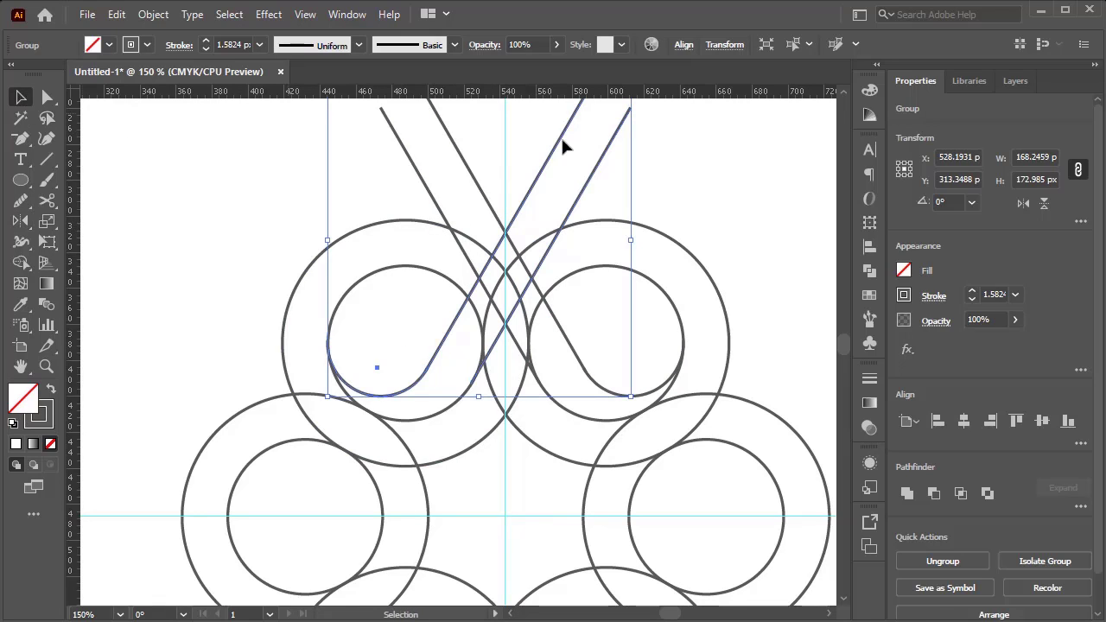
click(803, 173)
scroll(748, 199, up, 2)
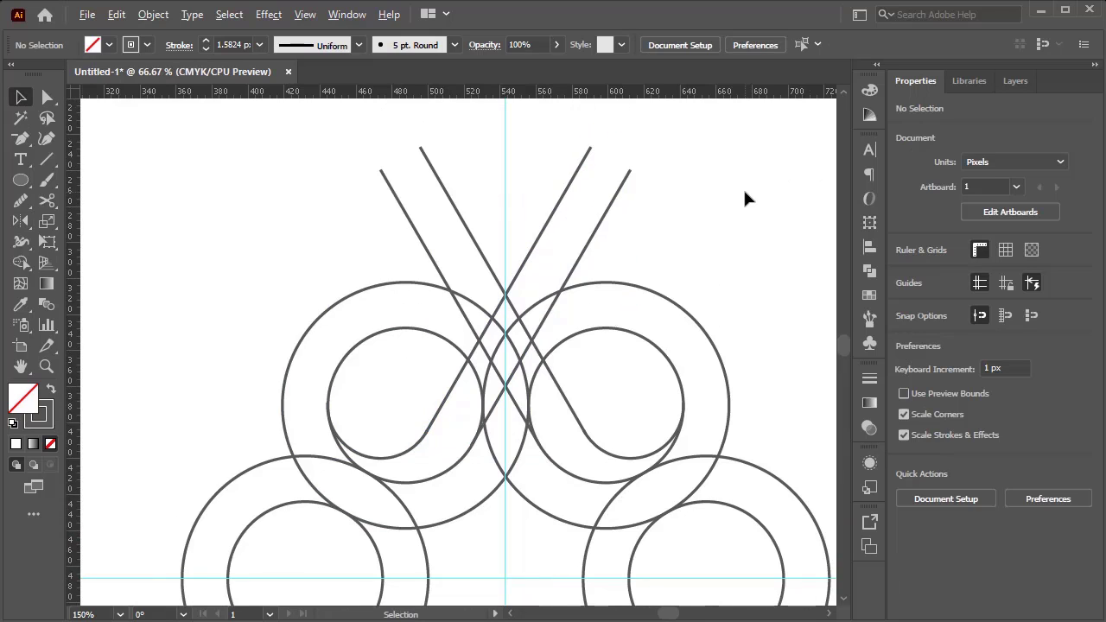
scroll(743, 198, down, 2)
scroll(745, 199, up, 1)
scroll(765, 194, up, 1)
scroll(764, 214, down, 1)
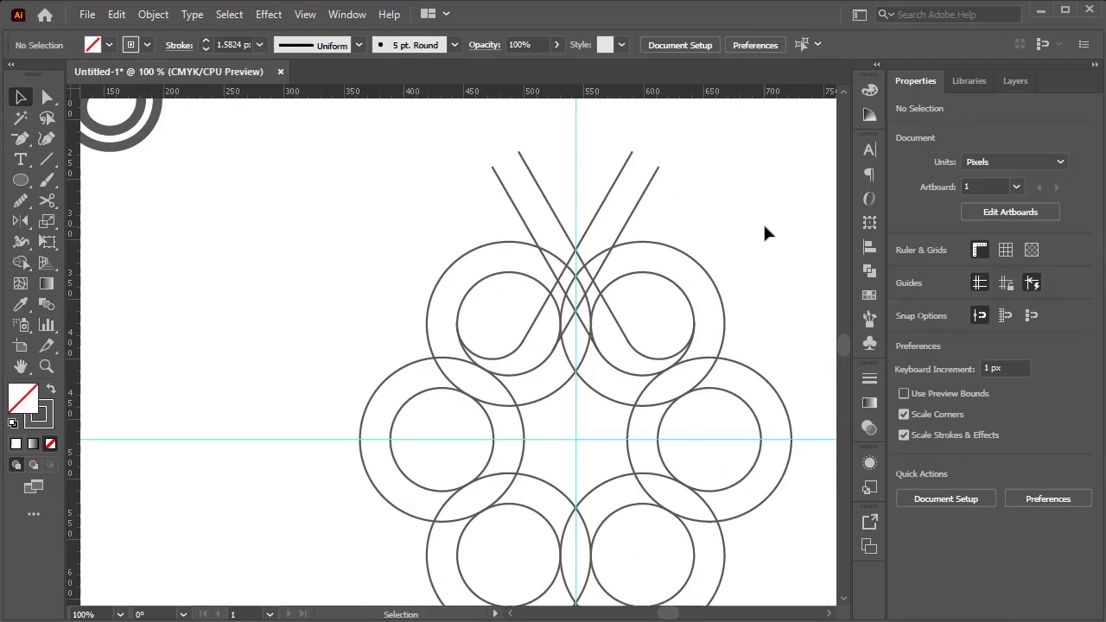
drag(707, 155, 480, 202)
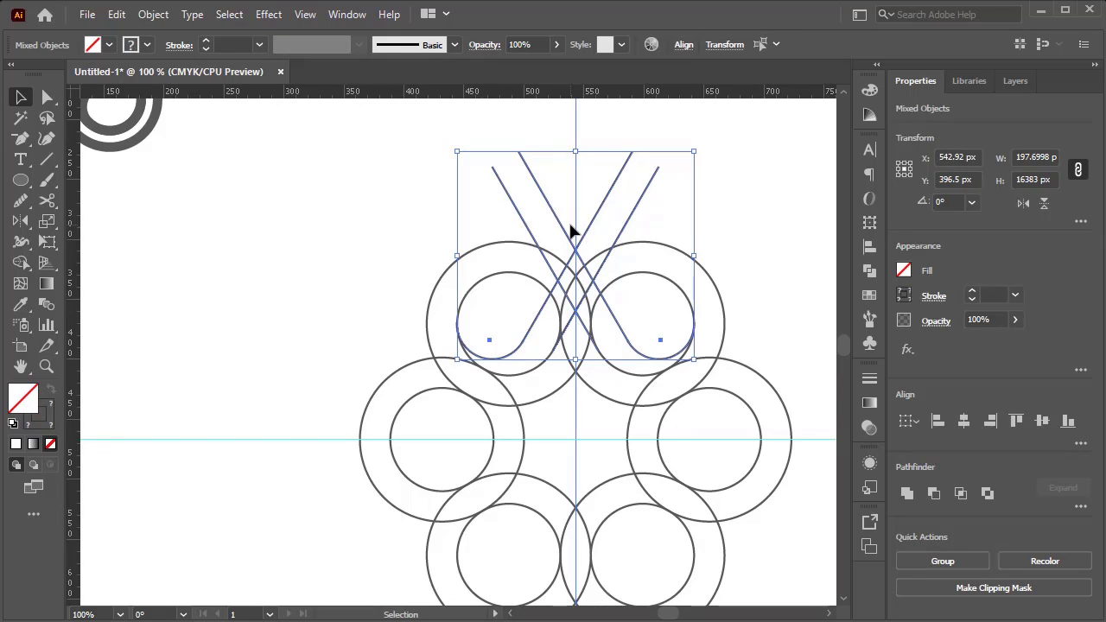
scroll(570, 229, down, 2)
scroll(570, 229, up, 1)
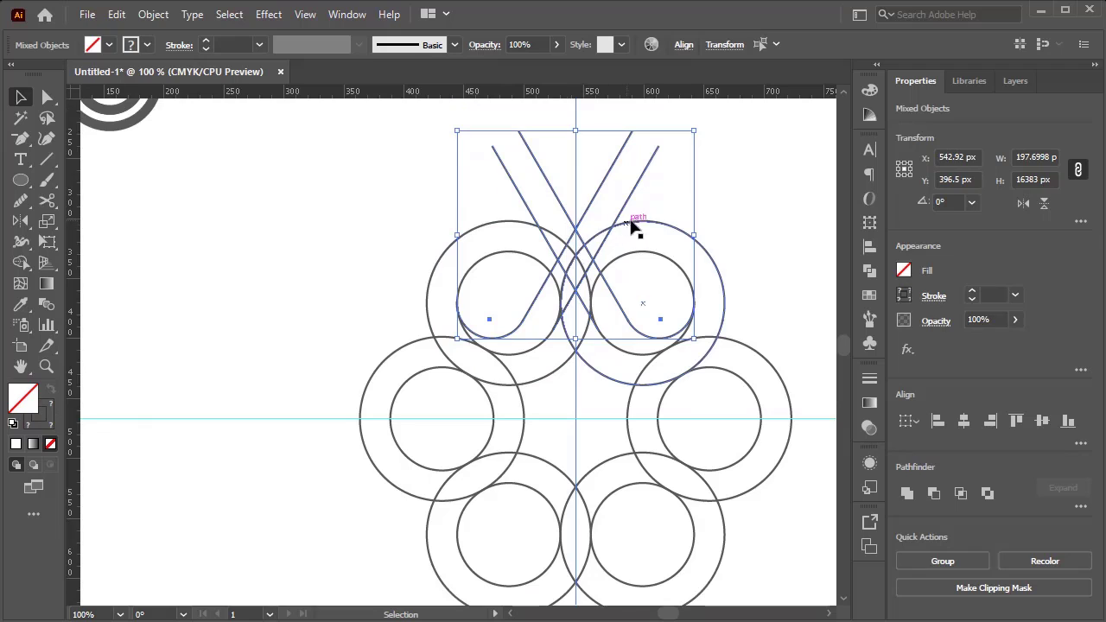
click(731, 162)
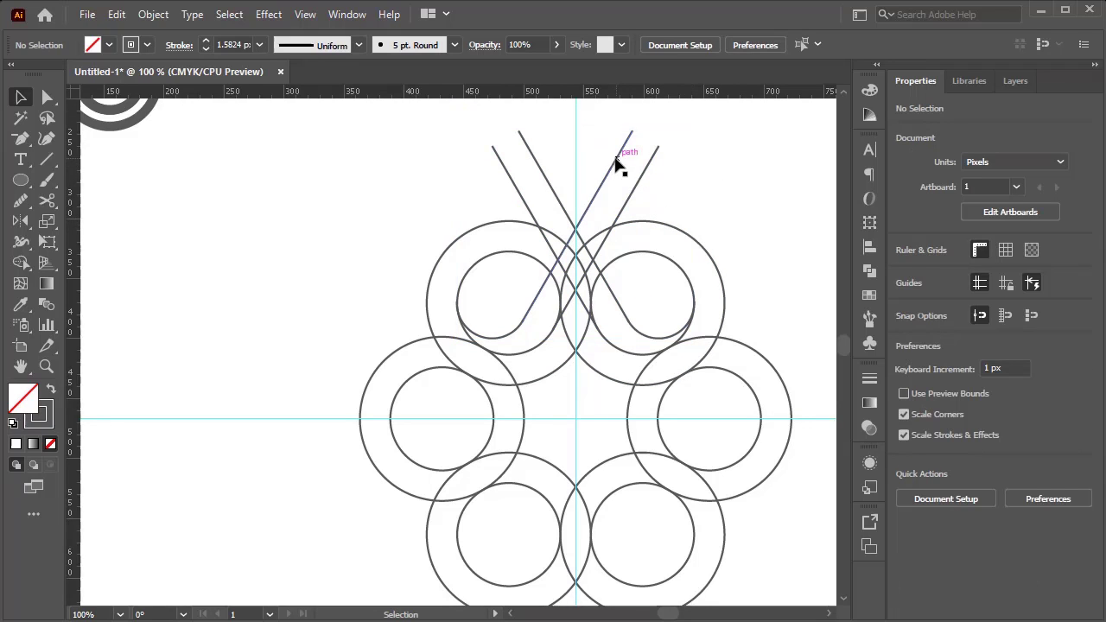
- Lock the guides and select both mirrored groups of slanted lines with arcs
right_click(587, 162)
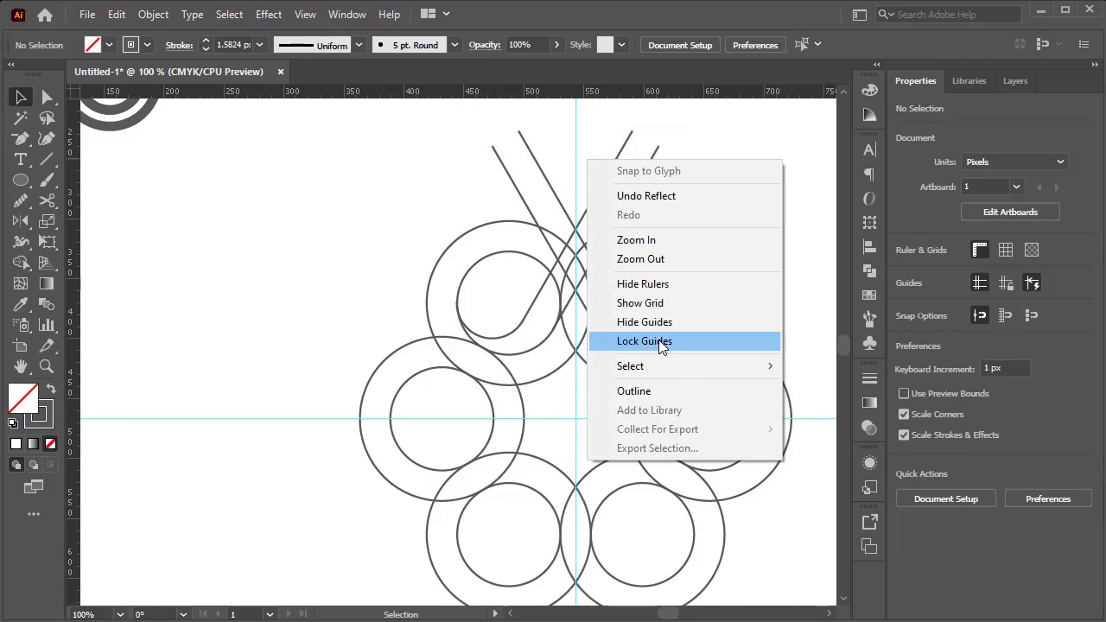
click(661, 342)
drag(577, 155, 464, 185)
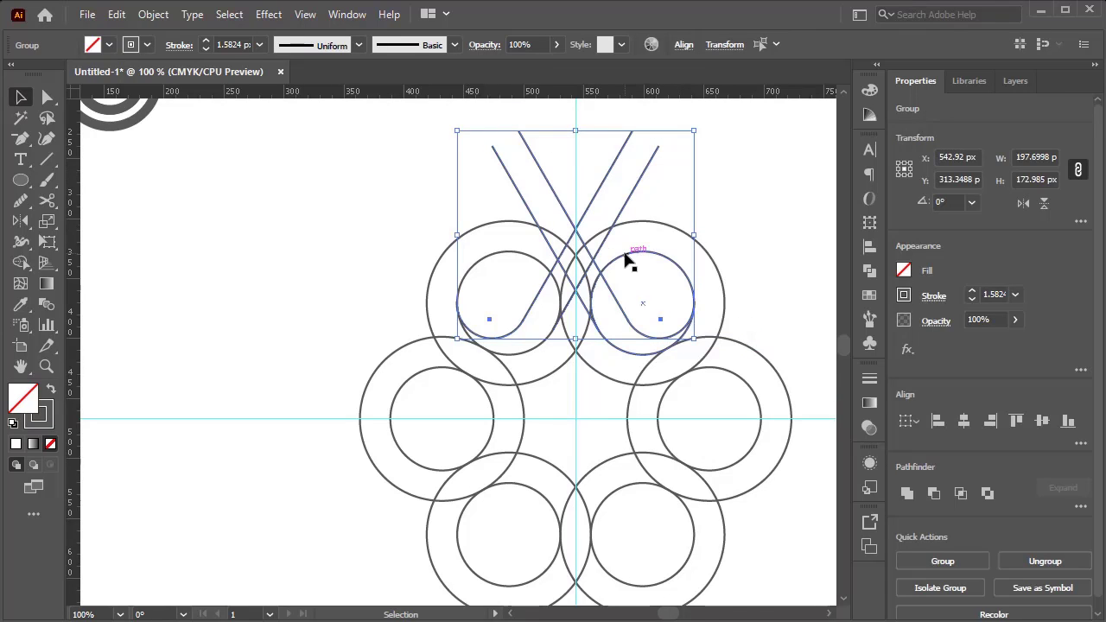
- Rotate a copy of both selected line-and-arc groups about the guides' intersection onto the left and lower-left circles
scroll(629, 251, down, 1)
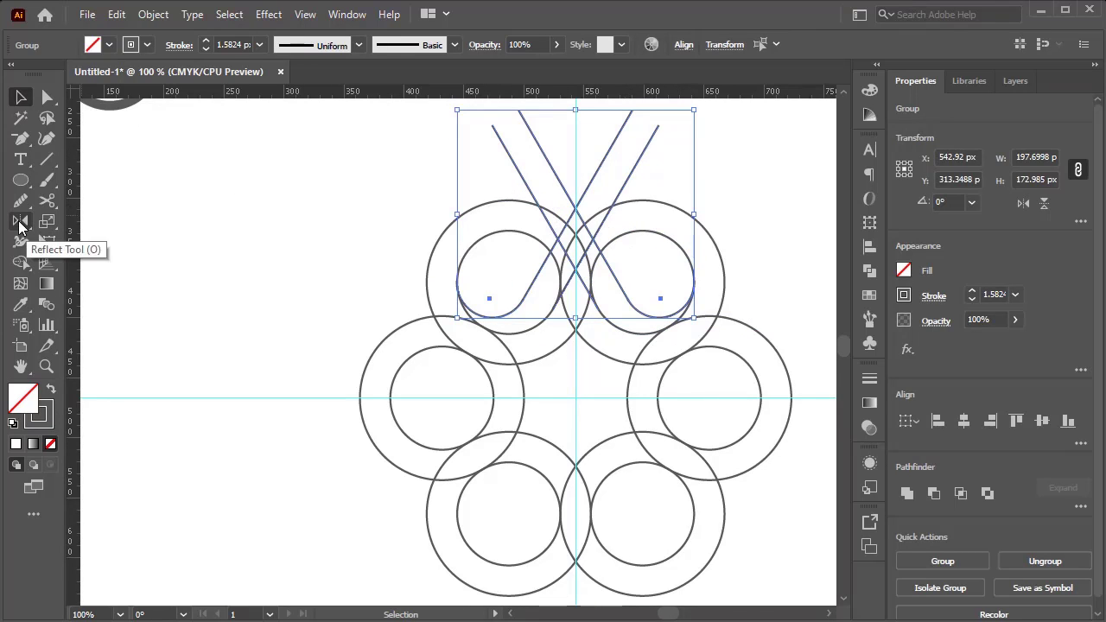
drag(27, 224, 62, 222)
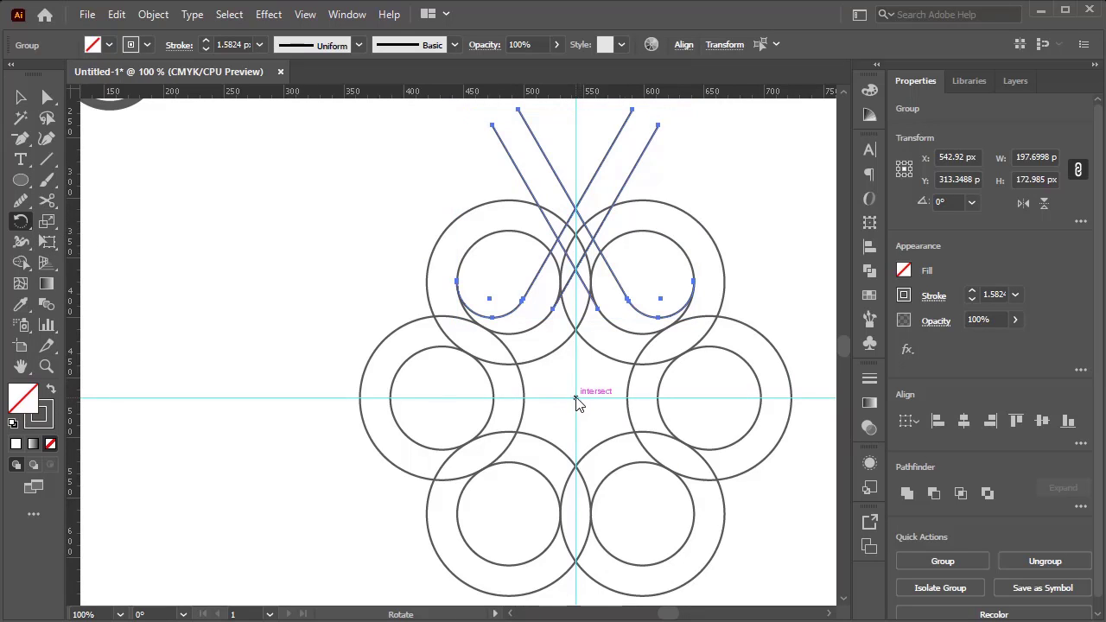
drag(487, 164, 409, 607)
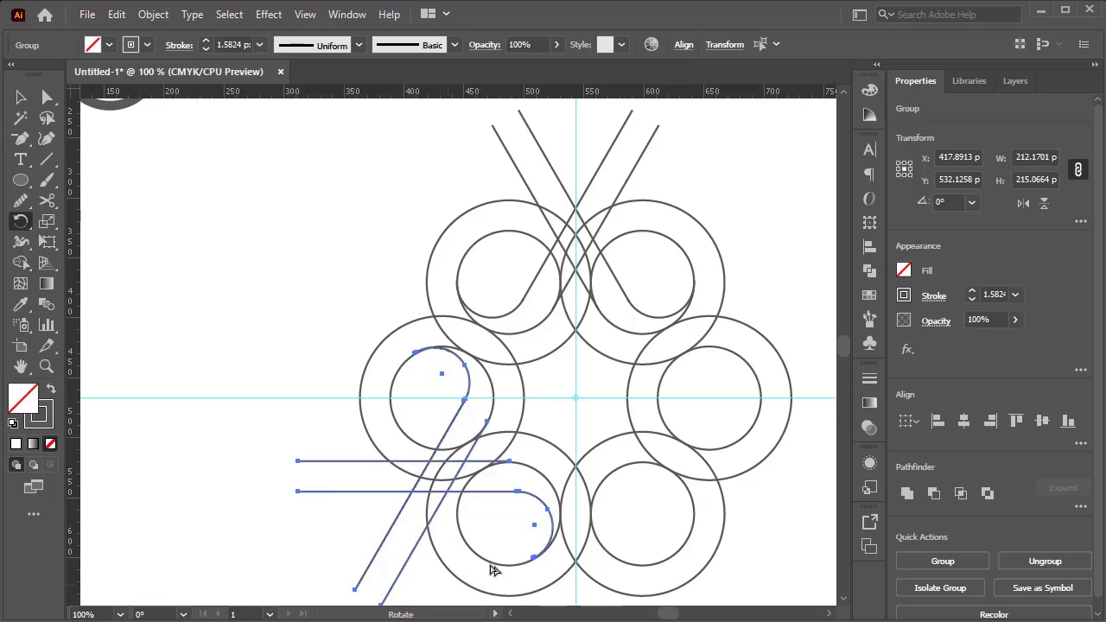
scroll(603, 494, down, 2)
scroll(680, 524, up, 2)
scroll(646, 517, down, 1)
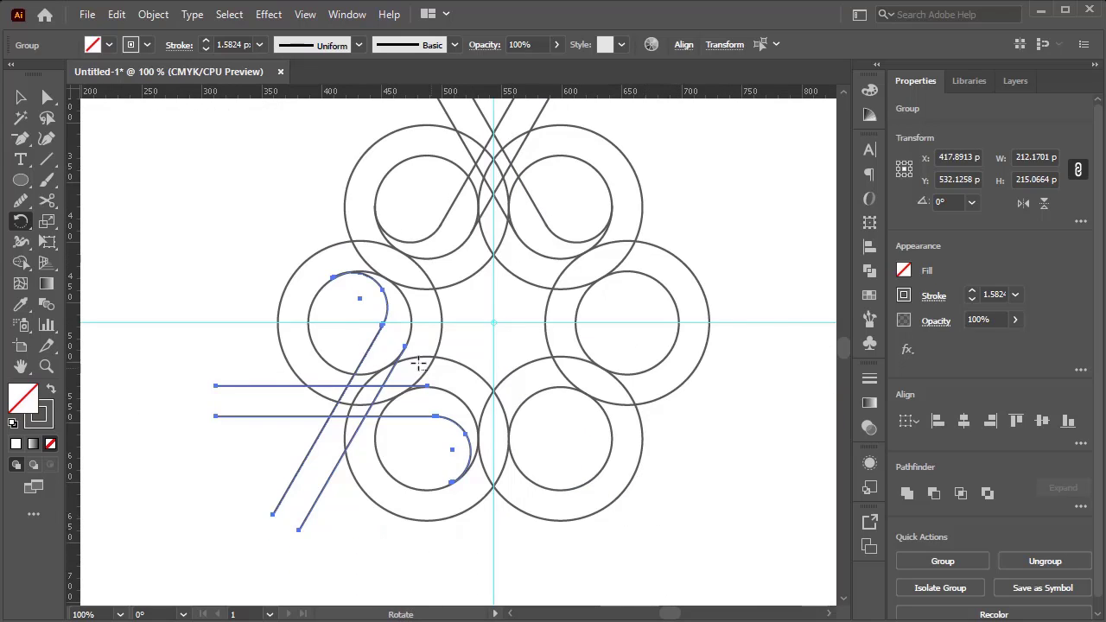
key(v)
click(157, 414)
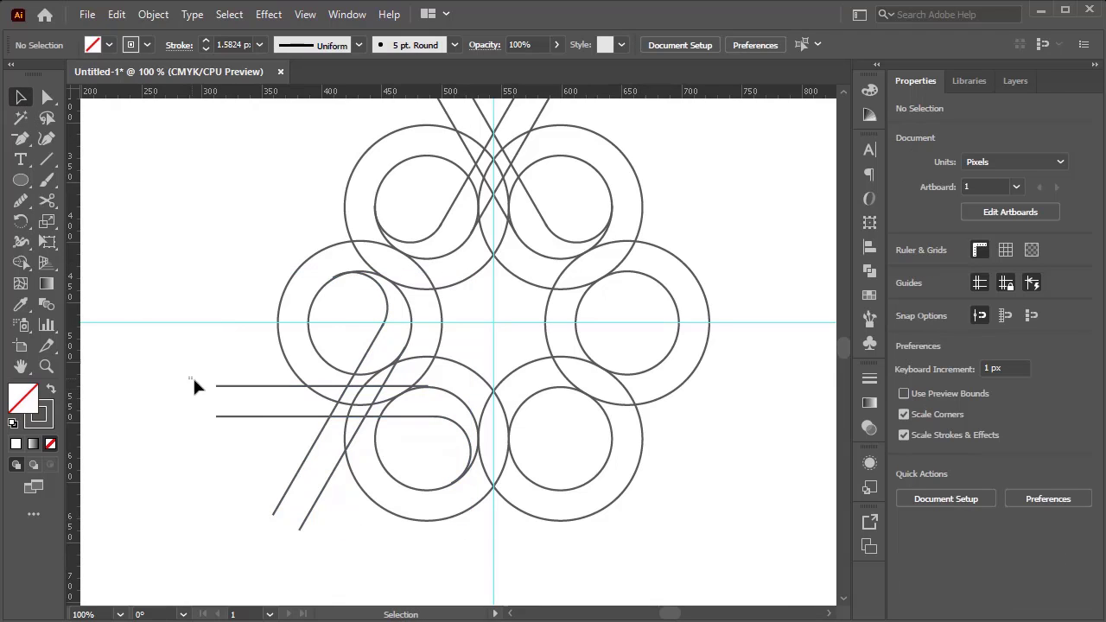
- Rotate another copy of the lower-left groups about 120° around the guides' intersection onto the right and lower-right circles
drag(192, 377, 315, 553)
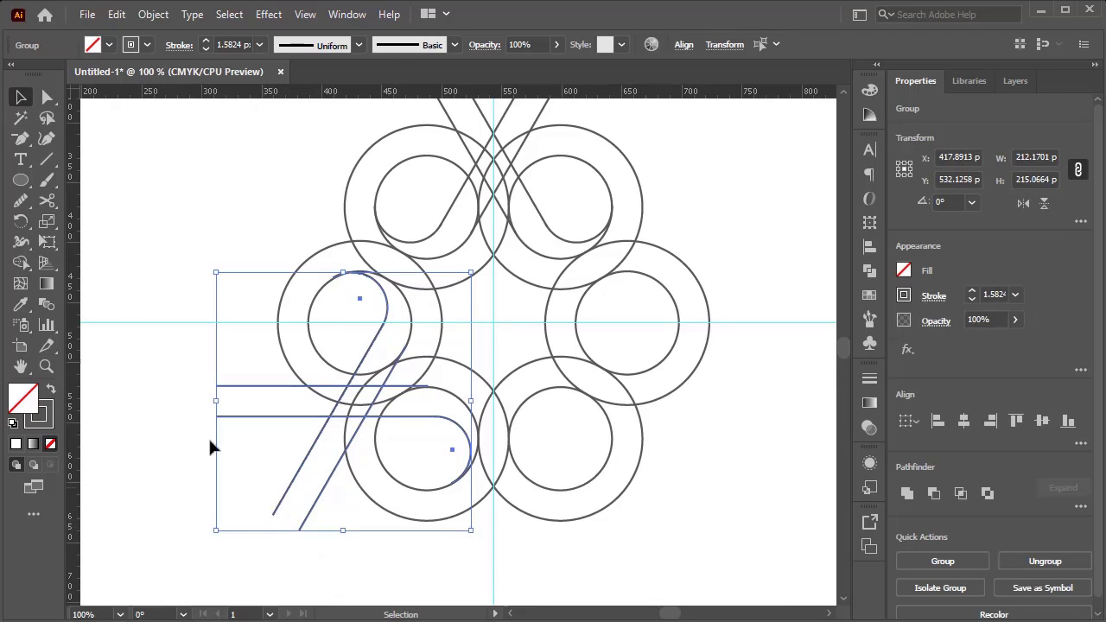
click(493, 324)
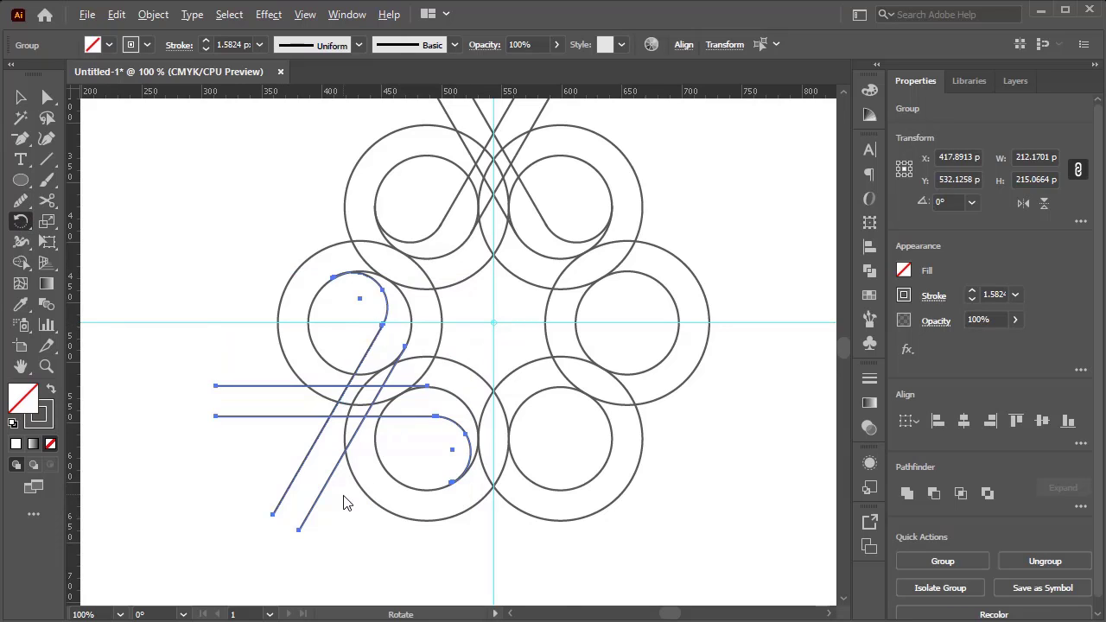
drag(344, 503, 746, 378)
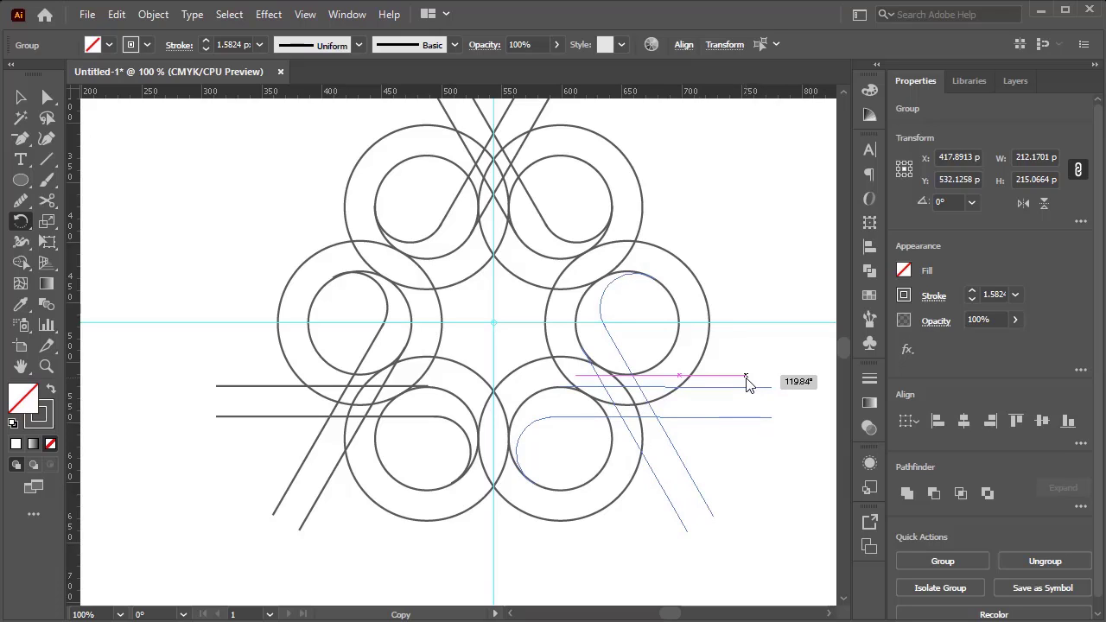
drag(747, 383, 747, 382)
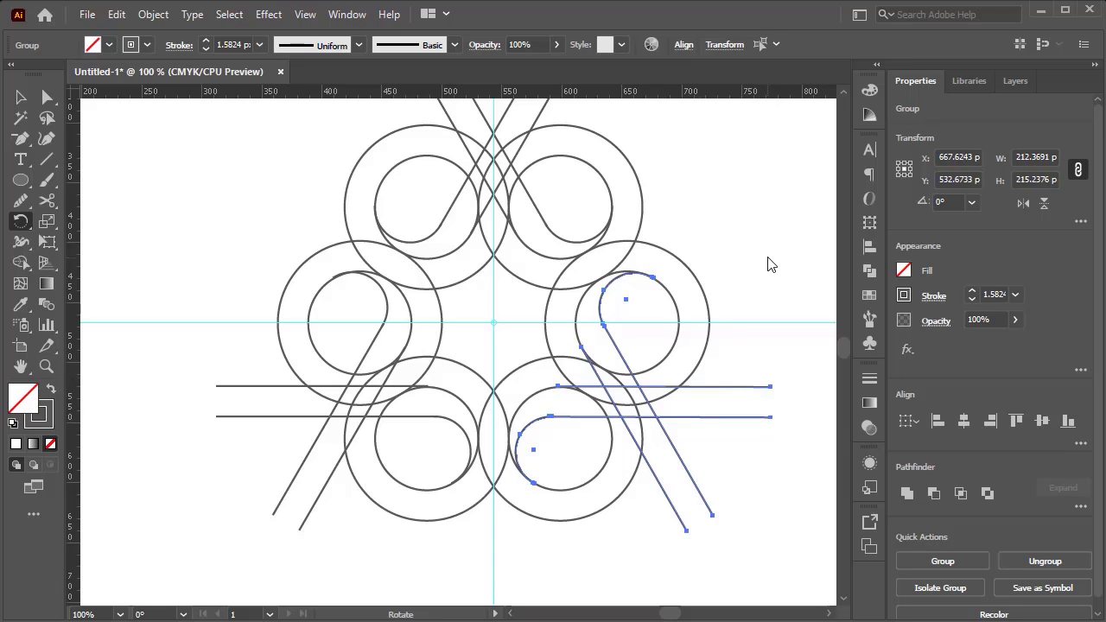
click(21, 96)
click(121, 179)
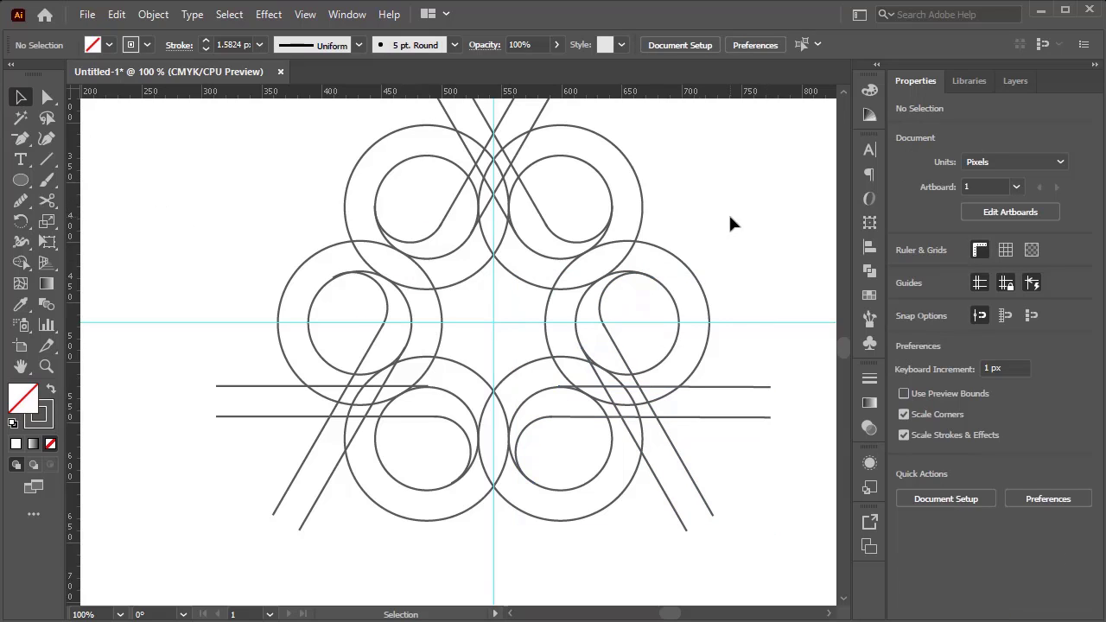
- Unlock the guides and hide them
scroll(729, 225, up, 1)
scroll(727, 238, down, 1)
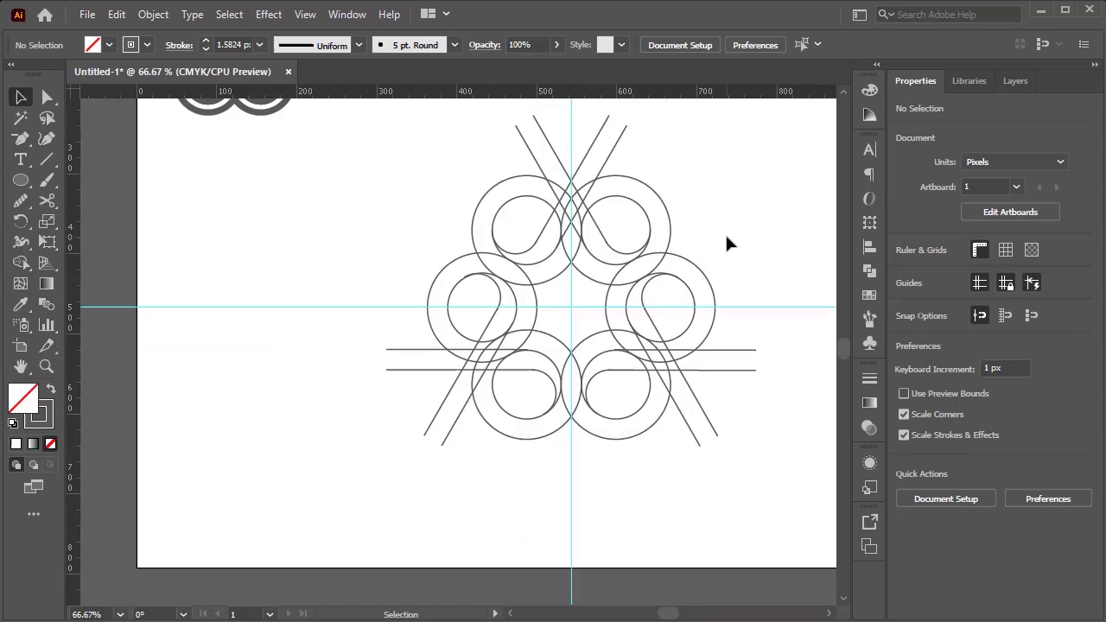
scroll(753, 252, up, 1)
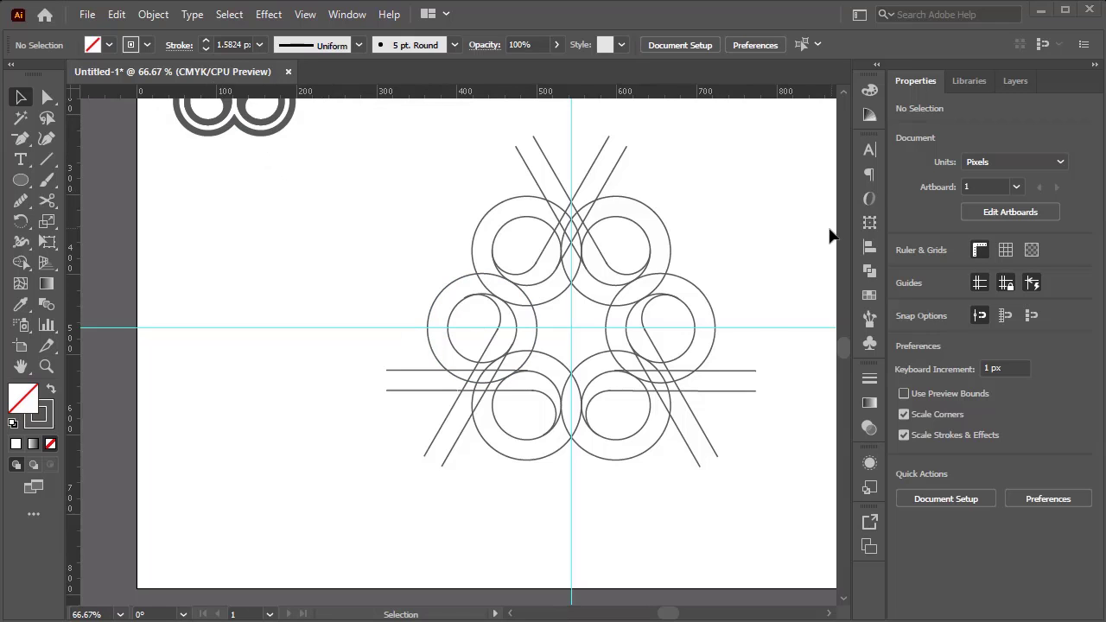
scroll(748, 298, up, 1)
scroll(708, 273, down, 1)
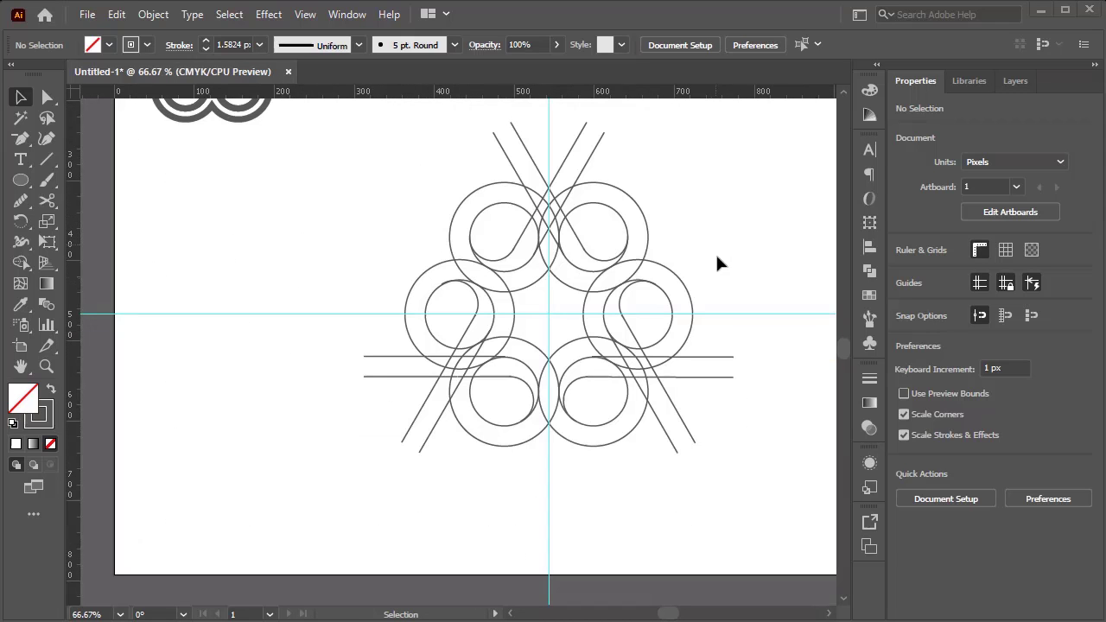
right_click(717, 256)
click(809, 435)
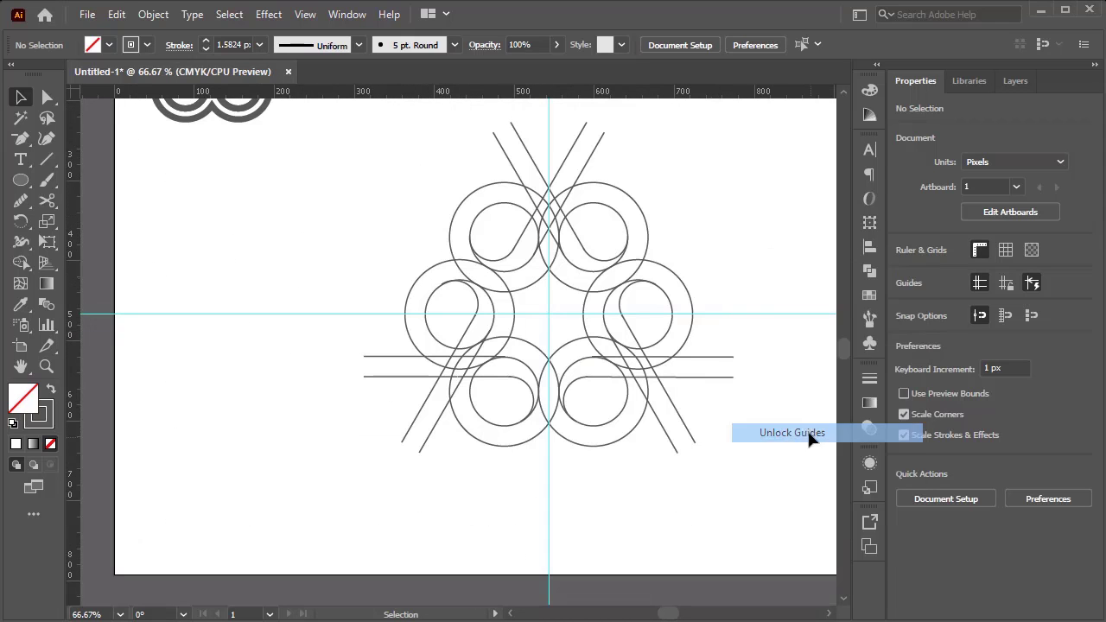
right_click(731, 222)
click(802, 385)
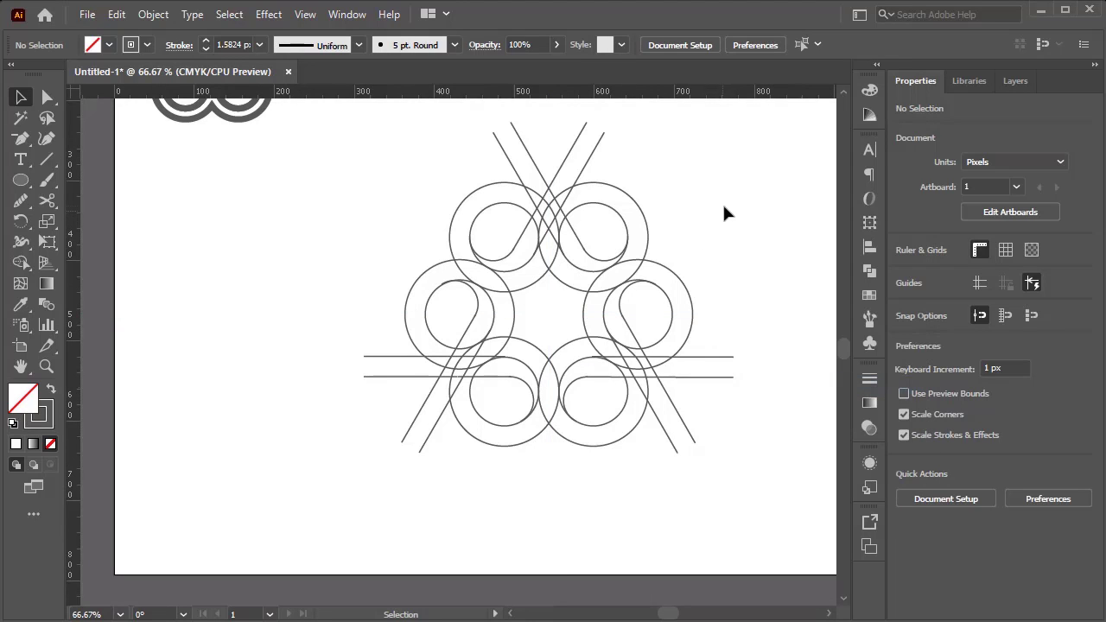
- Select all circles and line groups and merge the crossing regions between the two top circles into an inverted-V band with Shape Builder
drag(754, 150, 389, 497)
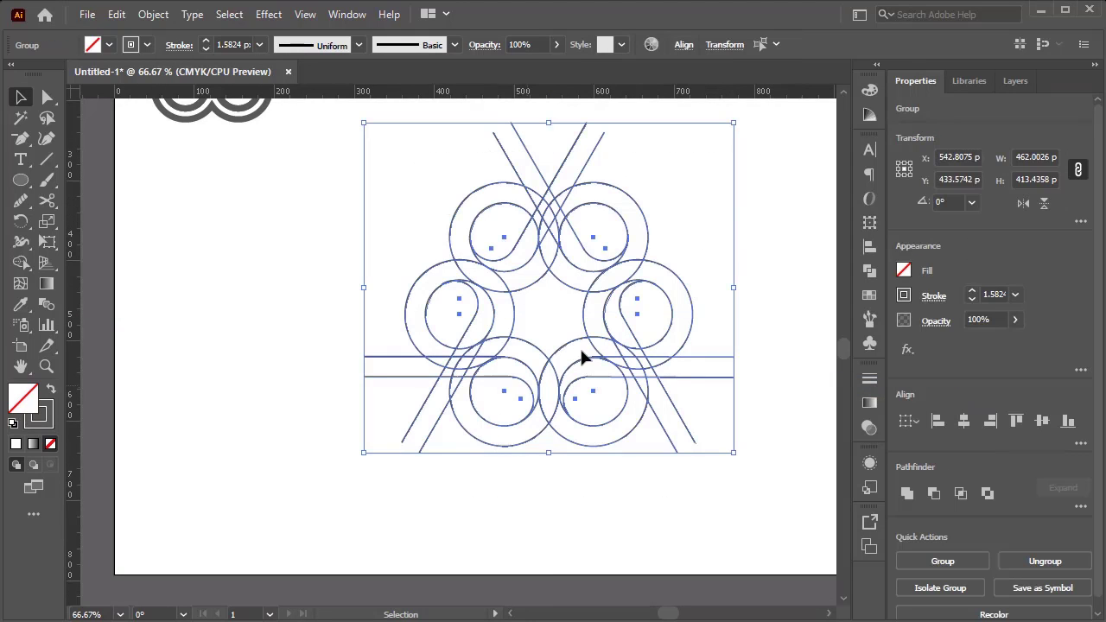
scroll(630, 291, up, 1)
scroll(607, 299, up, 1)
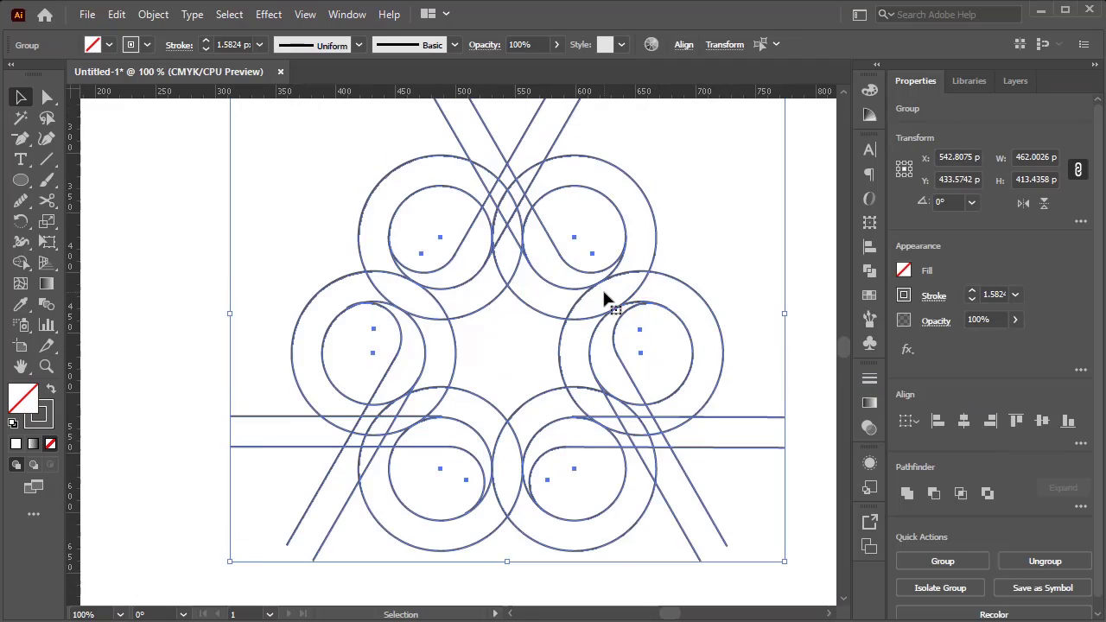
click(21, 263)
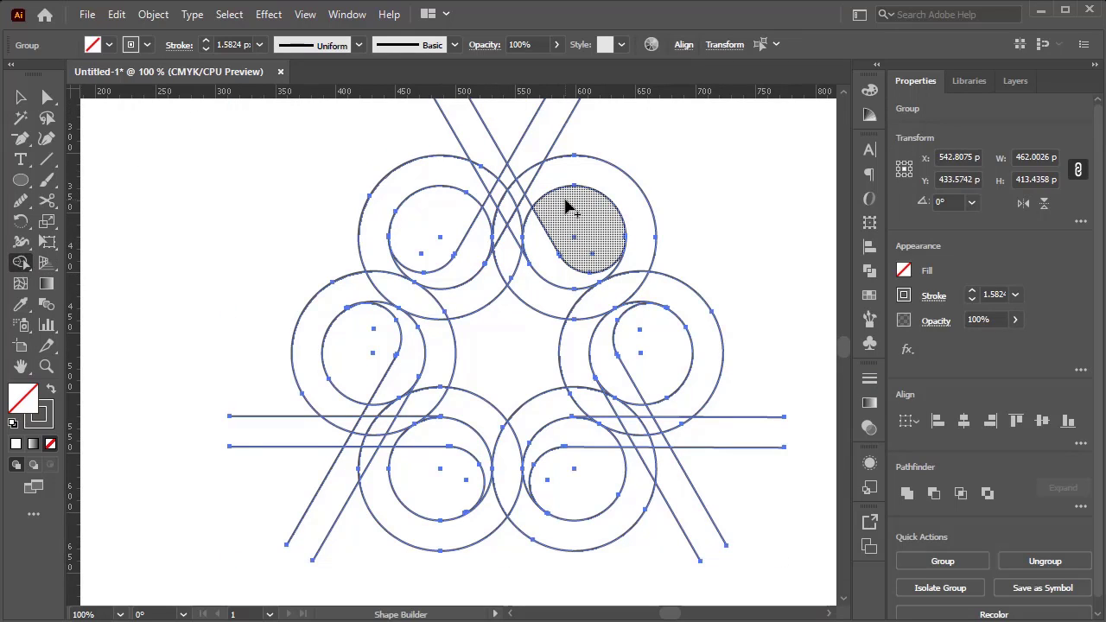
scroll(566, 205, down, 2)
scroll(567, 210, up, 2)
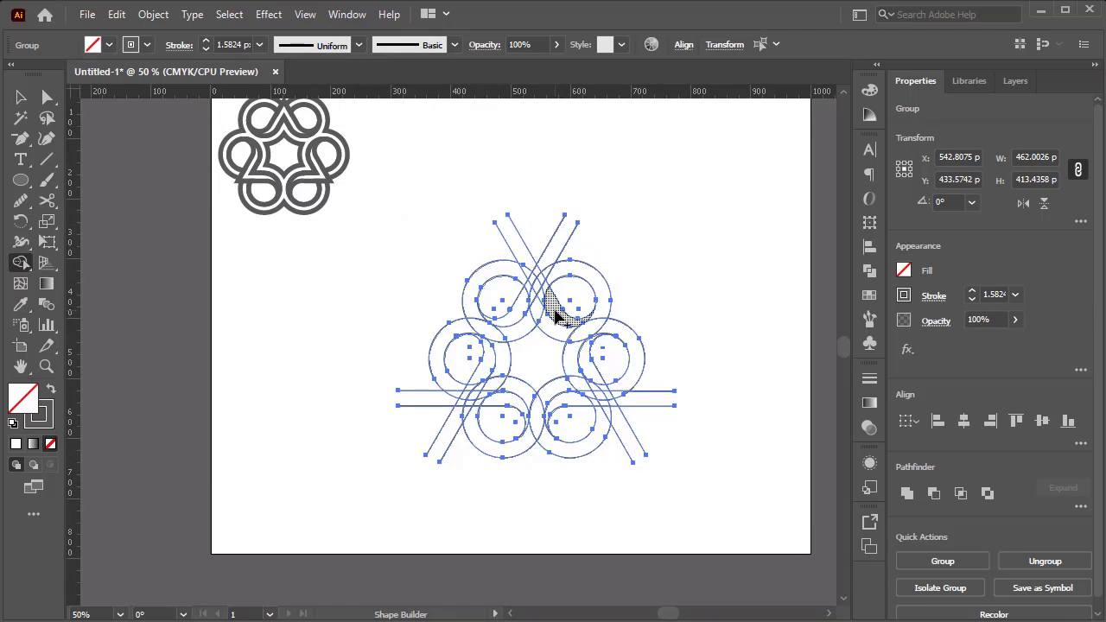
mouse_move(553, 311)
mouse_down()
mouse_move(534, 291)
mouse_move(537, 274)
mouse_move(529, 295)
mouse_move(572, 264)
mouse_up()
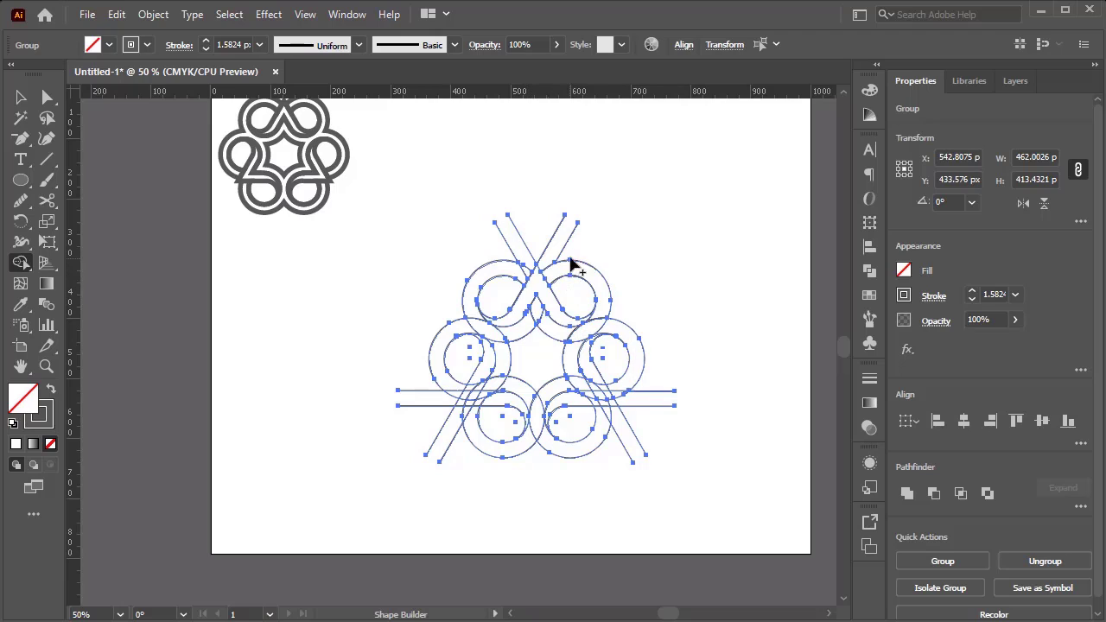
- Erase the line ends protruding outside the ring at the top, lower right and lower left with Shape Builder
drag(488, 245, 486, 247)
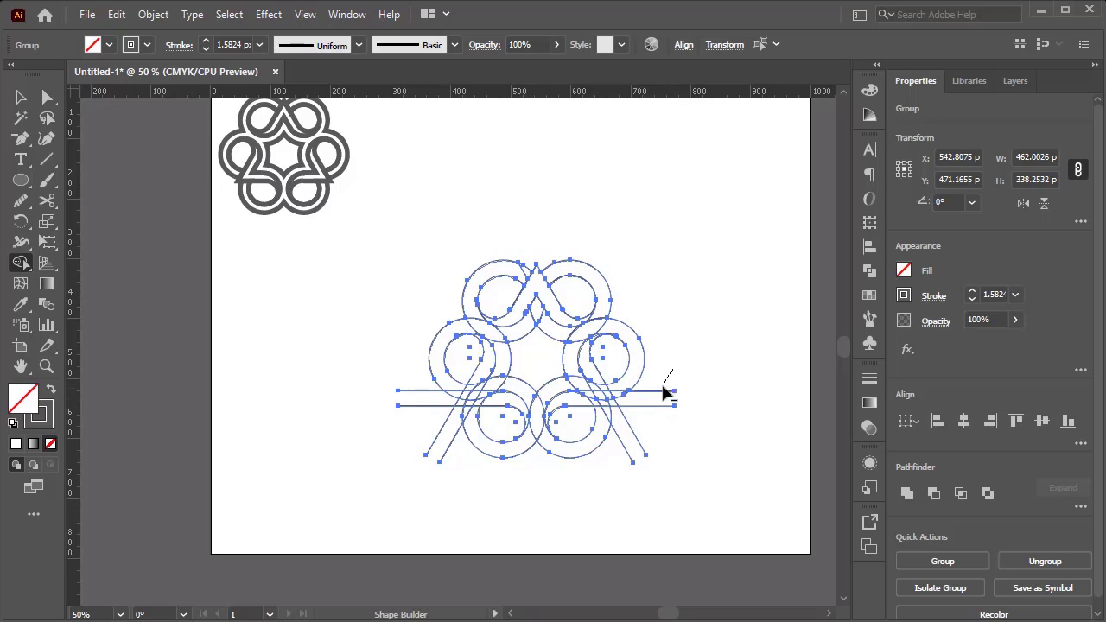
drag(618, 455, 617, 460)
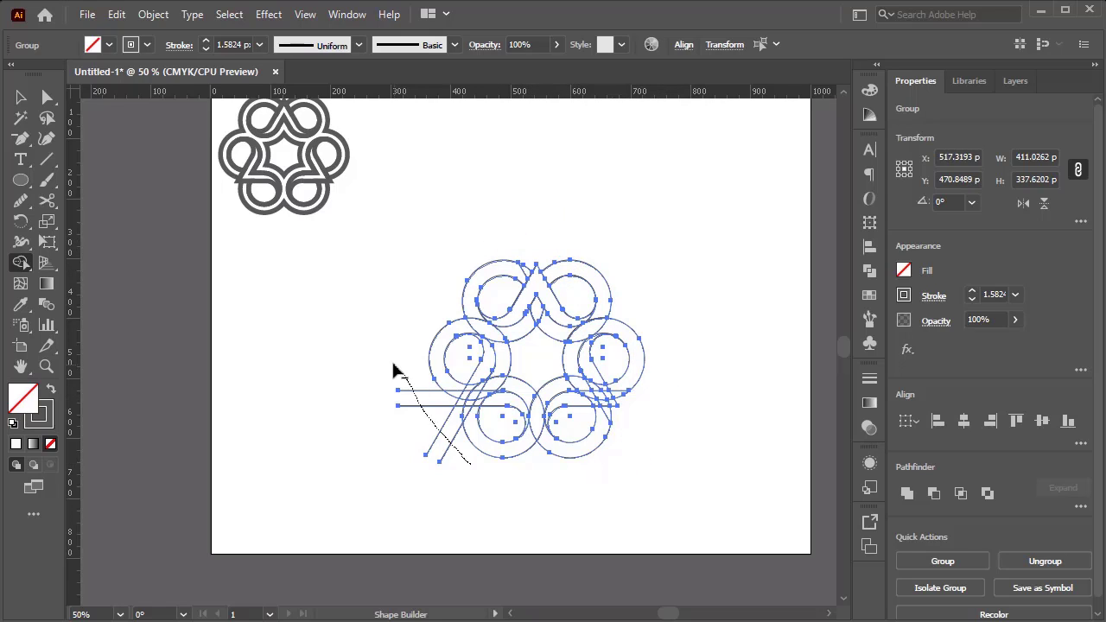
drag(393, 370, 396, 371)
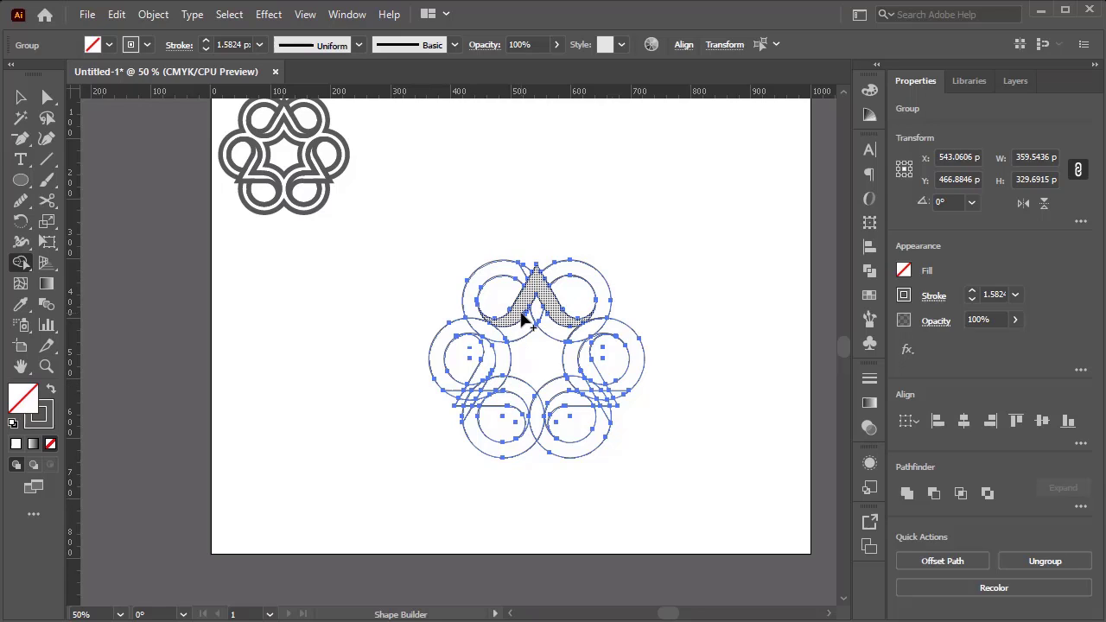
- Merge the outer ring segments of the two top circles with those of the left and right circles
alt+click(522, 273)
mouse_move(608, 318)
mouse_down()
mouse_move(594, 342)
mouse_move(571, 342)
mouse_move(537, 317)
mouse_move(528, 332)
mouse_move(459, 328)
mouse_move(473, 356)
mouse_up()
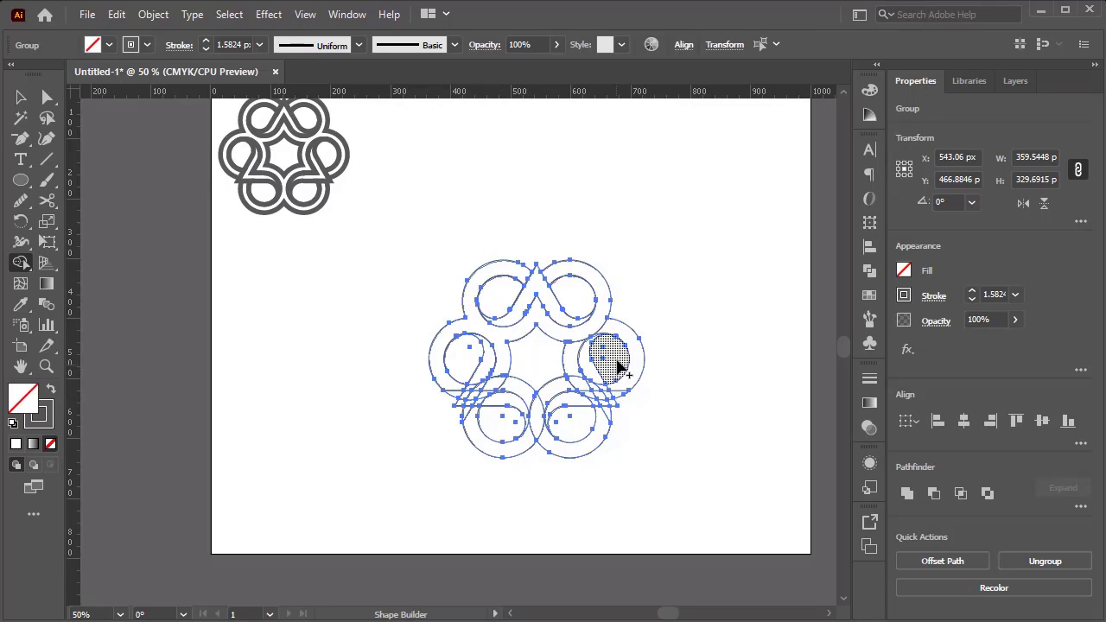
drag(593, 327, 616, 339)
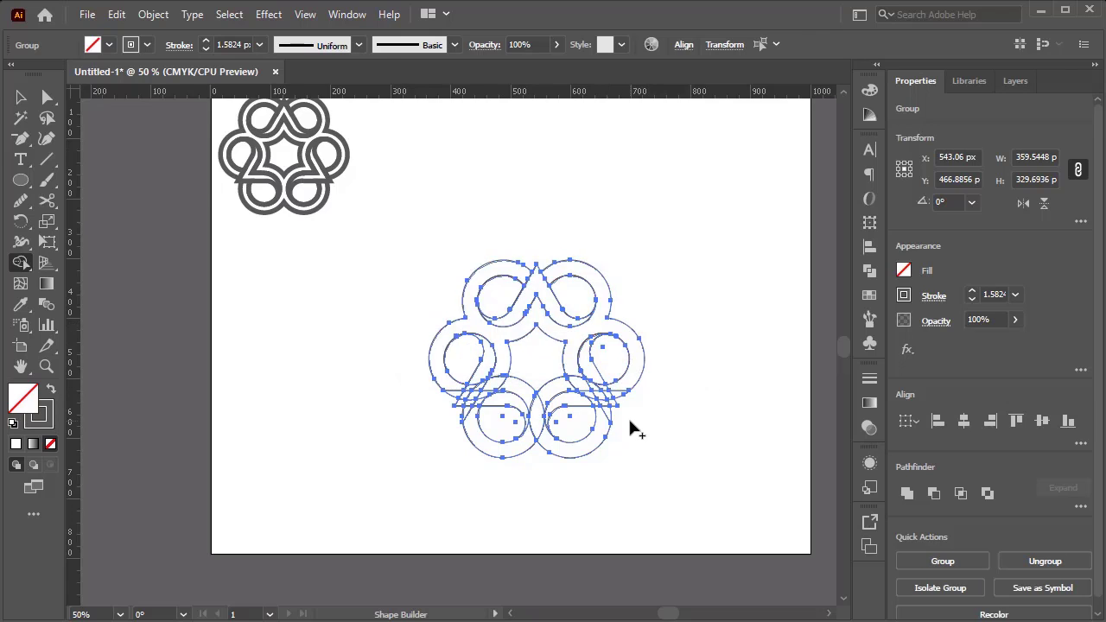
- Merge the crossing regions between the right and lower-right circles into one continuous band
scroll(631, 430, up, 2)
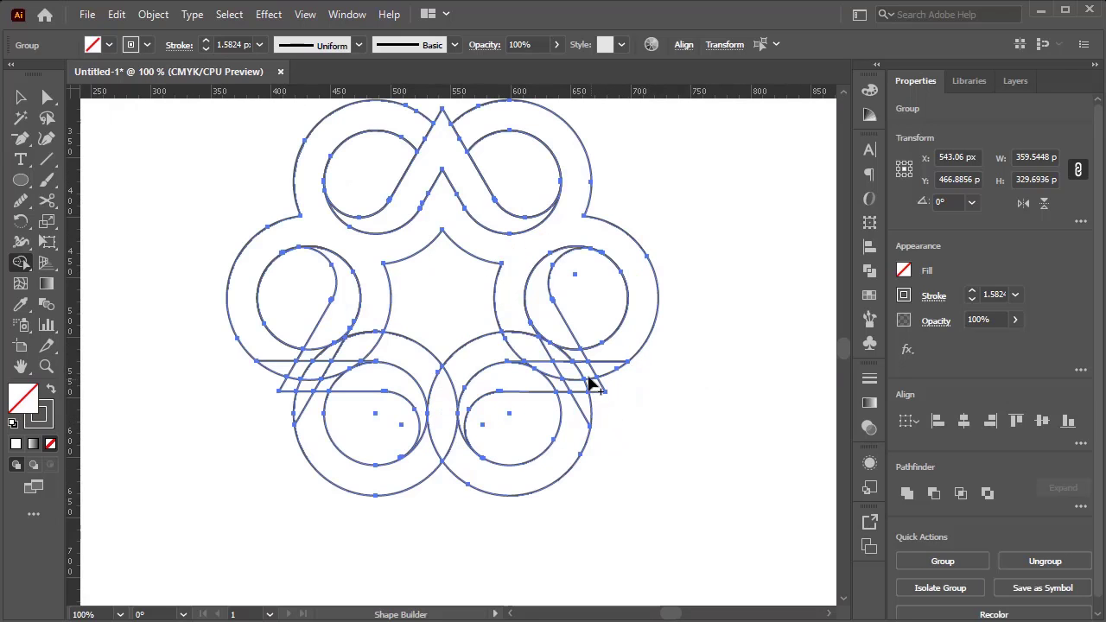
click(527, 331)
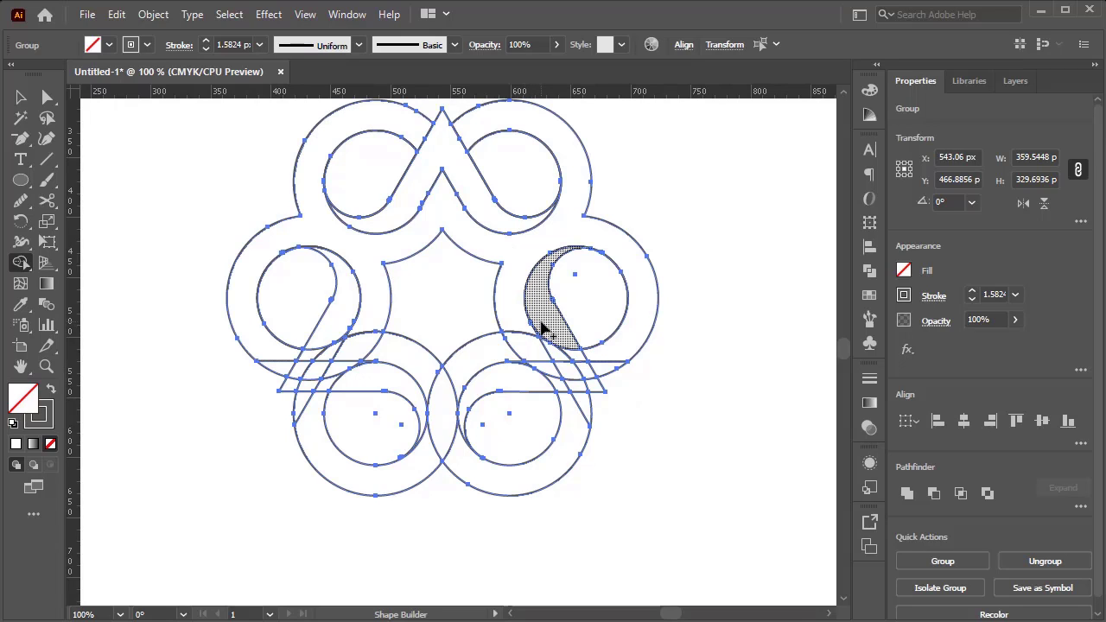
mouse_move(544, 329)
mouse_down()
mouse_move(586, 384)
mouse_move(586, 372)
mouse_move(535, 388)
mouse_up()
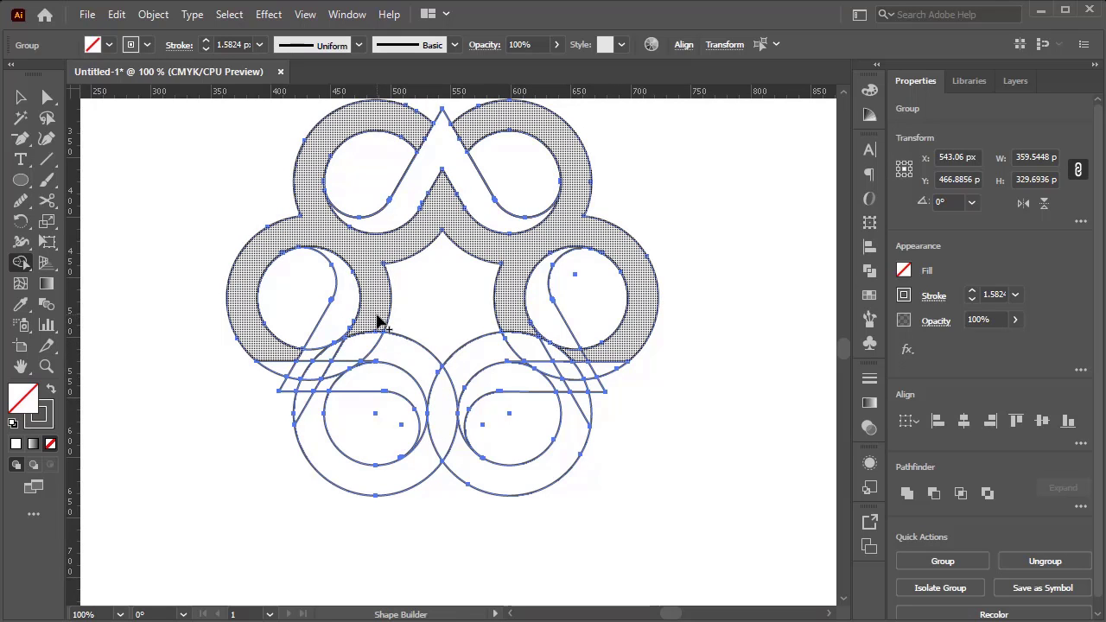
- Merge both lower rings into the main ring shape, including the small pieces beside the lower-right crossing
mouse_move(378, 320)
mouse_down()
mouse_move(360, 348)
mouse_move(413, 365)
mouse_move(447, 424)
mouse_up()
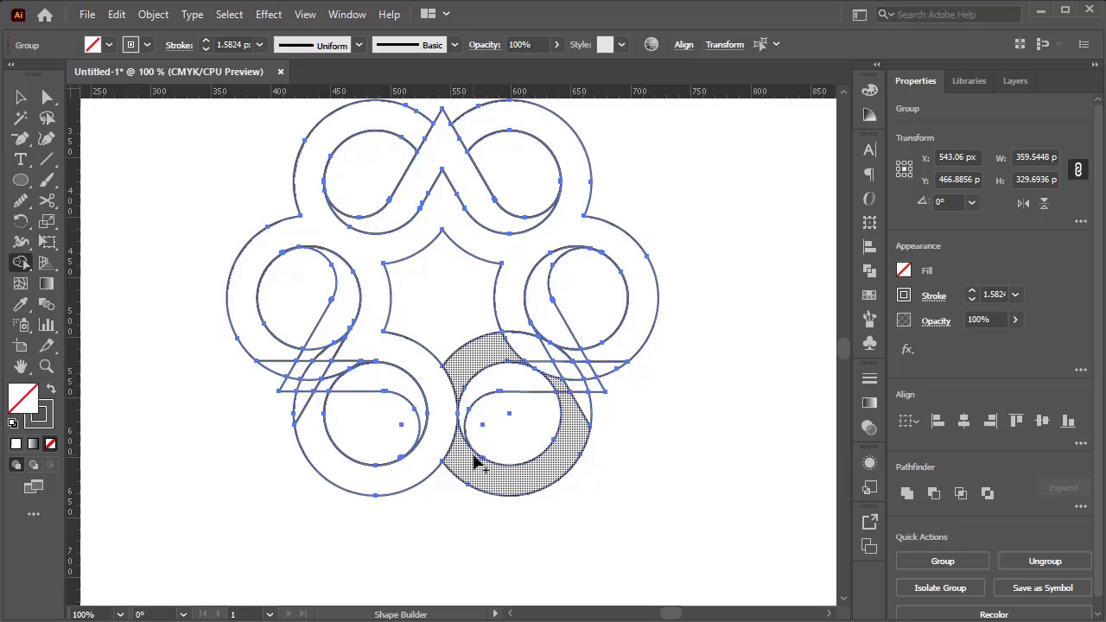
click(459, 446)
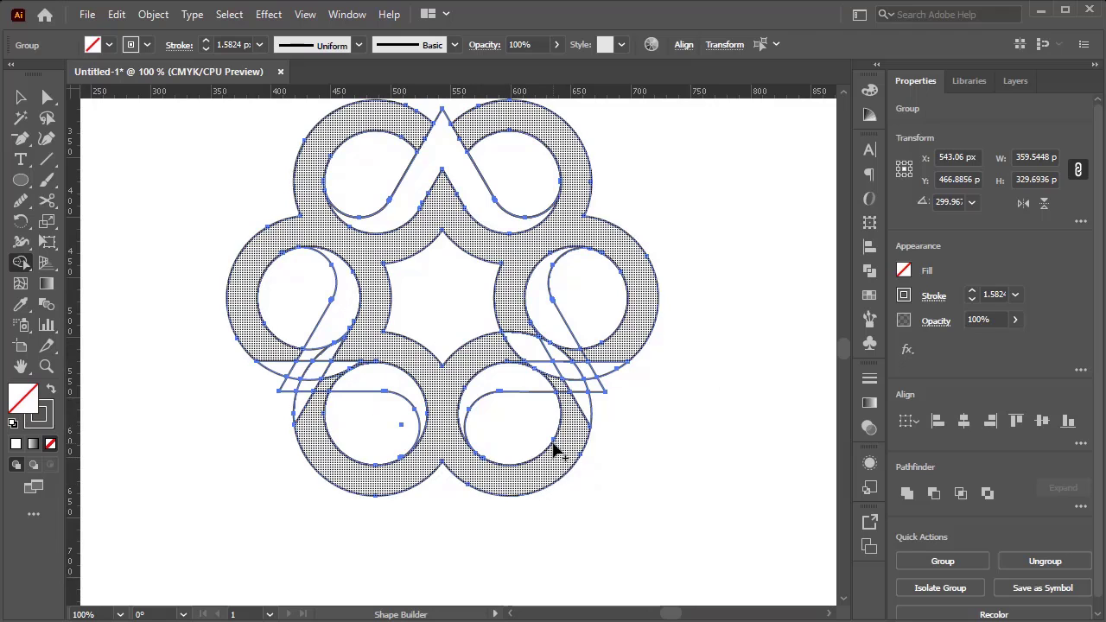
mouse_move(569, 427)
mouse_down()
mouse_move(580, 407)
mouse_move(576, 425)
mouse_up()
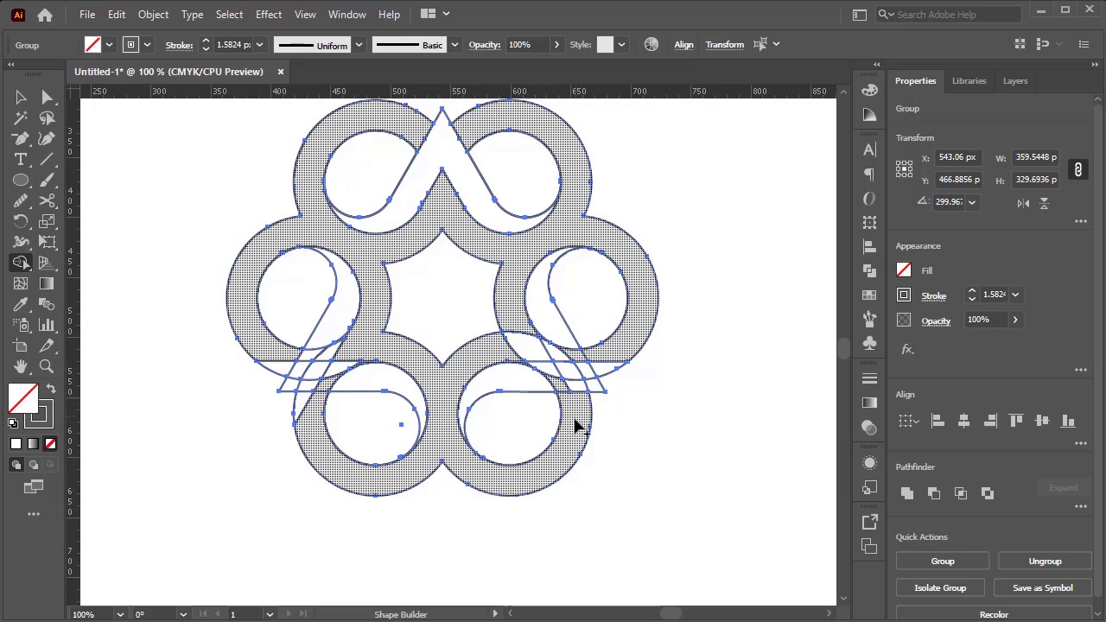
mouse_move(609, 367)
mouse_down()
mouse_move(605, 375)
mouse_move(590, 363)
mouse_move(613, 383)
mouse_up()
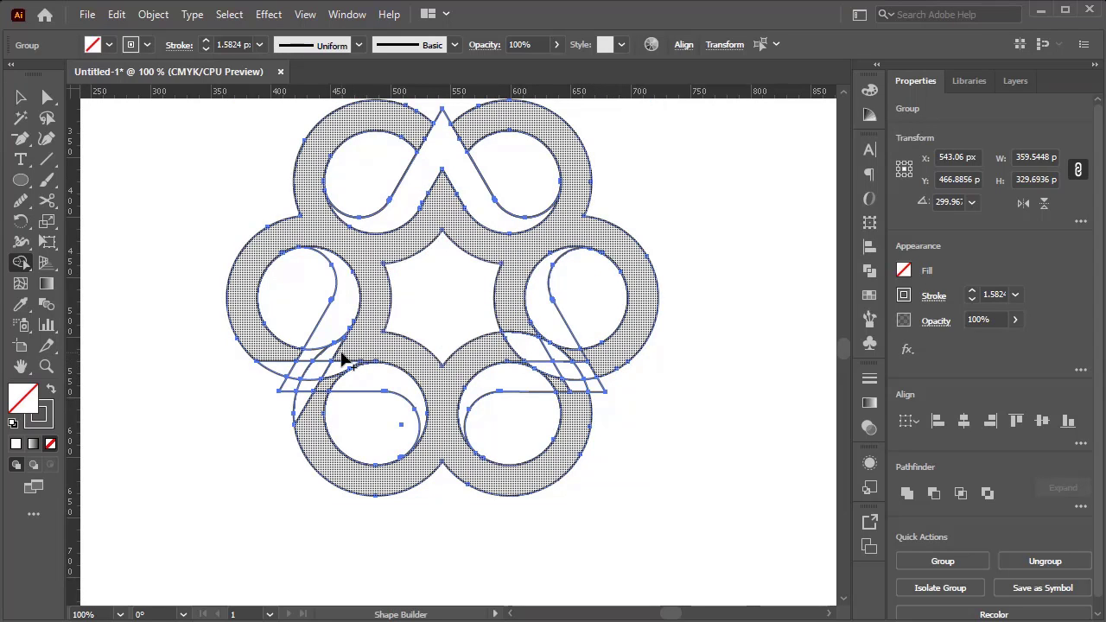
- Merge the small ring pieces outside the lower-left crossing into the left and lower-left rings
drag(261, 347, 285, 370)
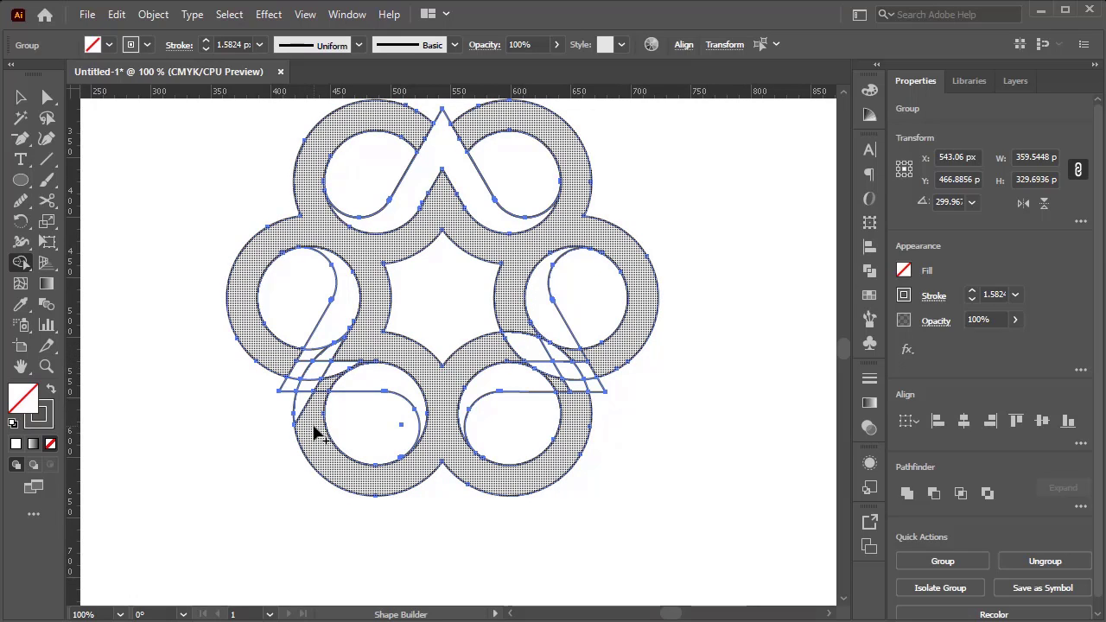
drag(314, 427, 302, 400)
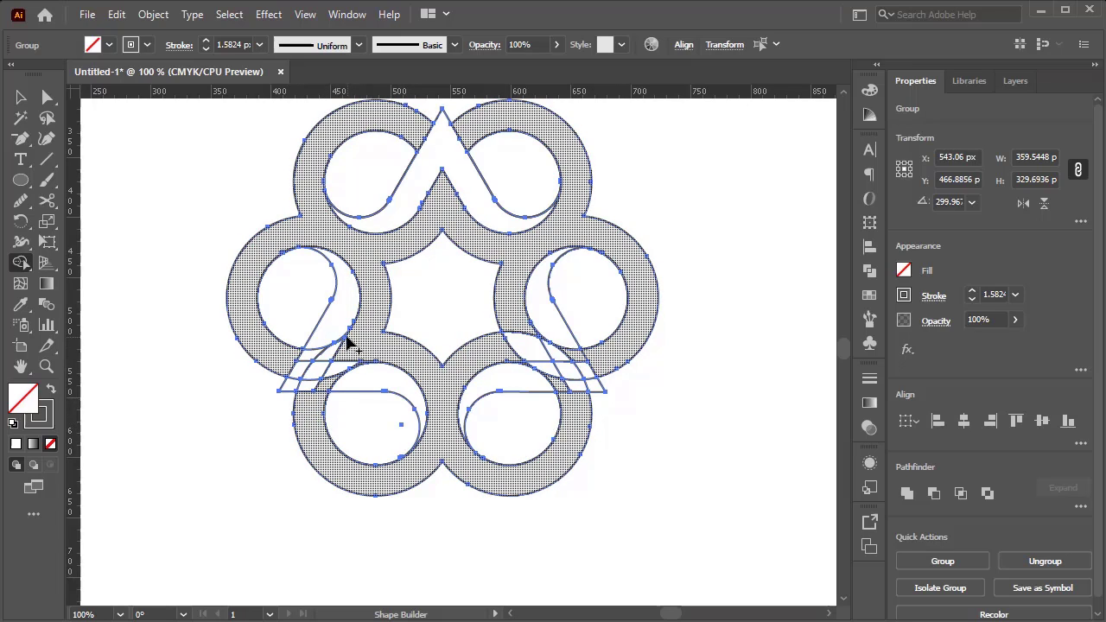
- Merge the left loop's inner crescent with the crossing pieces below it into one continuous diagonal band ending at the lower-left corner
mouse_move(328, 324)
mouse_down()
mouse_move(304, 369)
mouse_move(329, 356)
mouse_move(296, 384)
mouse_move(329, 382)
mouse_up()
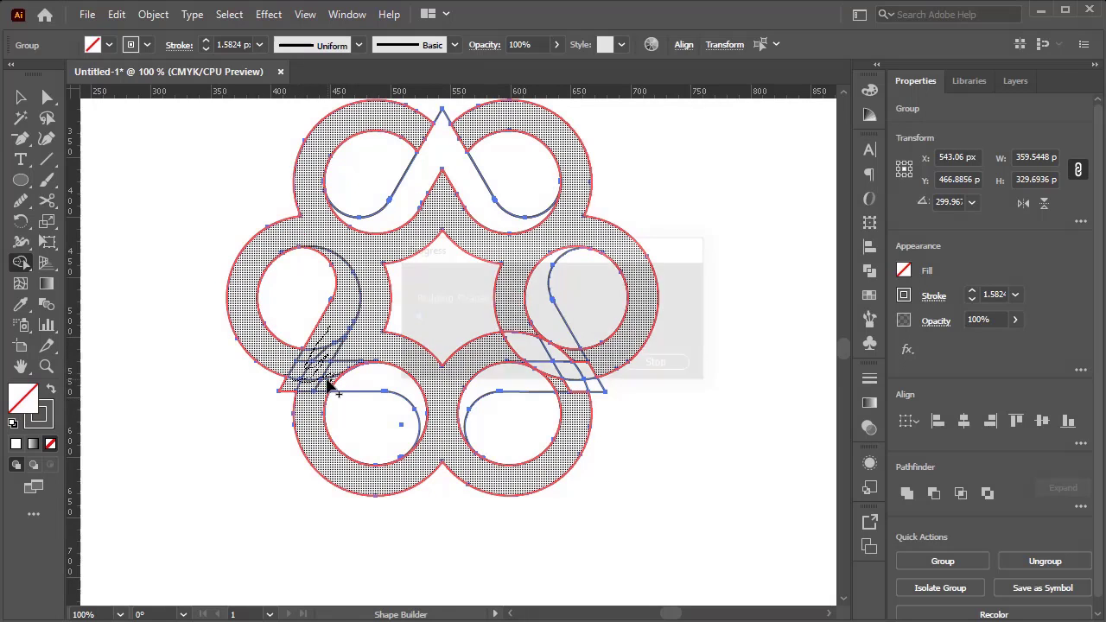
scroll(320, 377, up, 3)
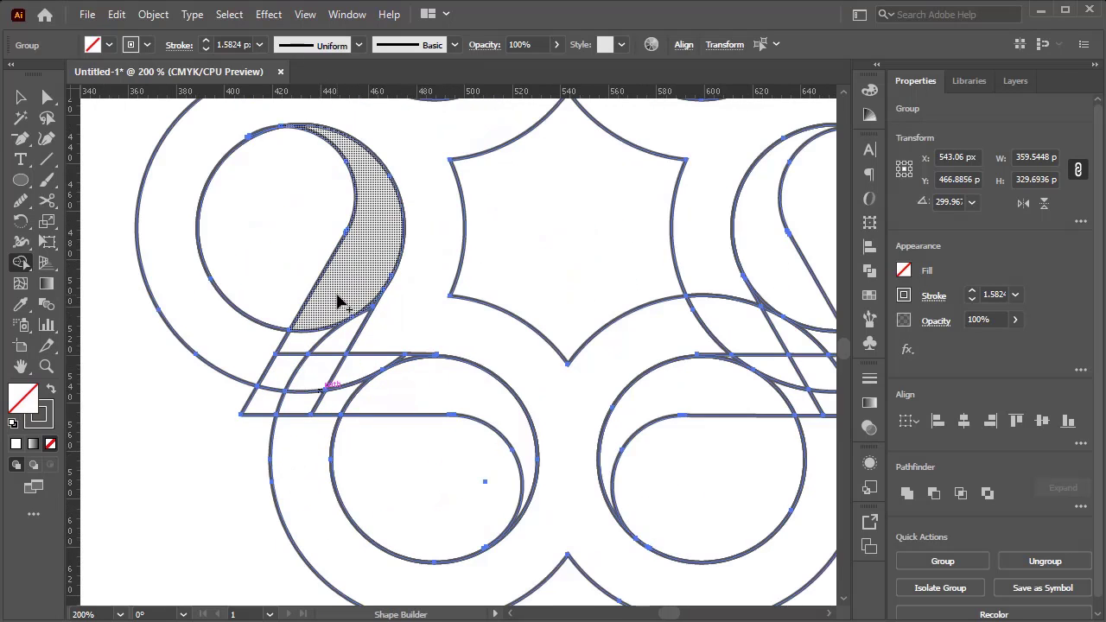
mouse_move(339, 301)
mouse_down()
mouse_move(279, 395)
mouse_move(316, 383)
mouse_move(342, 340)
mouse_move(352, 341)
mouse_up()
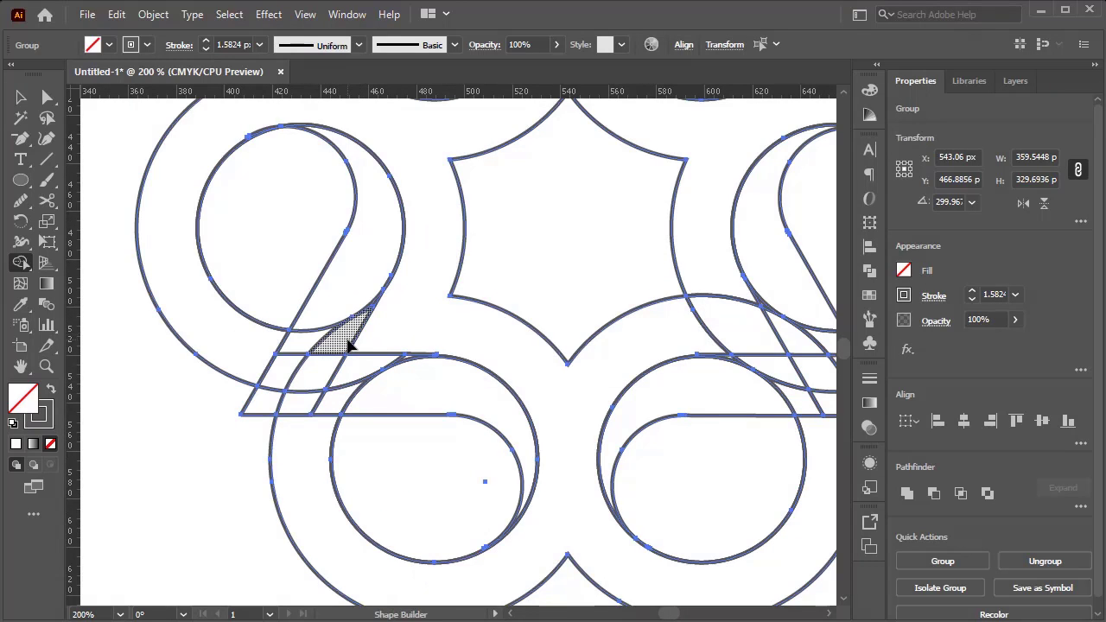
scroll(351, 342, up, 3)
scroll(351, 344, down, 1)
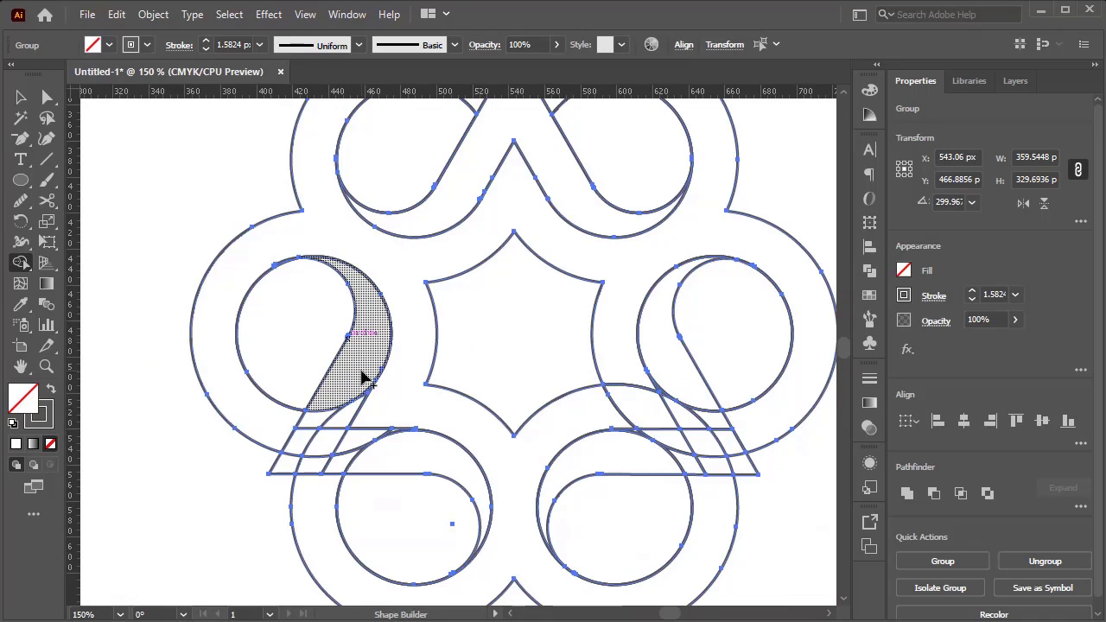
scroll(361, 383, up, 1)
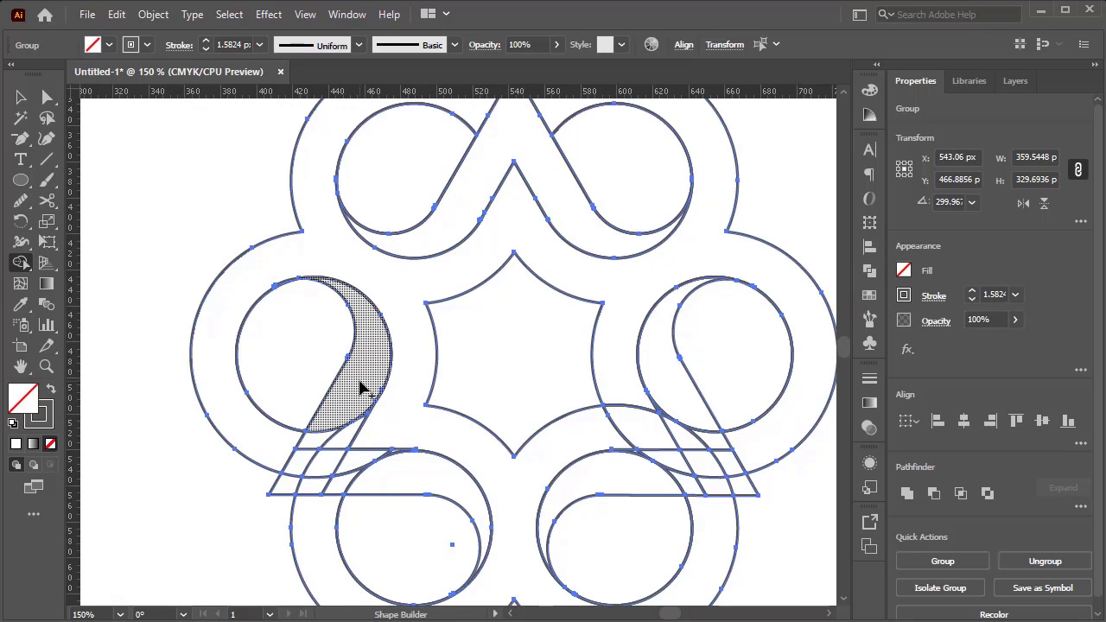
mouse_move(350, 417)
mouse_down()
mouse_move(309, 447)
mouse_move(334, 443)
mouse_move(317, 473)
mouse_move(295, 481)
mouse_move(321, 487)
mouse_up()
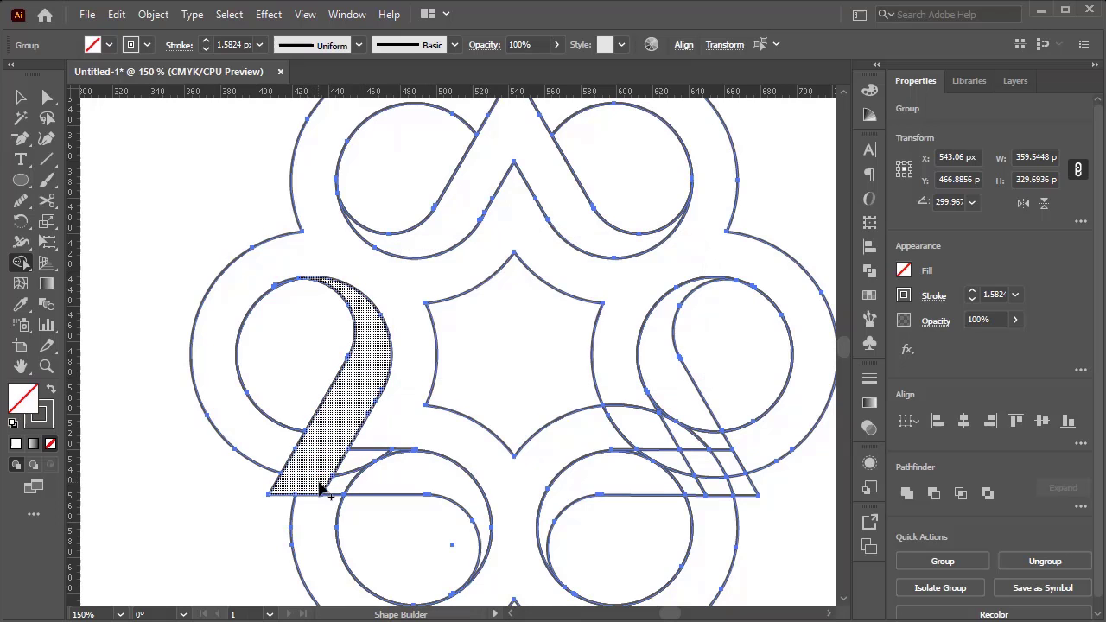
click(339, 485)
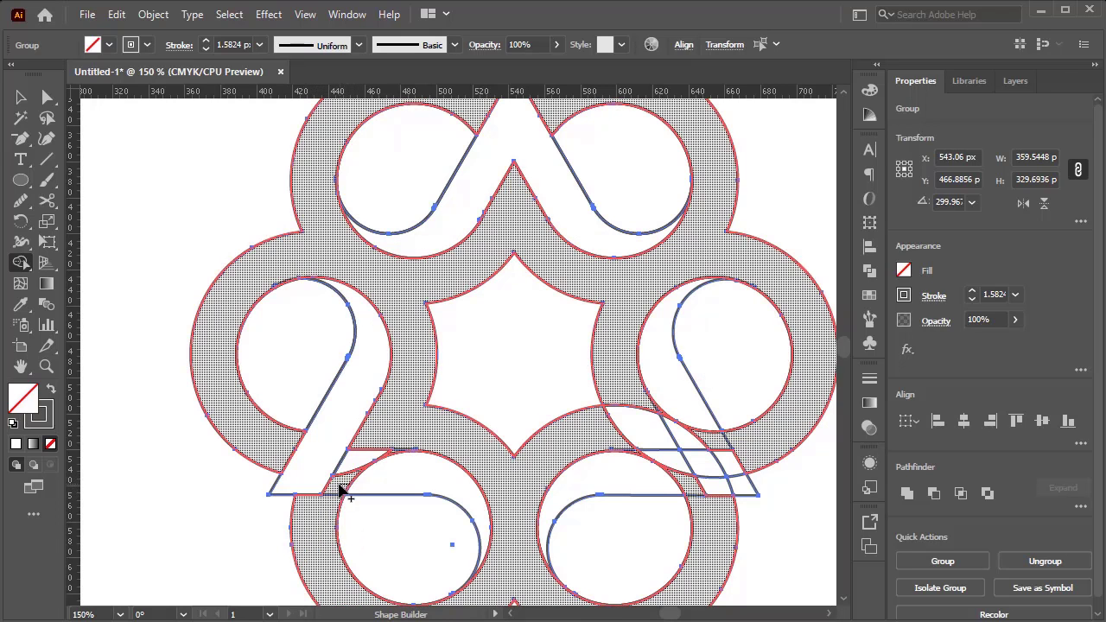
drag(341, 486, 321, 486)
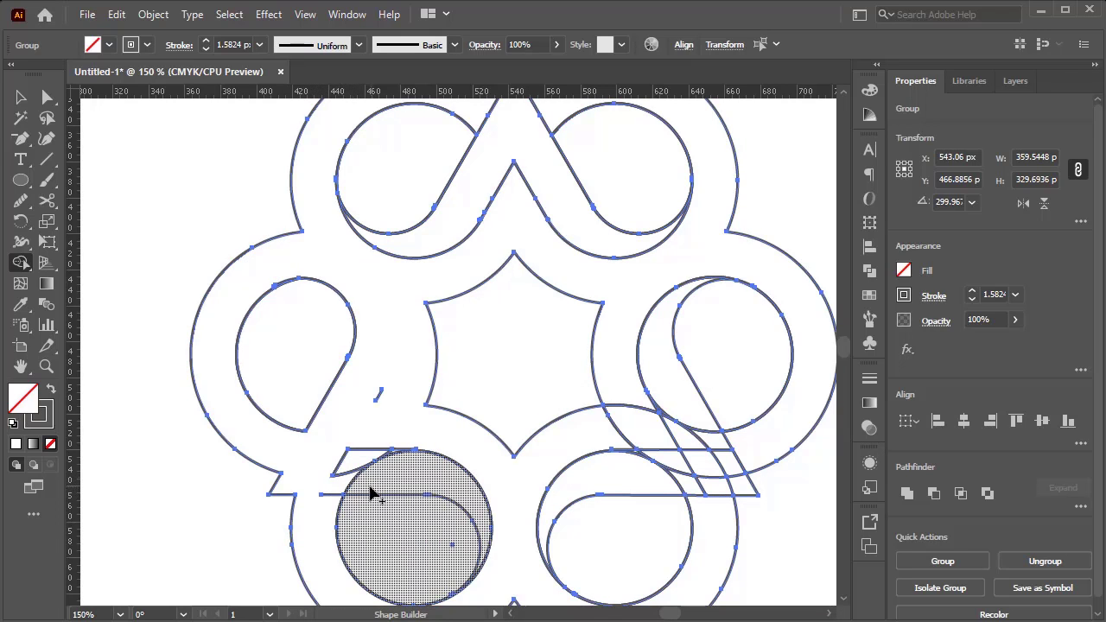
key(ctrl+z)
- Switch to outline view and move the short horizontal line's loose end anchor onto the top of the lower-left inner circle
key(v)
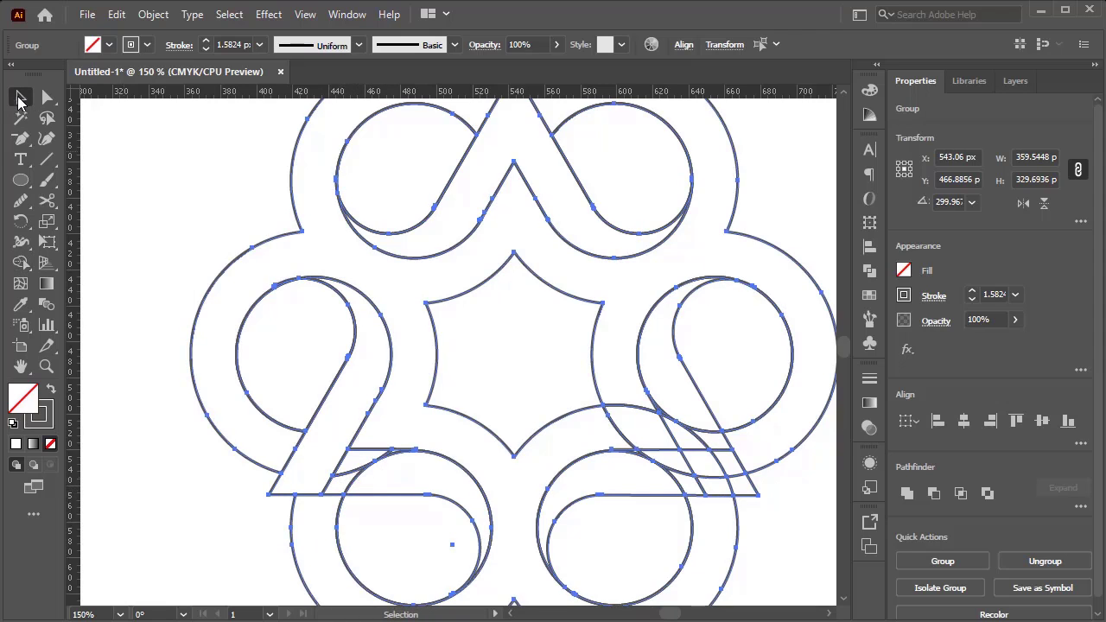
scroll(531, 420, down, 2)
scroll(684, 493, down, 2)
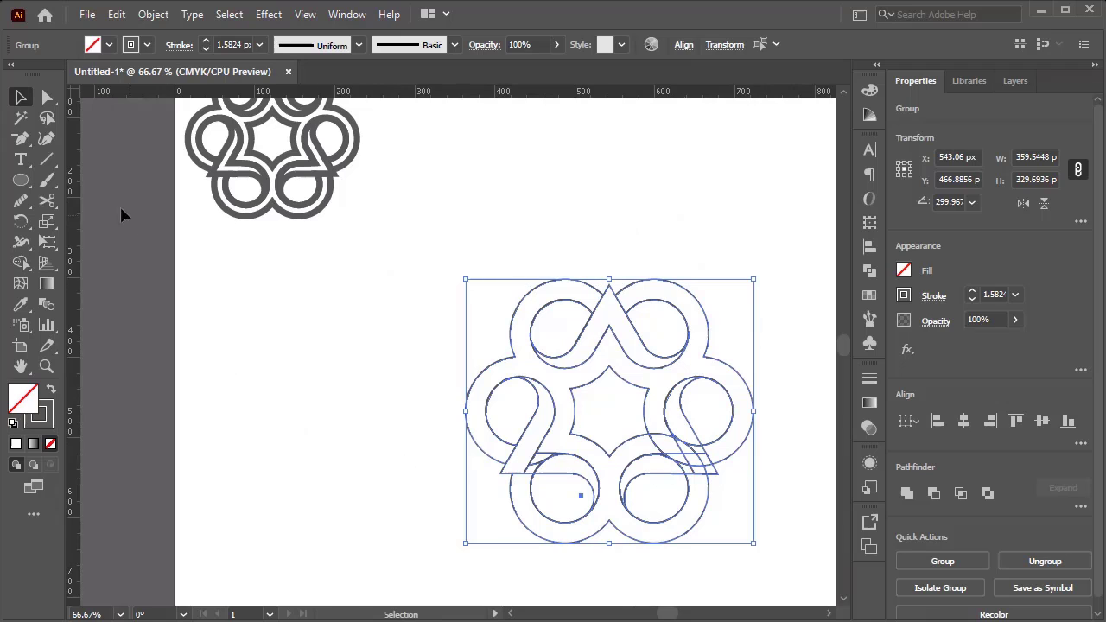
click(47, 97)
scroll(544, 509, up, 6)
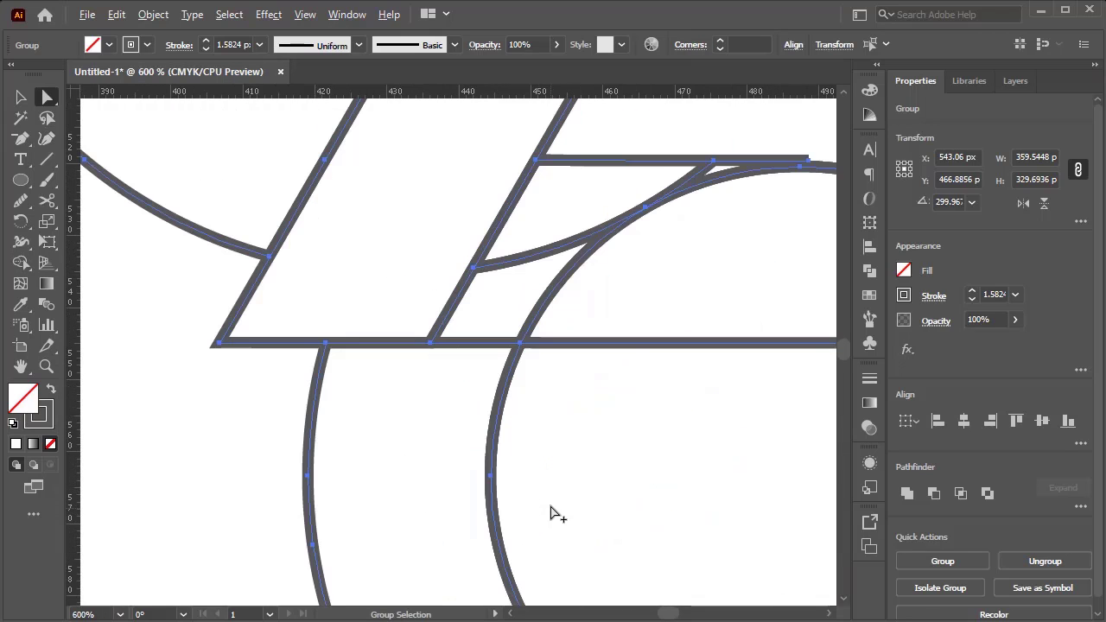
scroll(683, 369, up, 2)
key(ctrl+y)
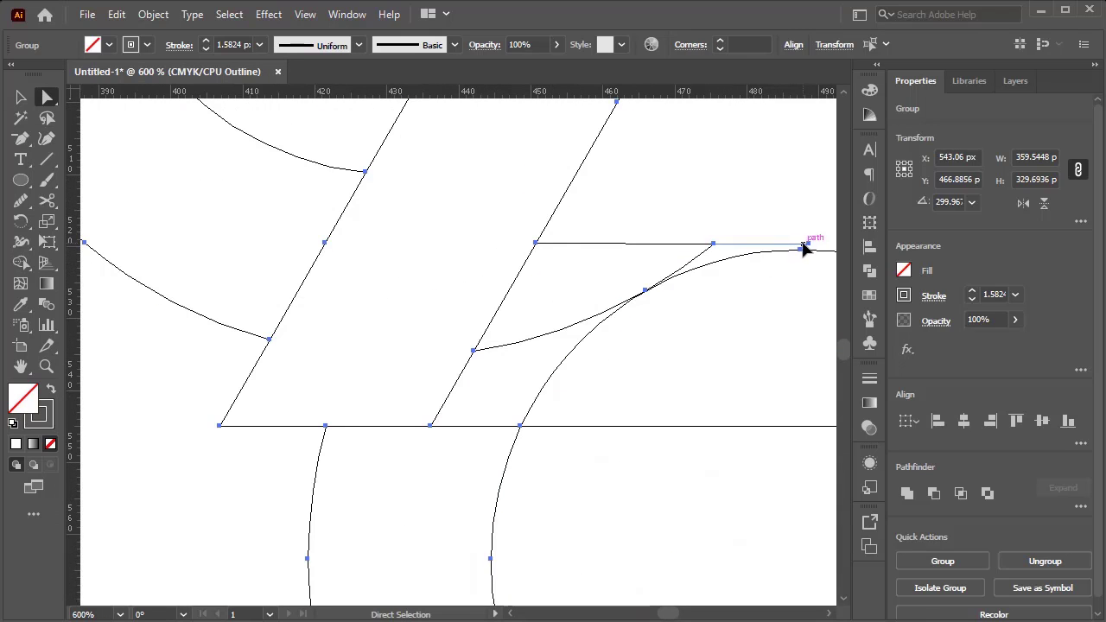
click(809, 245)
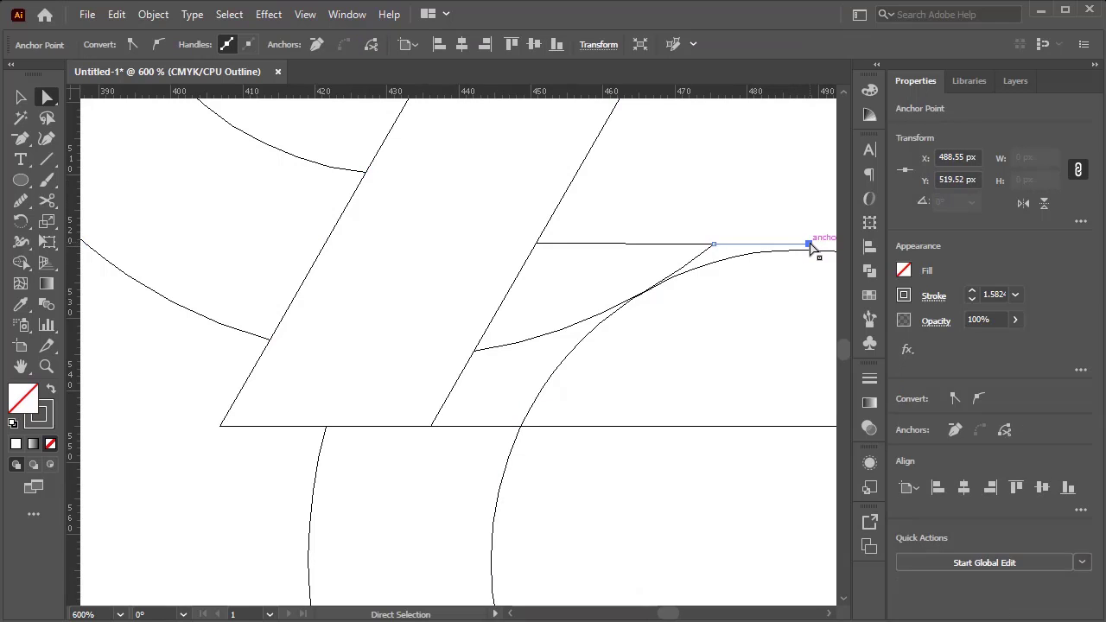
drag(810, 248, 814, 253)
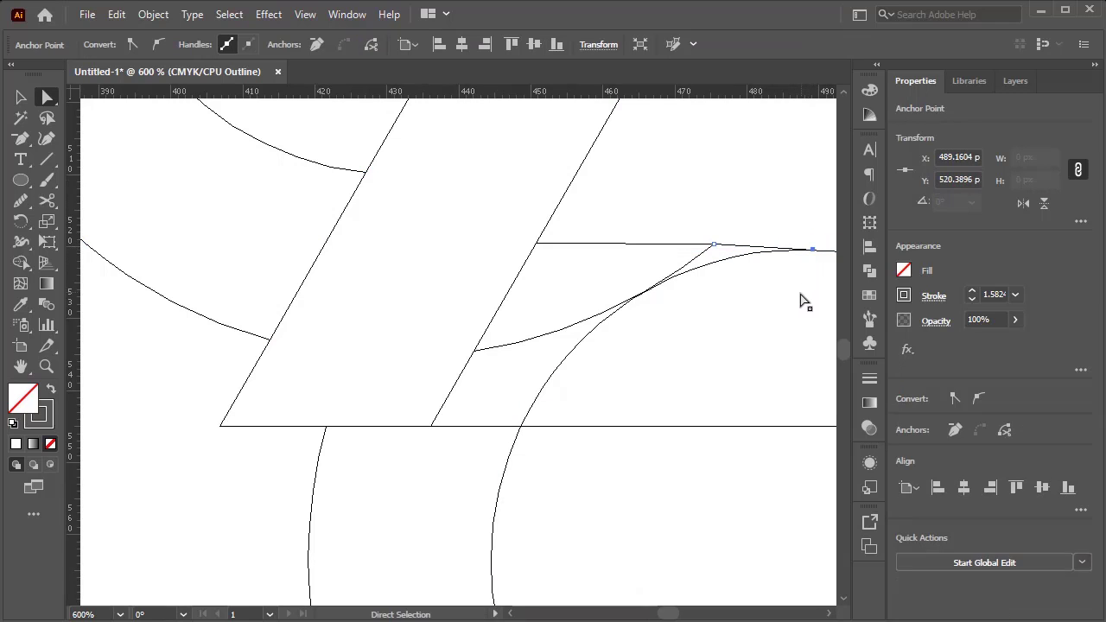
- Extend the other end of that short line segment to its junction with the diagonal band
drag(800, 301, 492, 380)
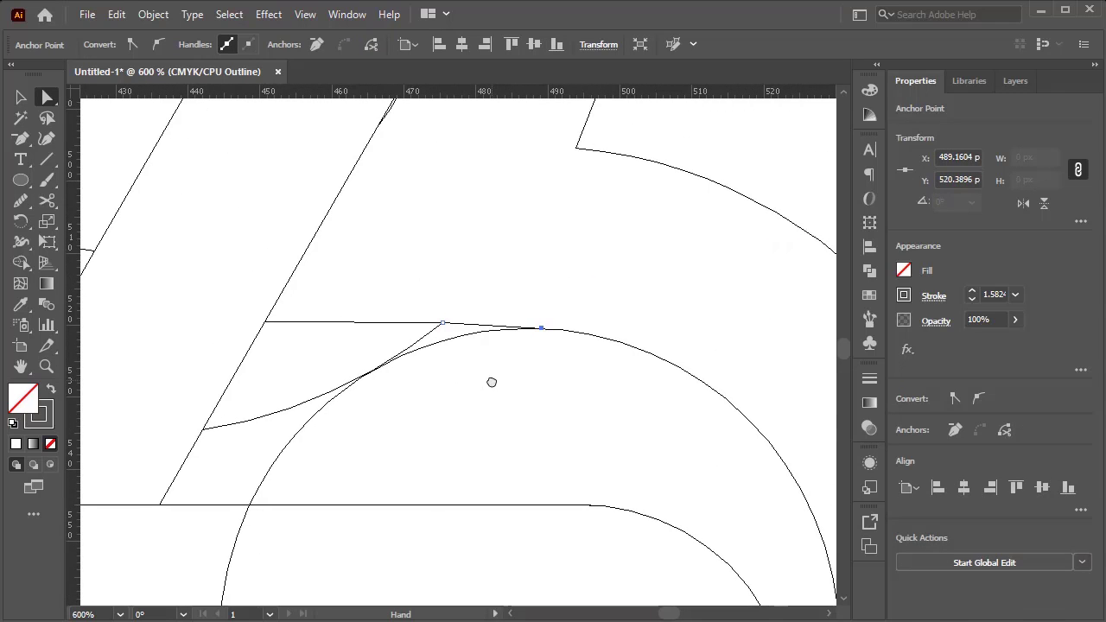
click(442, 324)
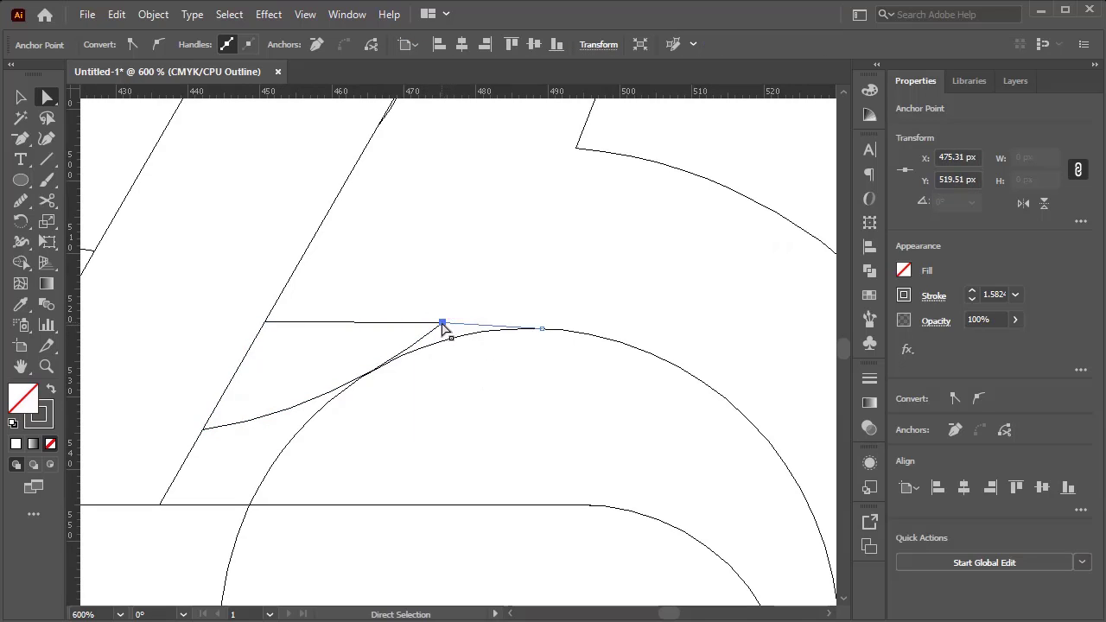
drag(442, 323, 263, 323)
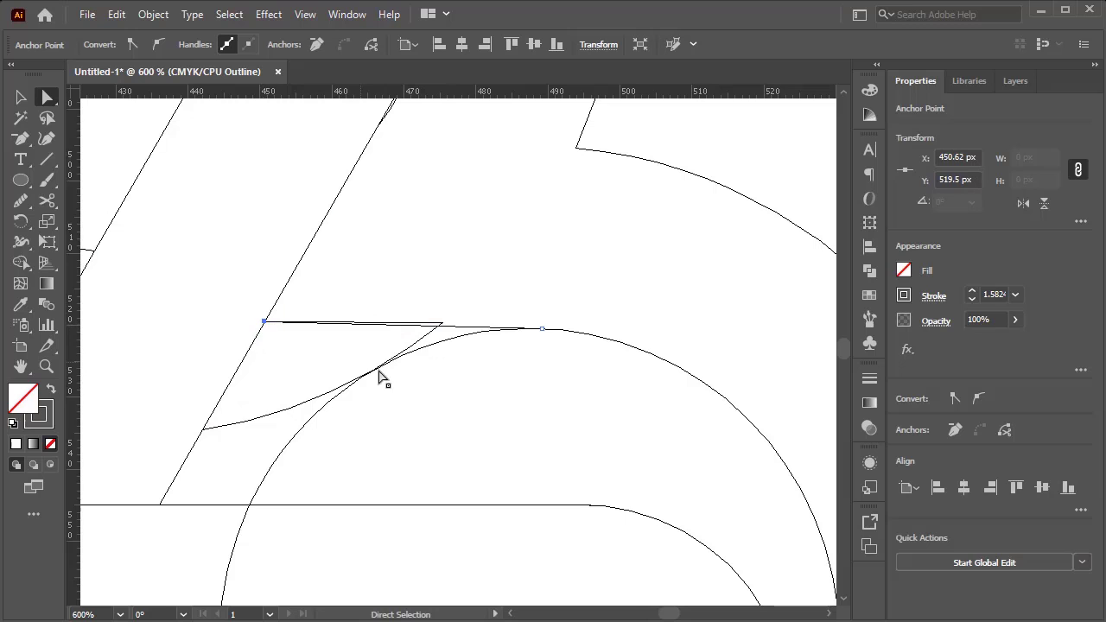
- Pull the corner anchor of the small triangular region beside the lower-left crossing down onto the extended line
click(443, 323)
drag(443, 324, 437, 328)
scroll(400, 351, up, 5)
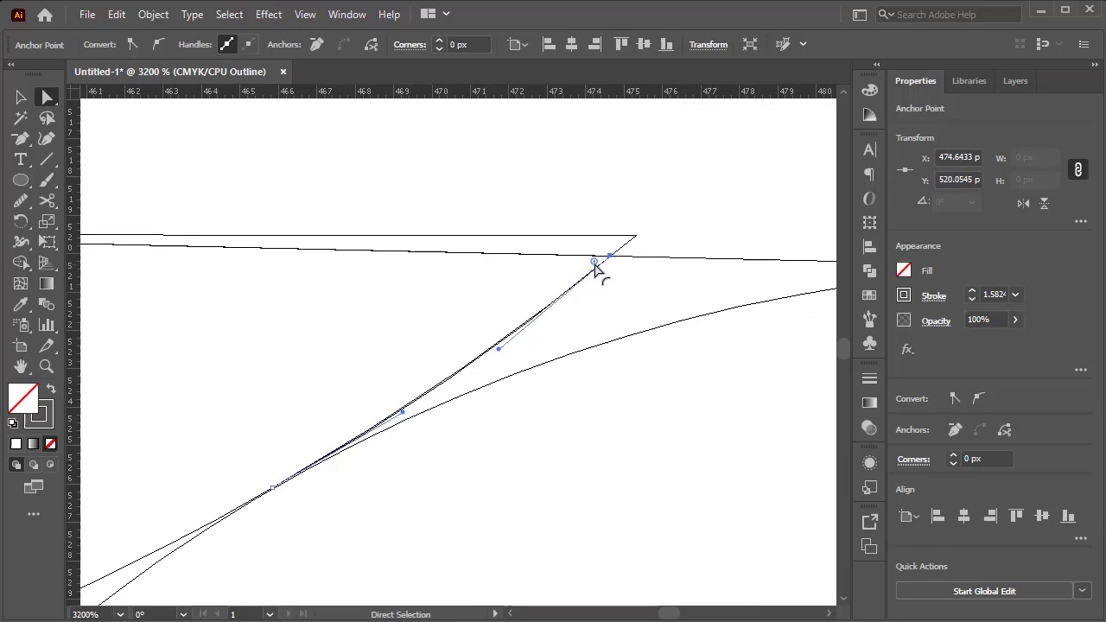
mouse_move(613, 258)
mouse_down()
mouse_move(635, 251)
mouse_move(633, 232)
mouse_move(612, 263)
mouse_move(637, 248)
mouse_move(596, 258)
mouse_up()
click(635, 238)
scroll(610, 291, down, 8)
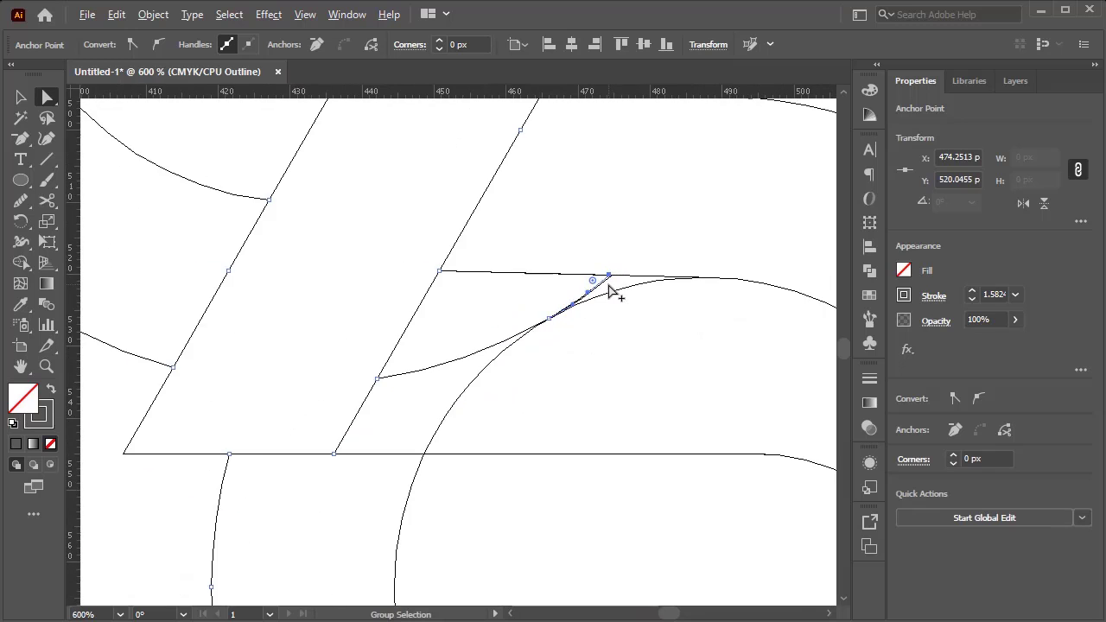
- Snap the end of the lower-left loop's inner curve onto the surrounding circle and remove the leftover end segment
drag(692, 266, 333, 253)
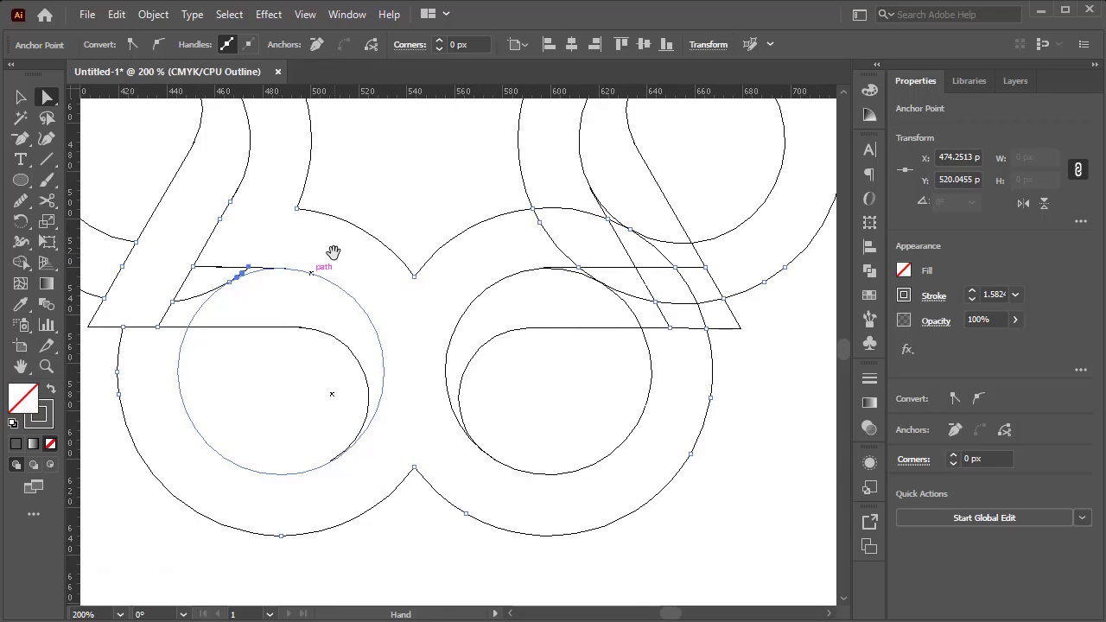
scroll(333, 456, up, 5)
click(309, 478)
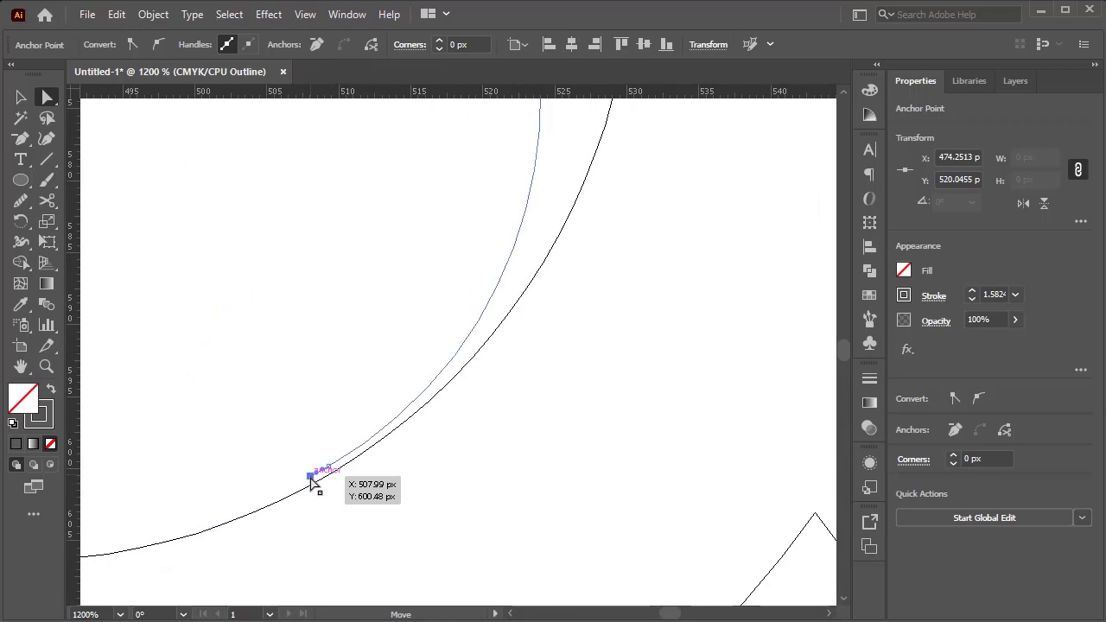
scroll(305, 483, up, 3)
drag(315, 469, 322, 486)
key(ctrl+z)
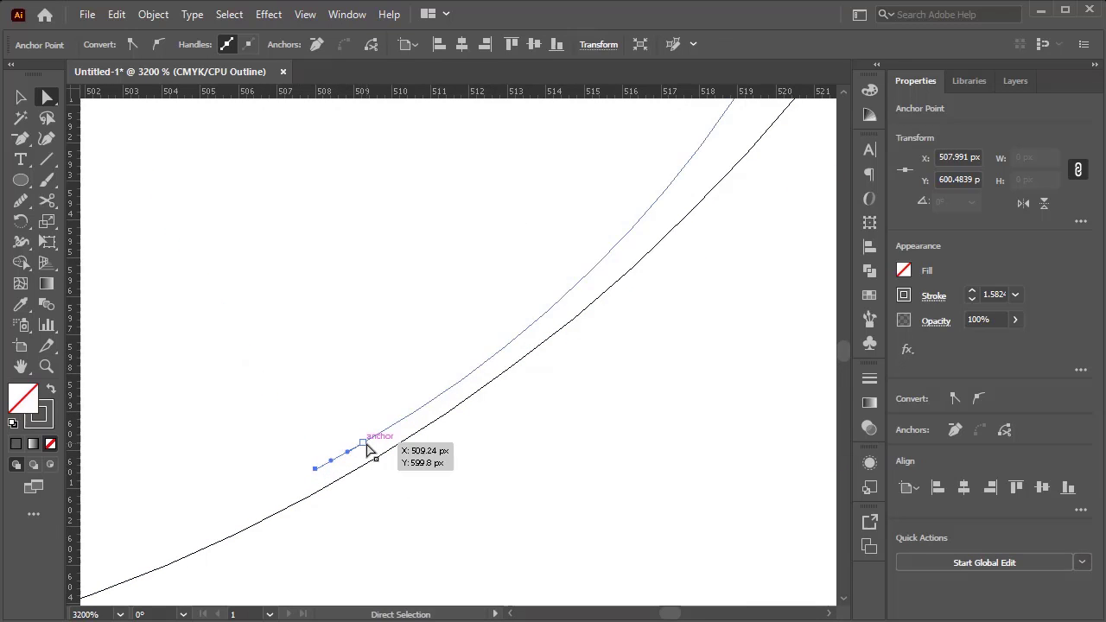
drag(366, 450, 316, 471)
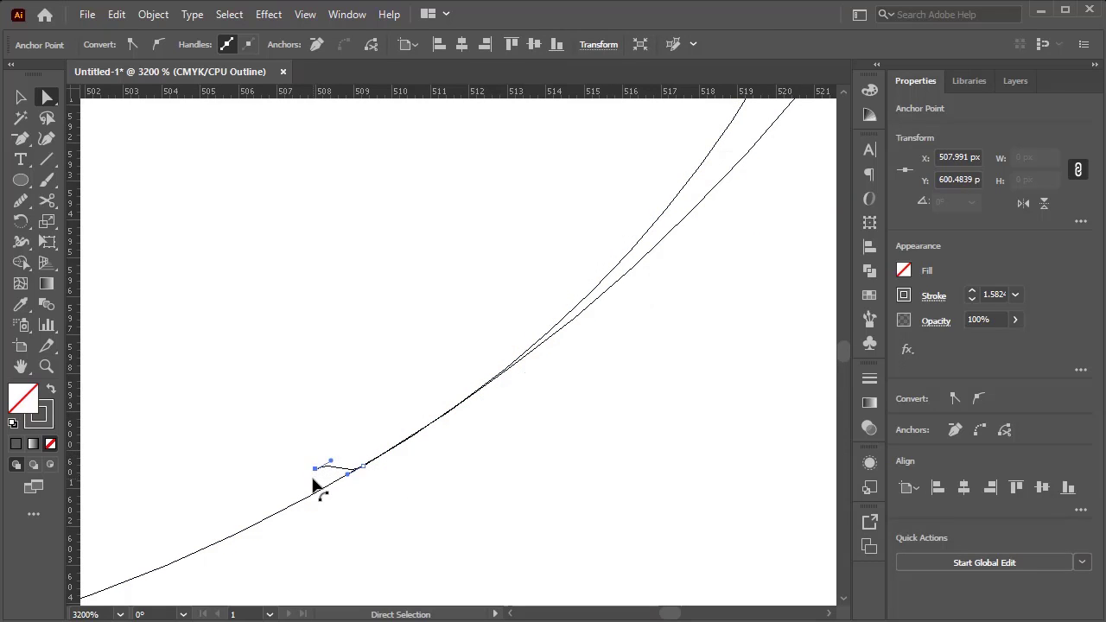
click(318, 484)
- Move the horizontal line's loose end anchor onto the top of the lower-right inner circle
scroll(424, 492, down, 6)
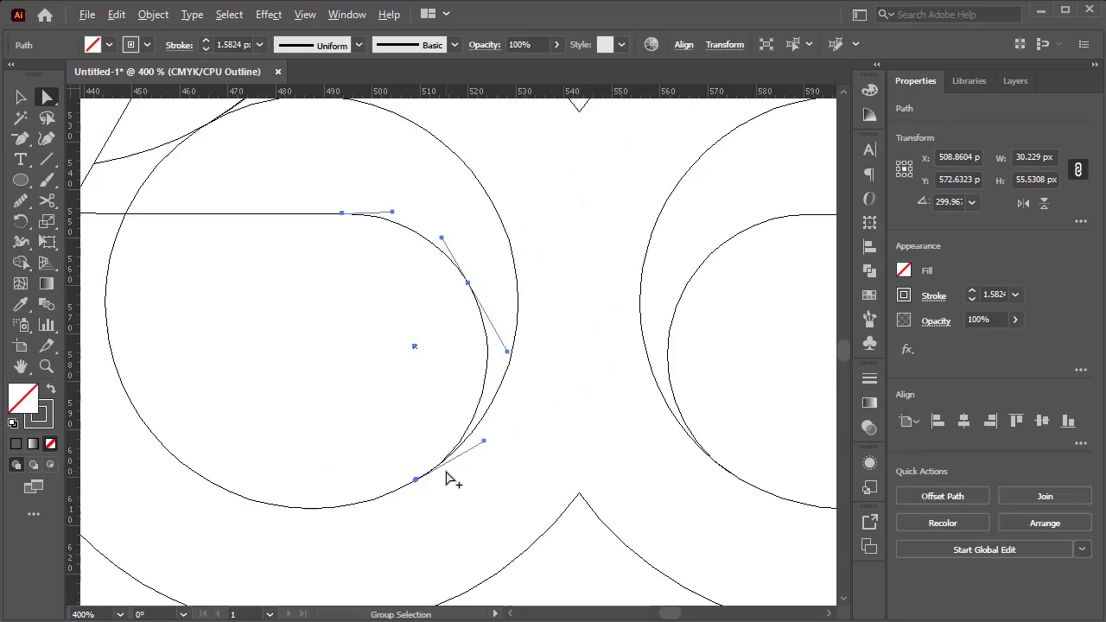
scroll(450, 480, down, 1)
scroll(769, 423, up, 4)
scroll(432, 254, up, 4)
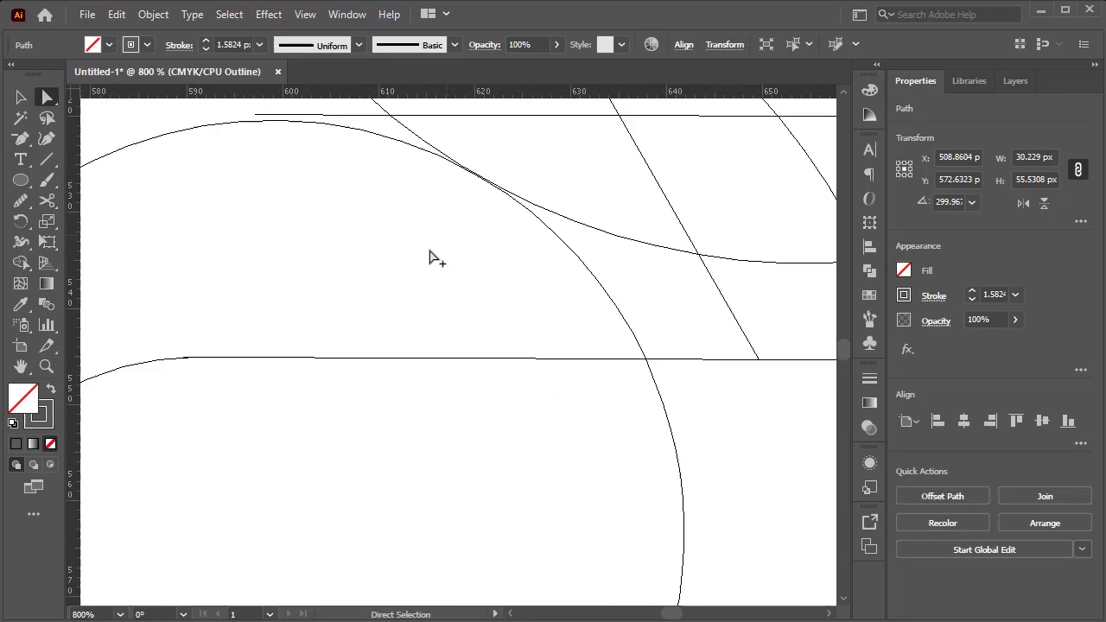
scroll(237, 256, up, 1)
scroll(216, 292, up, 1)
drag(346, 216, 338, 237)
drag(575, 291, 86, 381)
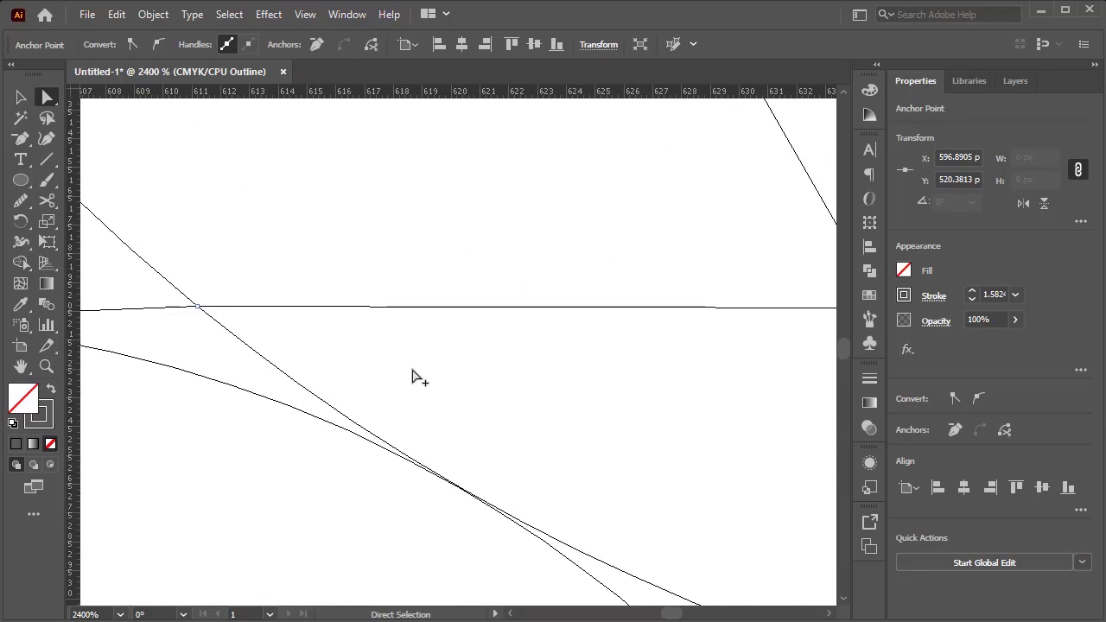
scroll(412, 375, down, 2)
drag(654, 360, 486, 479)
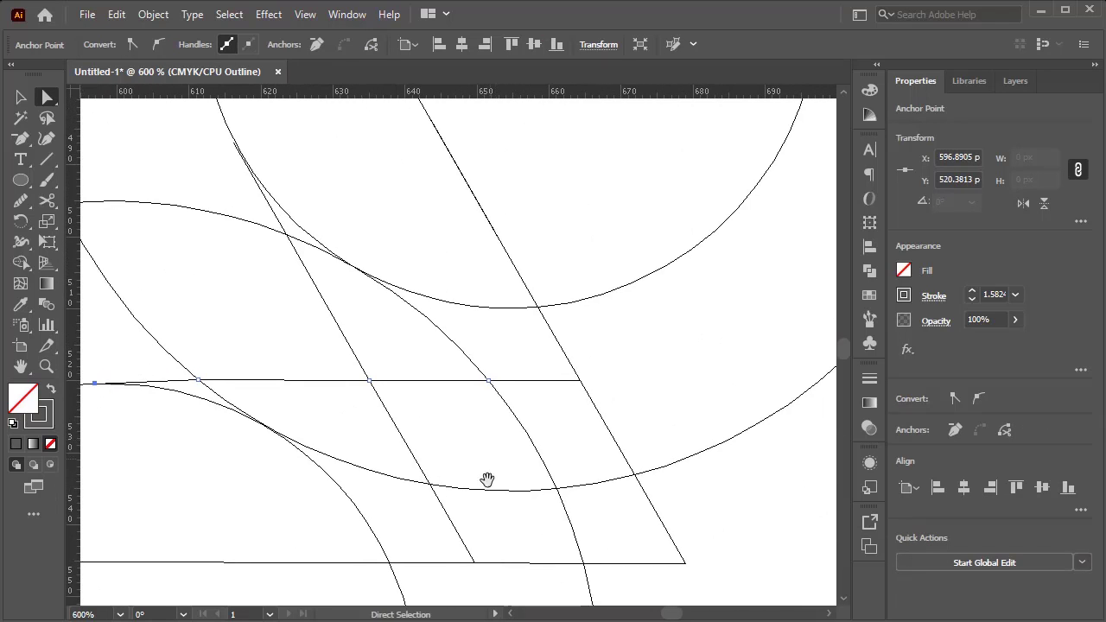
scroll(506, 560, up, 1)
scroll(561, 407, down, 6)
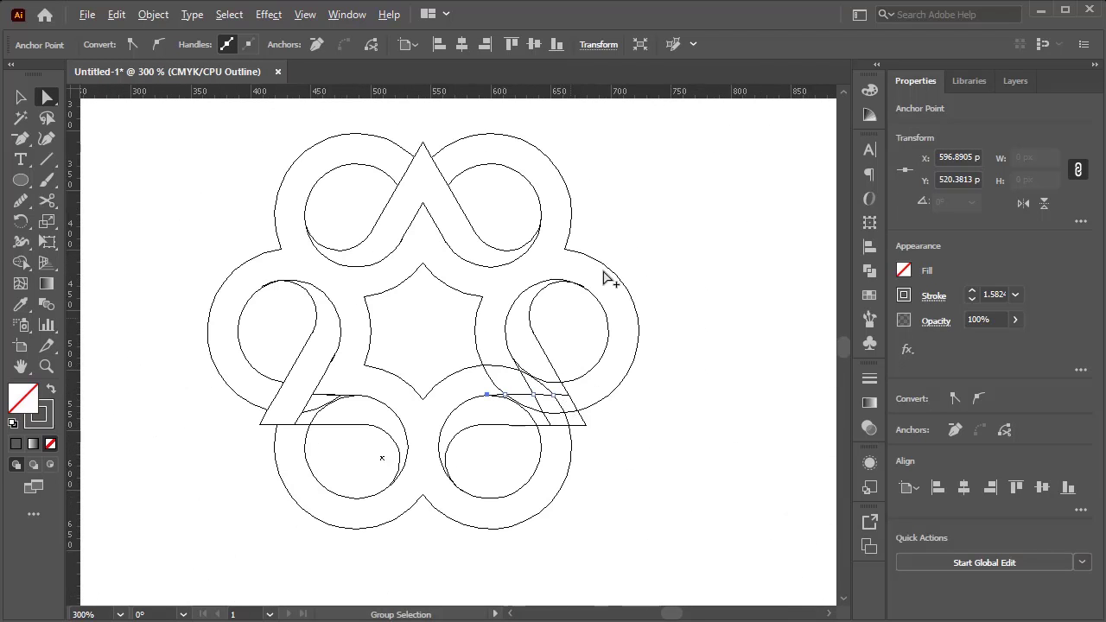
- Delete the overshooting end of the right loop's inner curve beyond its crossing with the circle
scroll(604, 273, up, 5)
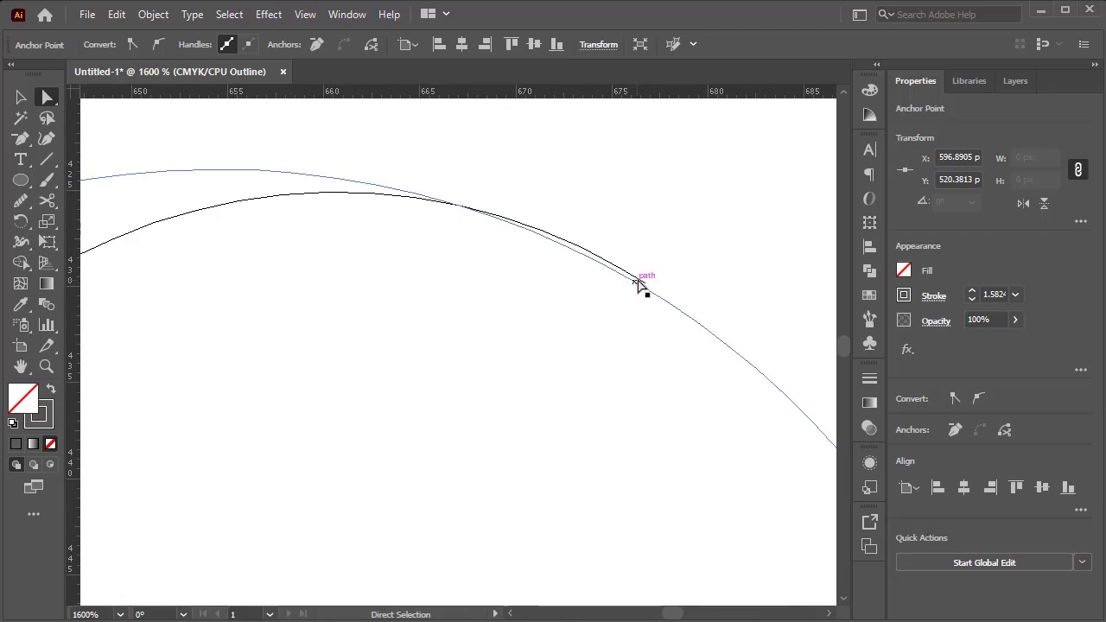
click(644, 285)
drag(644, 283, 637, 292)
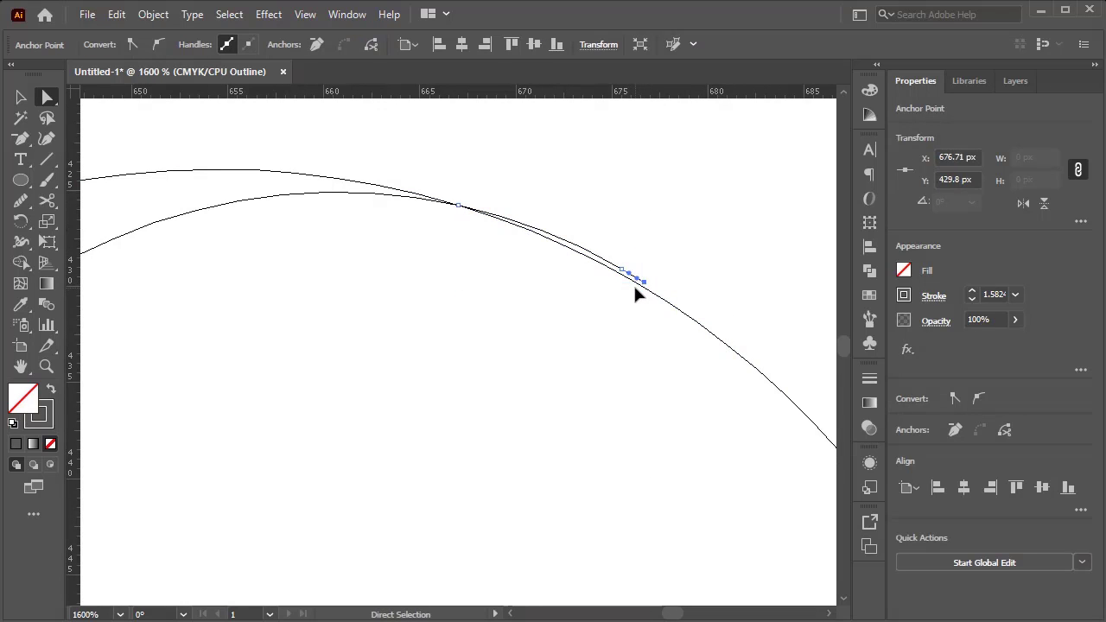
click(628, 273)
key(Delete)
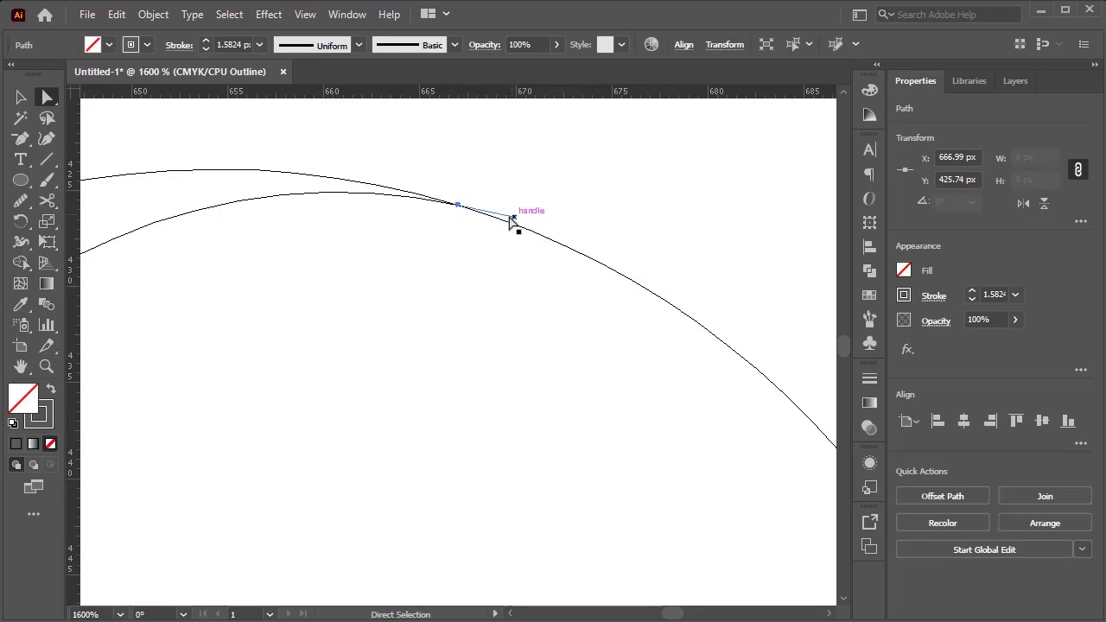
click(514, 234)
scroll(514, 234, down, 6)
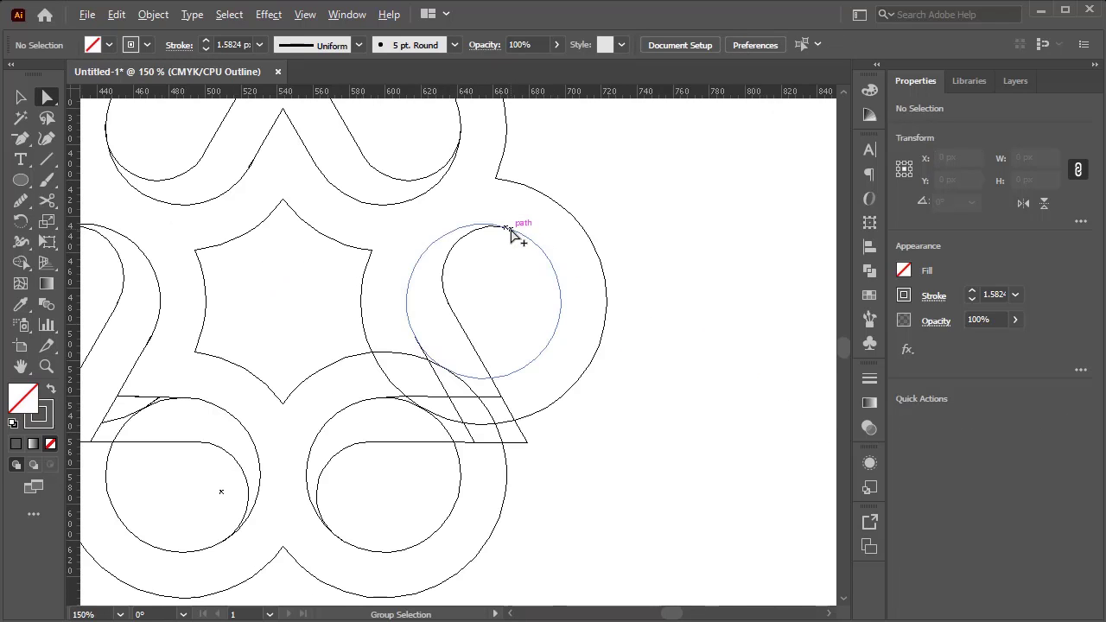
scroll(283, 254, down, 2)
scroll(400, 286, up, 4)
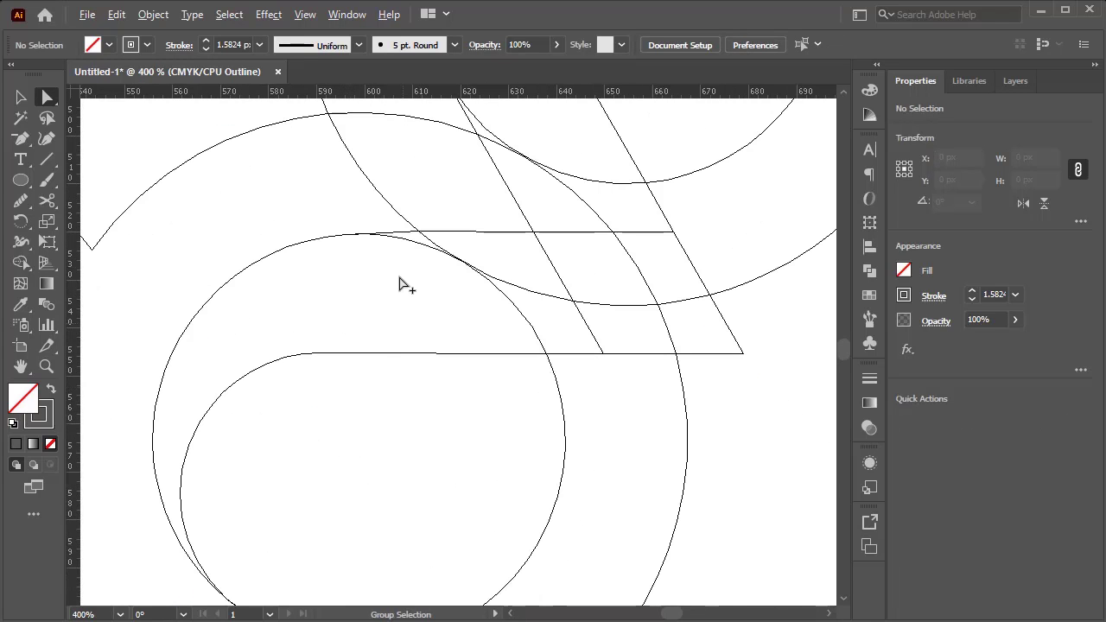
- Examine the joints where the inner curves of the two lower loops meet the horizontal lines
scroll(365, 229, up, 5)
scroll(383, 259, down, 5)
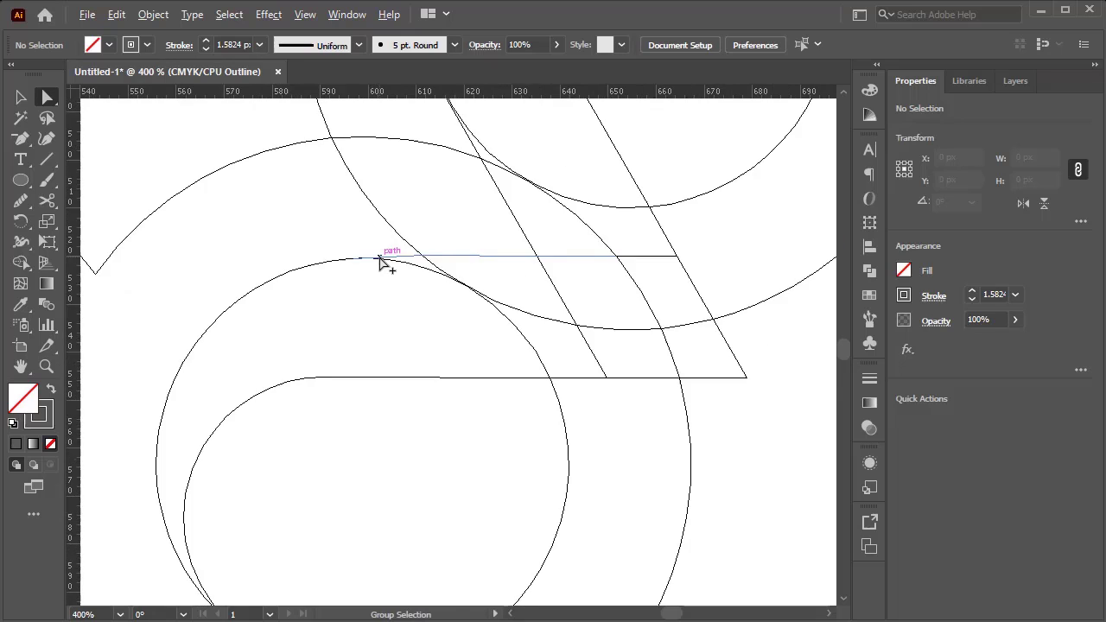
scroll(382, 259, down, 4)
scroll(271, 242, left, 5)
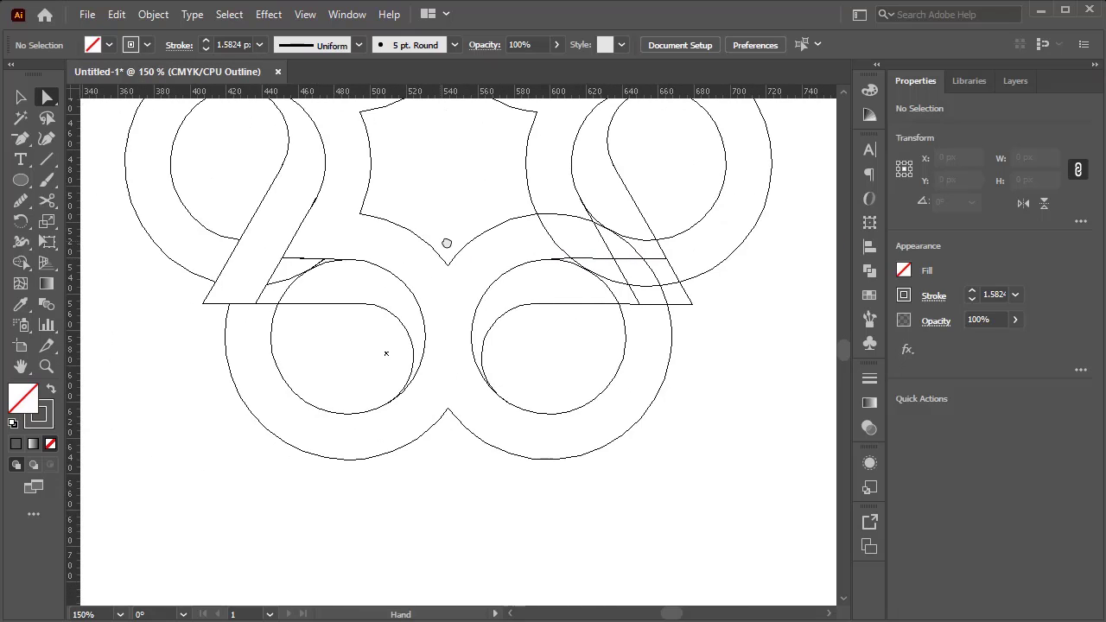
scroll(337, 263, up, 6)
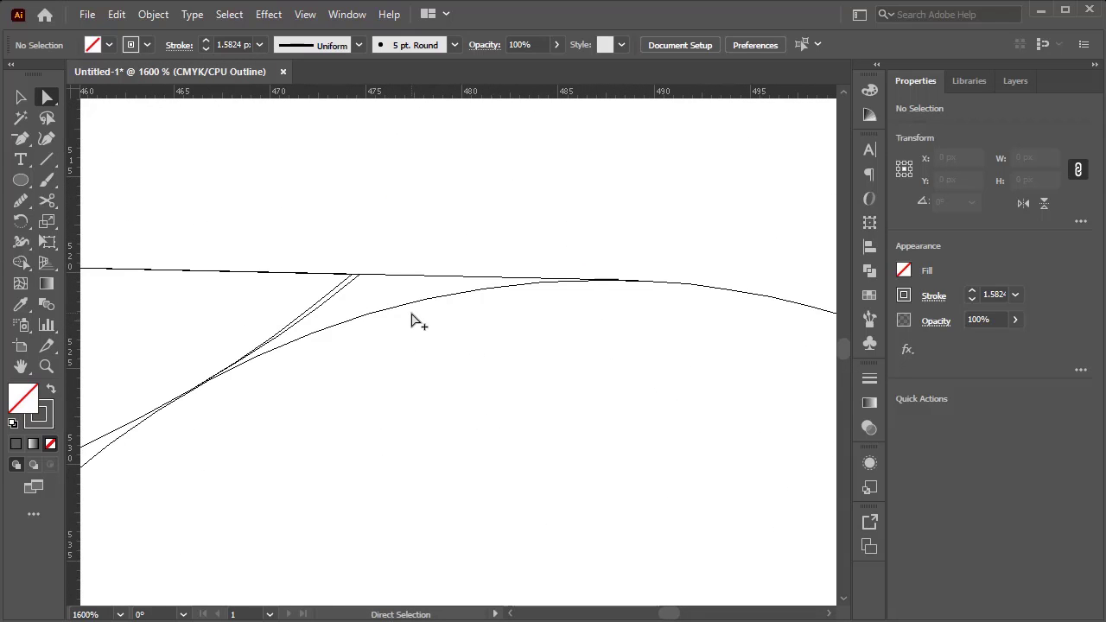
scroll(413, 321, down, 3)
scroll(413, 321, down, 2)
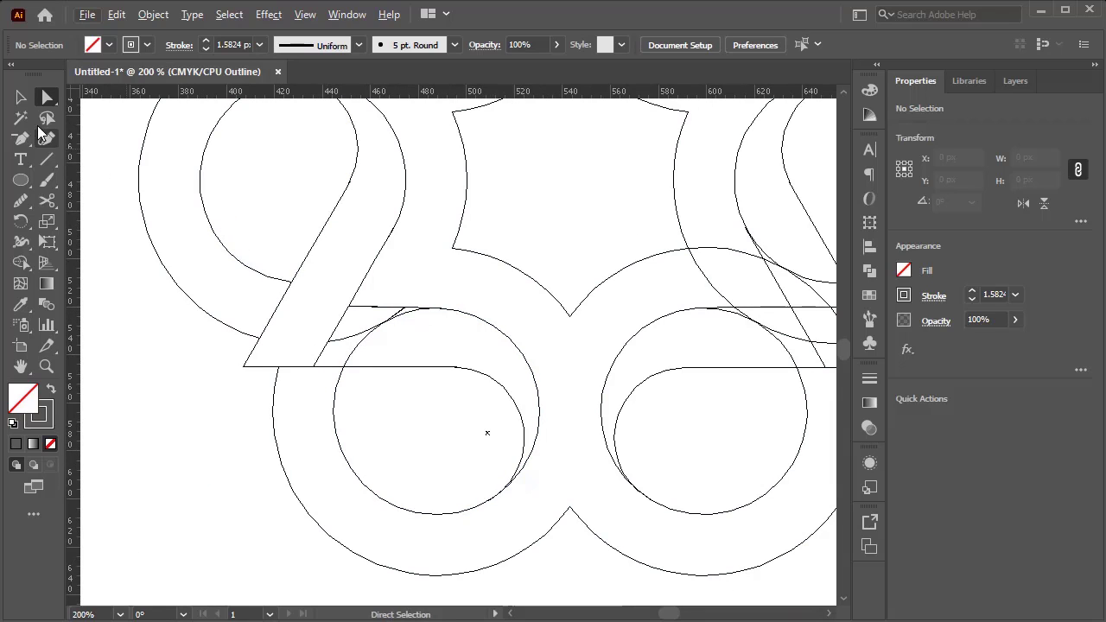
- Select the whole artwork in preview view and merge the split regions of the lower-left band with Shape Builder
key(v)
scroll(363, 268, down, 2)
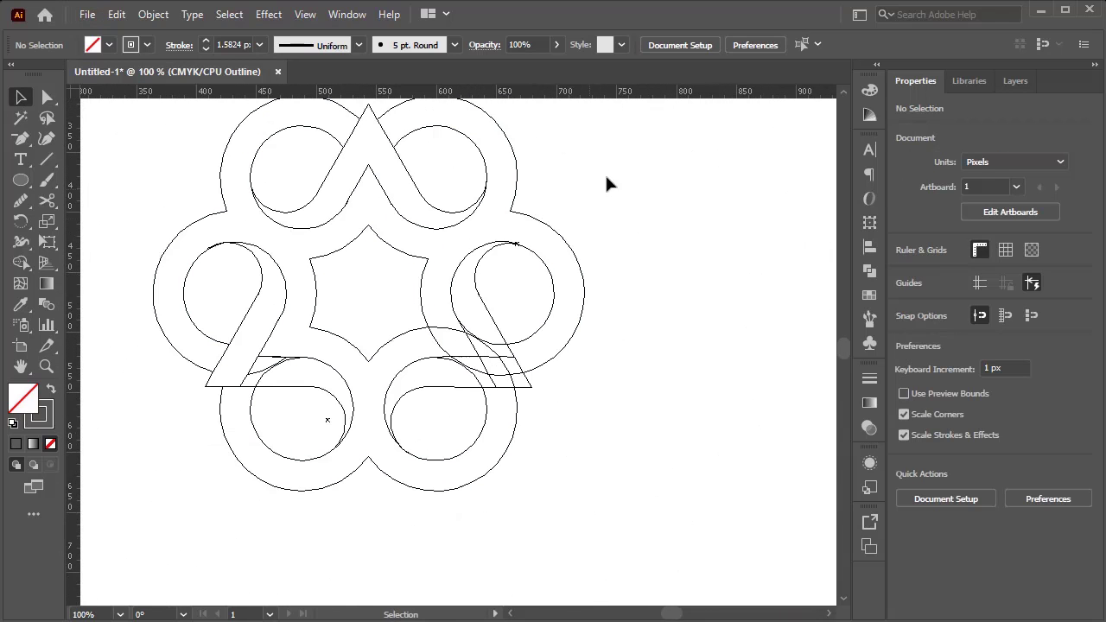
drag(605, 183, 186, 484)
key(ctrl+y)
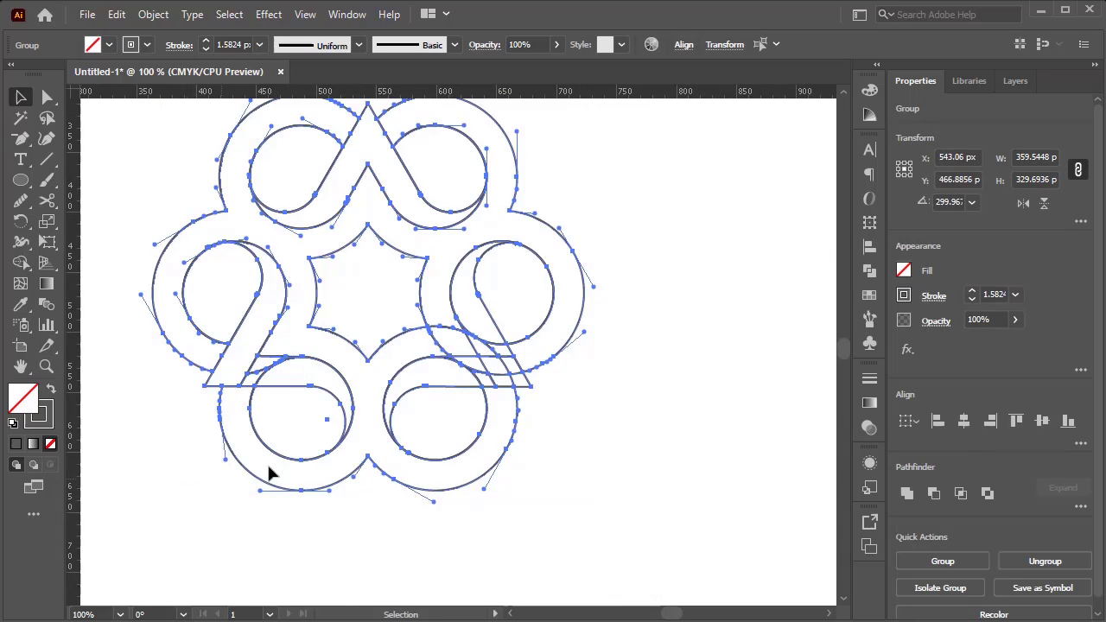
click(21, 262)
mouse_move(277, 375)
mouse_down()
mouse_move(247, 366)
mouse_move(306, 388)
mouse_move(340, 375)
mouse_up()
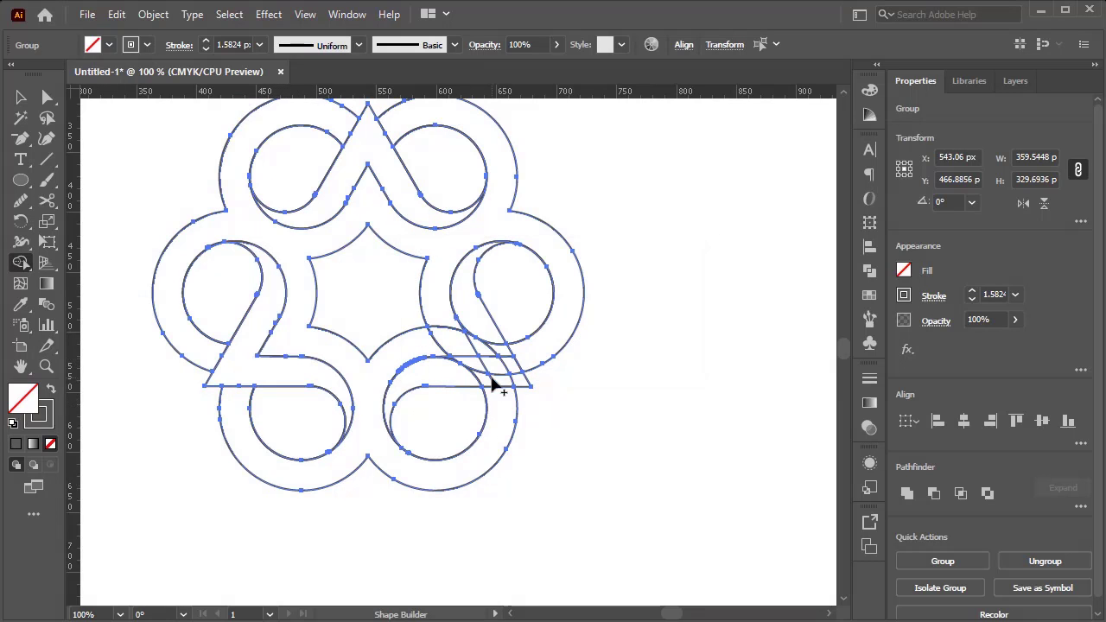
- Merge the overlapping regions of the lower-right band with Shape Builder and undo the last merge
scroll(501, 380, up, 3)
drag(505, 380, 568, 456)
key(ctrl+z)
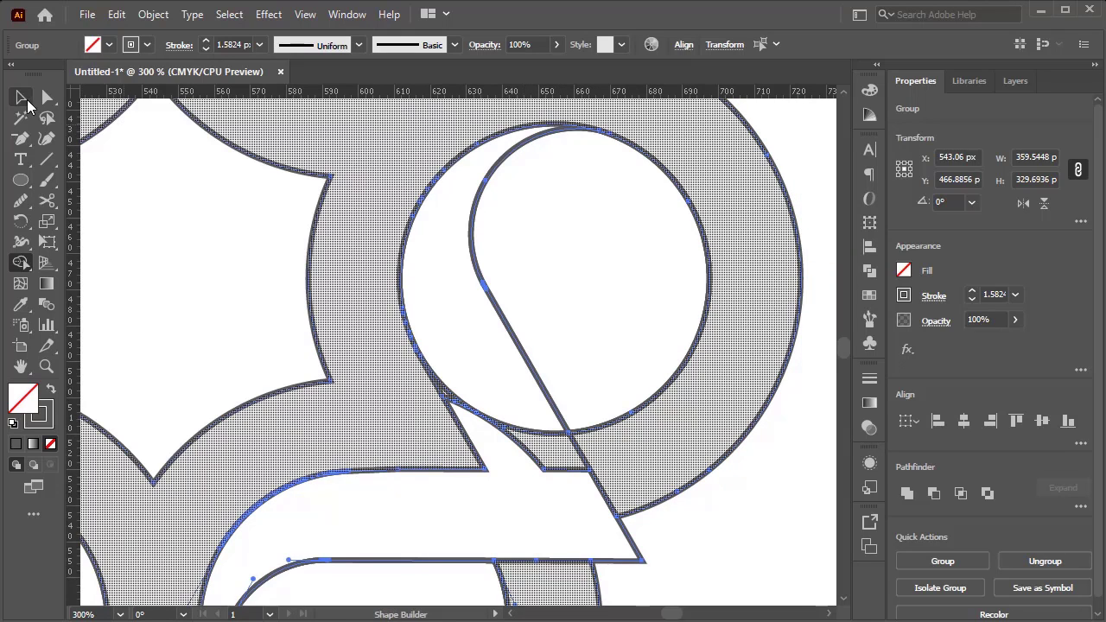
- In outline view, shift the end anchor of the right loop's inner curve slightly back onto the circle
click(21, 99)
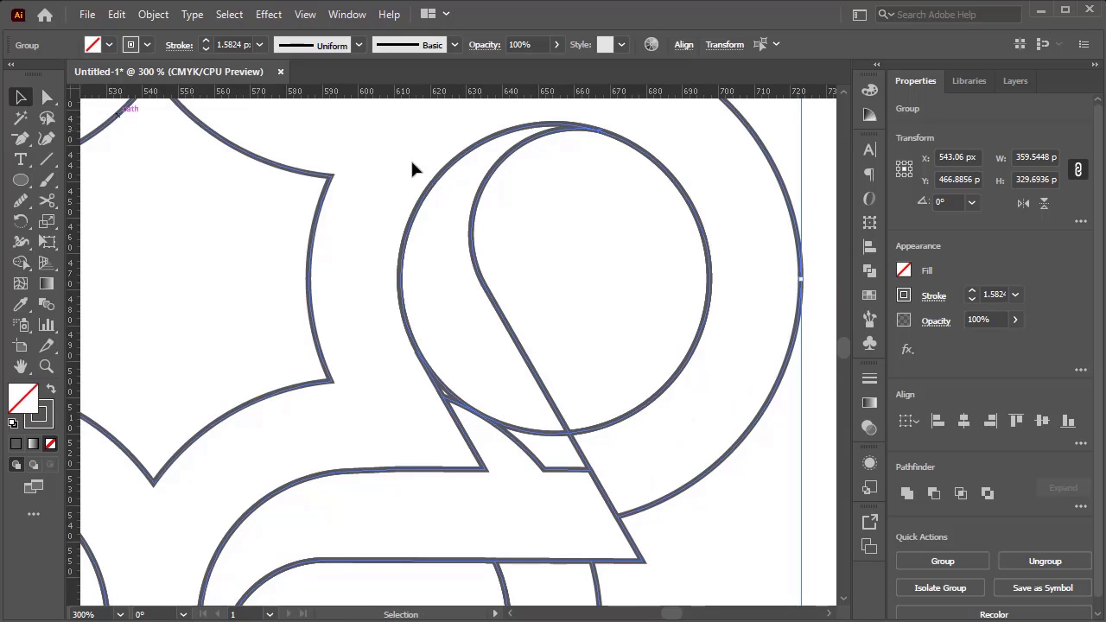
click(49, 99)
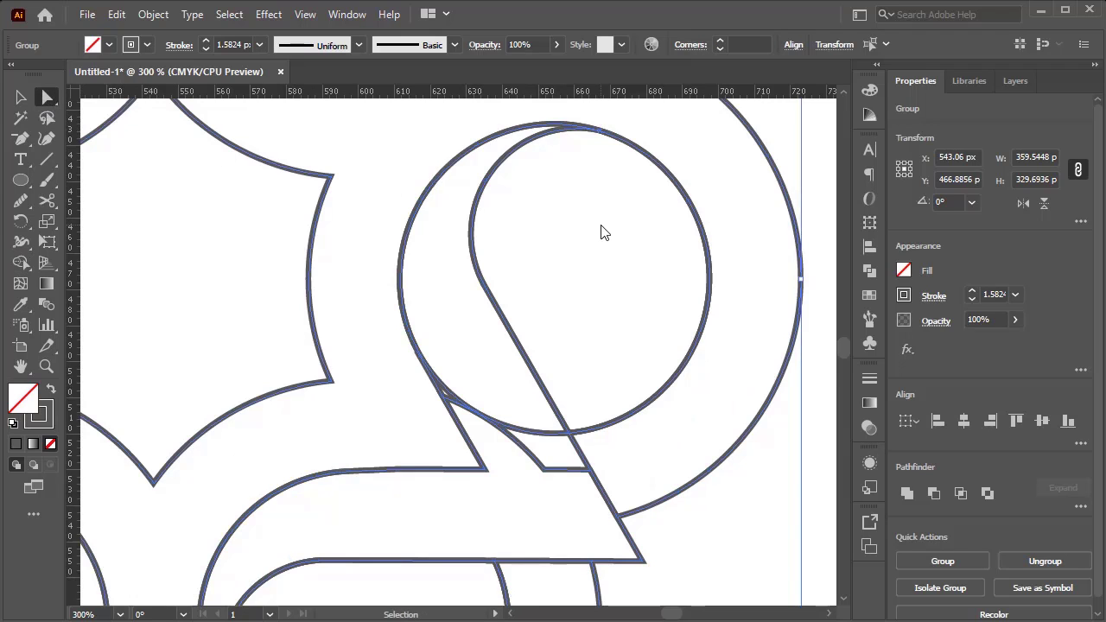
key(ctrl+y)
scroll(604, 136, up, 4)
scroll(605, 139, up, 4)
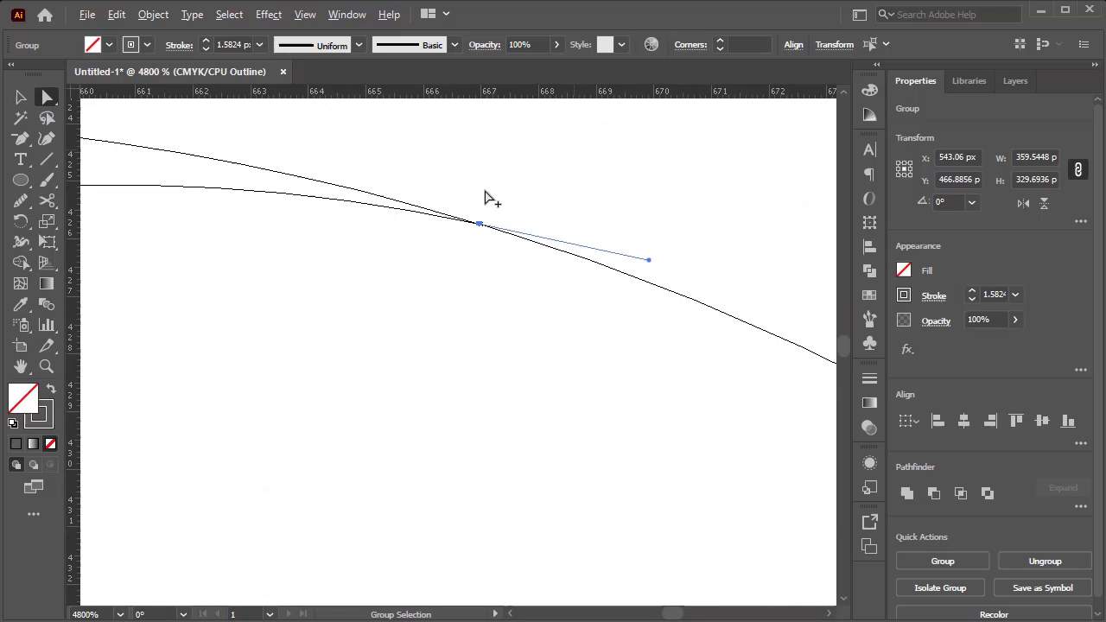
scroll(480, 216, up, 3)
click(552, 431)
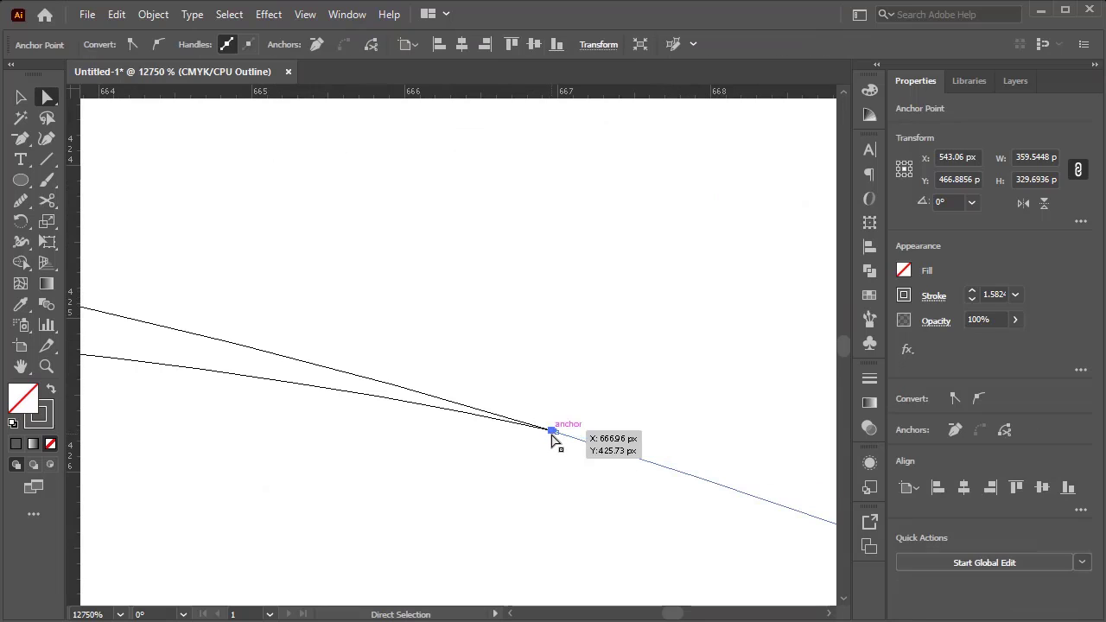
drag(553, 431, 542, 431)
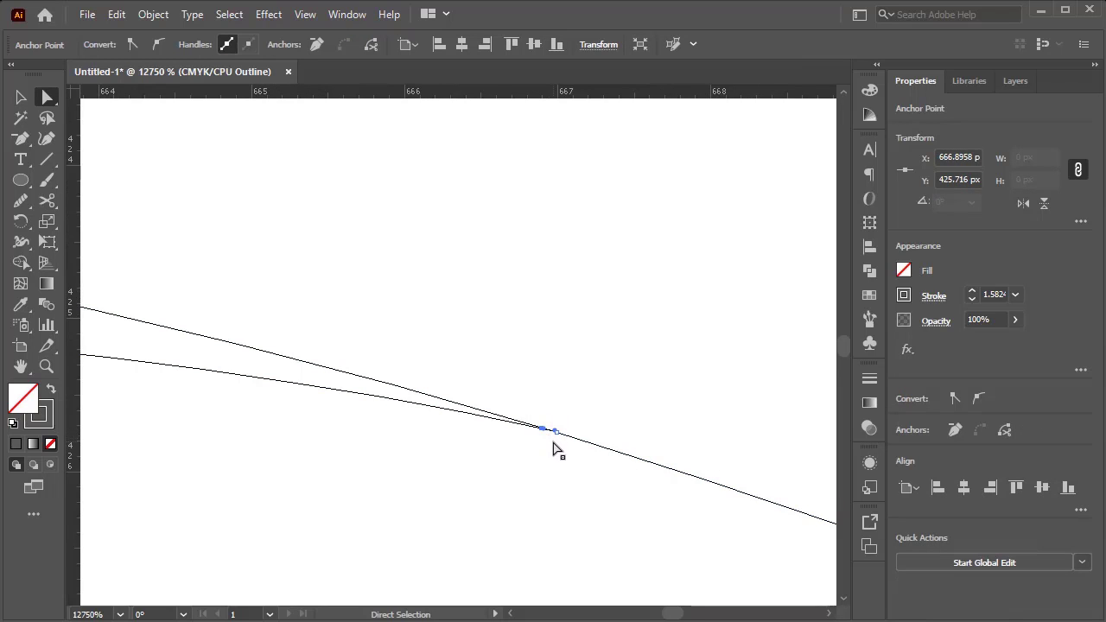
scroll(541, 437, down, 8)
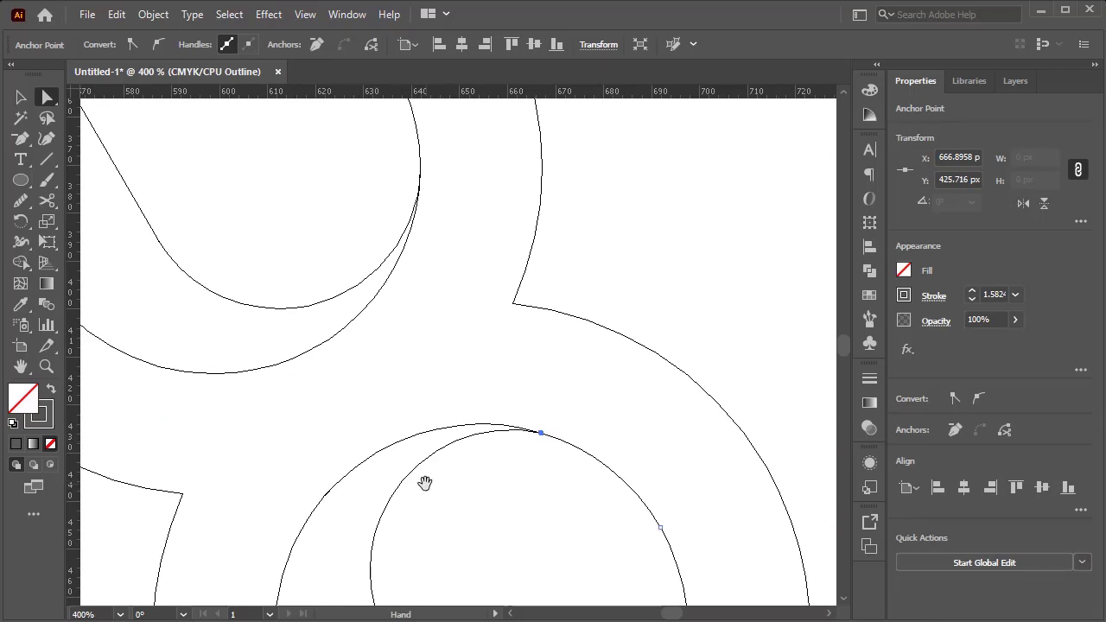
- Move the loose upper end anchor of the right band's slanted line onto the right loop's inner circle
drag(428, 471, 520, 121)
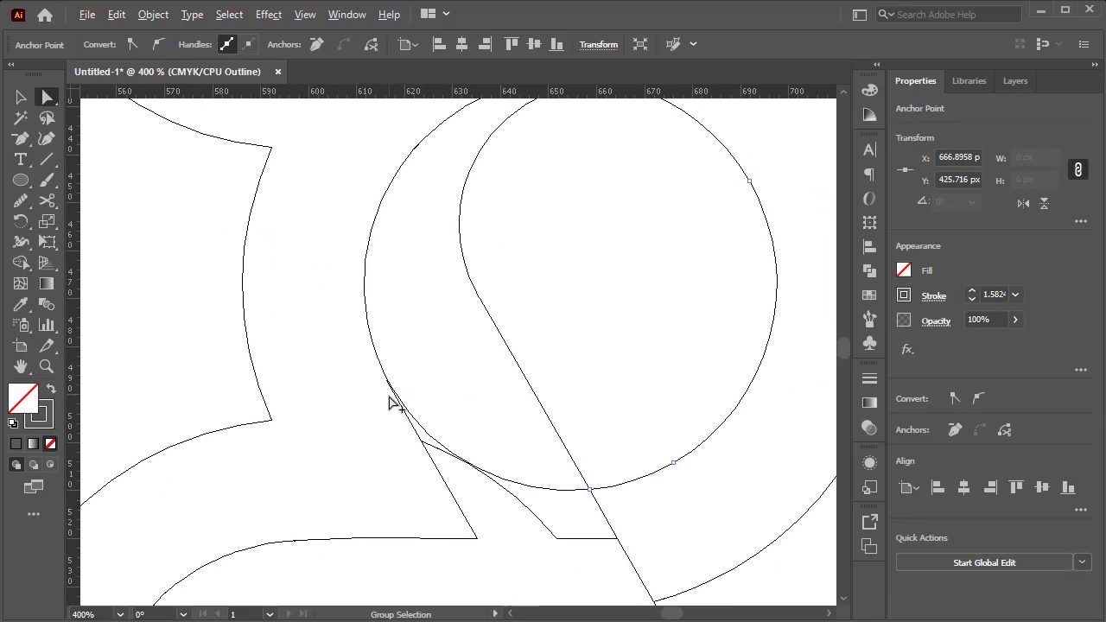
scroll(414, 419, up, 4)
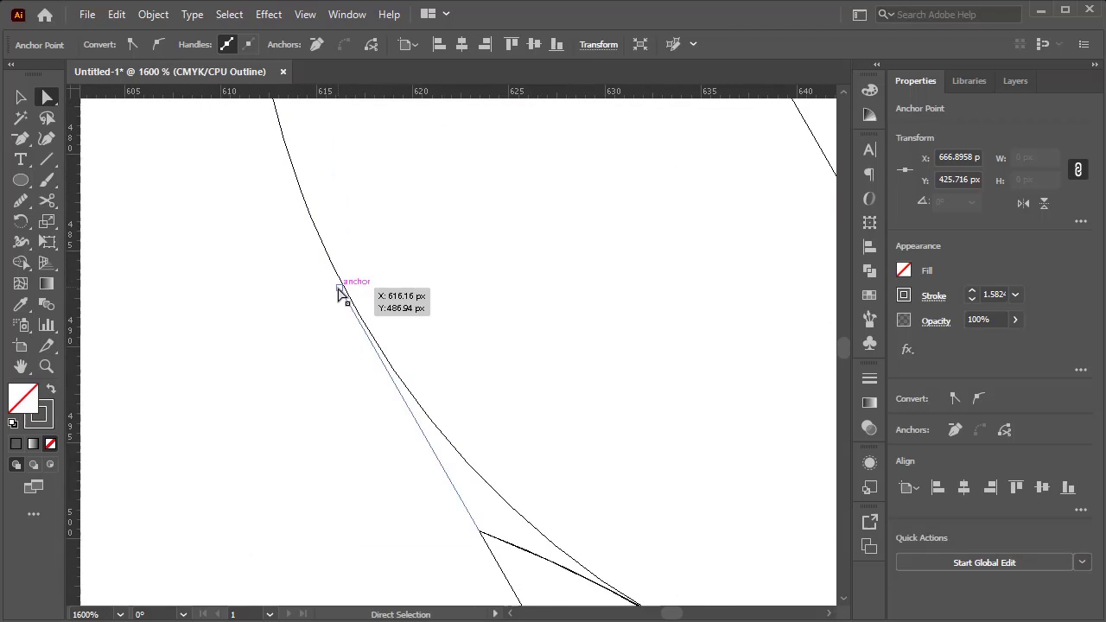
drag(339, 289, 342, 286)
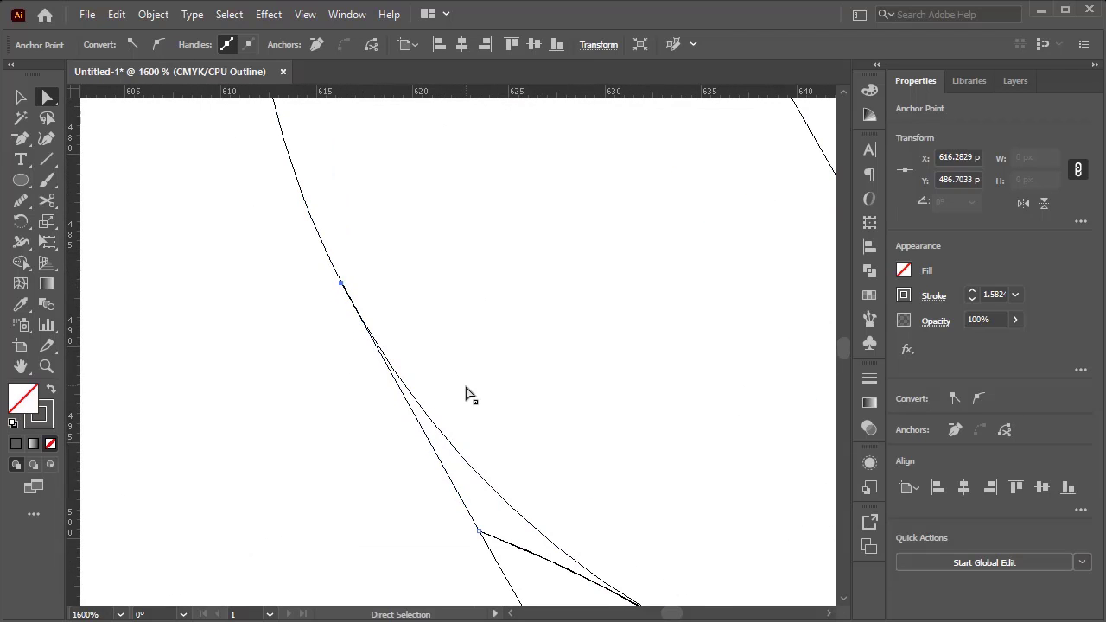
scroll(469, 395, down, 5)
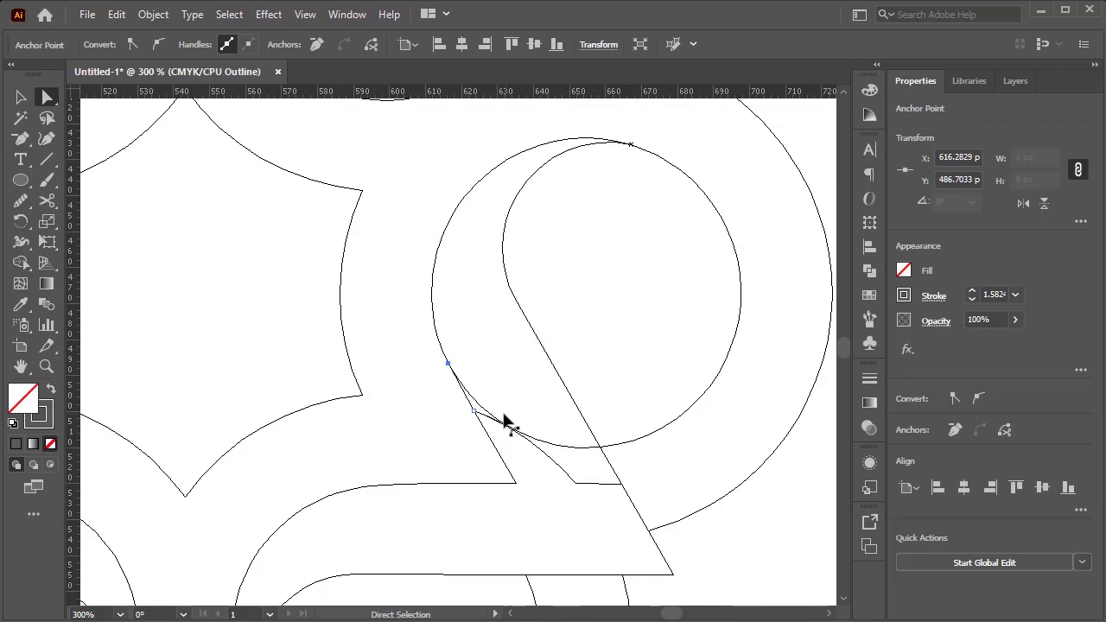
scroll(489, 436, up, 5)
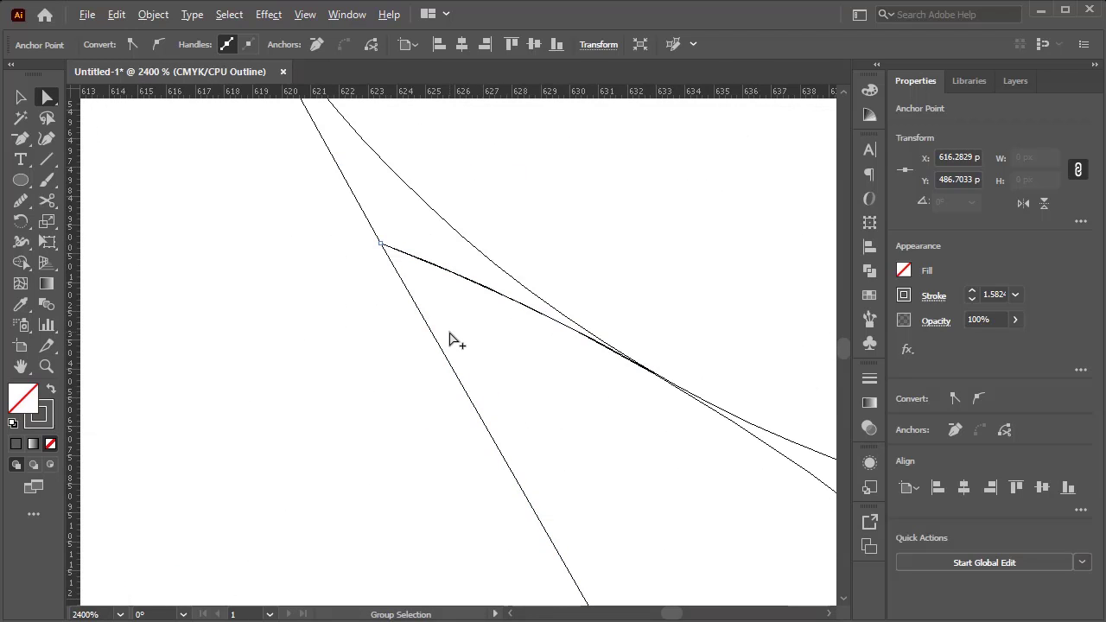
scroll(449, 339, down, 6)
- Reselect the artwork in preview view and merge the right loop's slanted regions into the lower-right band with Shape Builder
key(v)
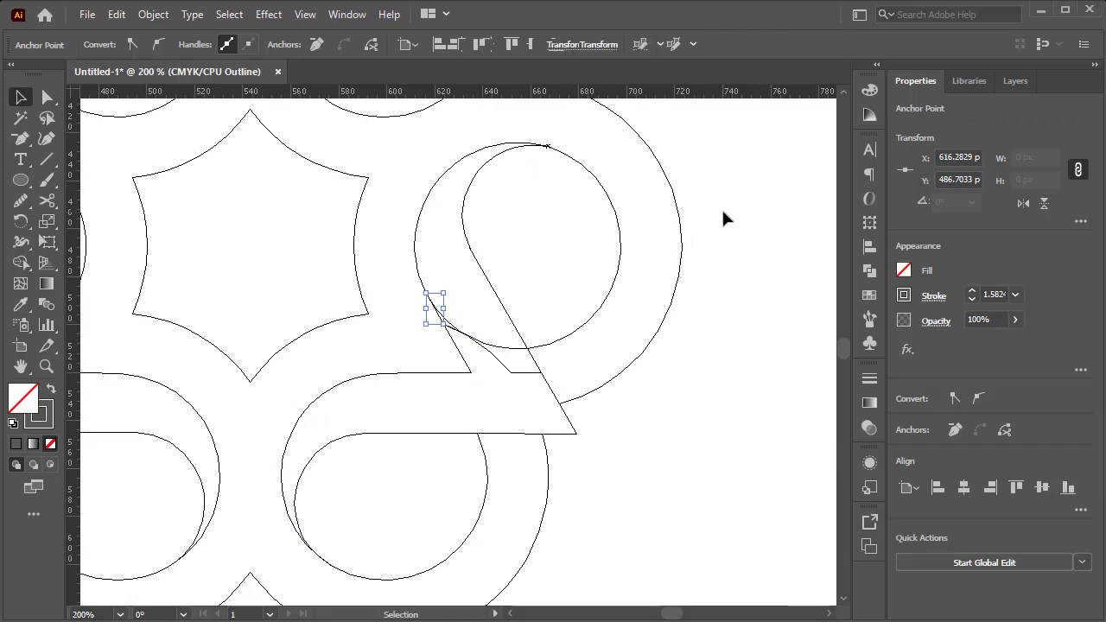
click(724, 217)
click(301, 496)
key(ctrl+y)
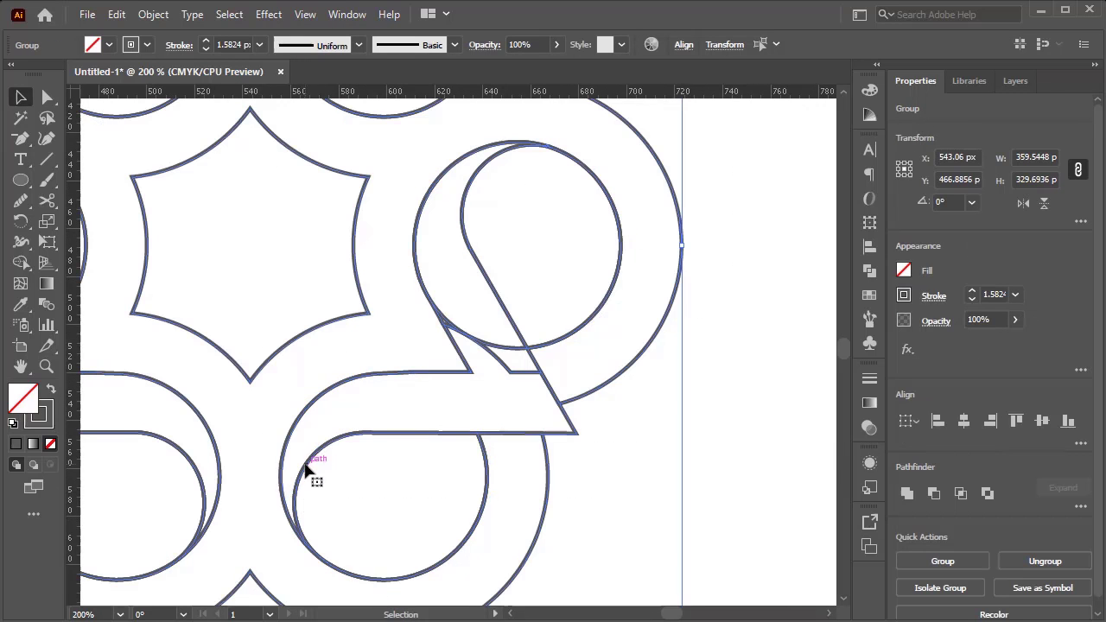
click(23, 262)
mouse_move(445, 251)
mouse_down()
mouse_move(507, 379)
mouse_move(464, 328)
mouse_up()
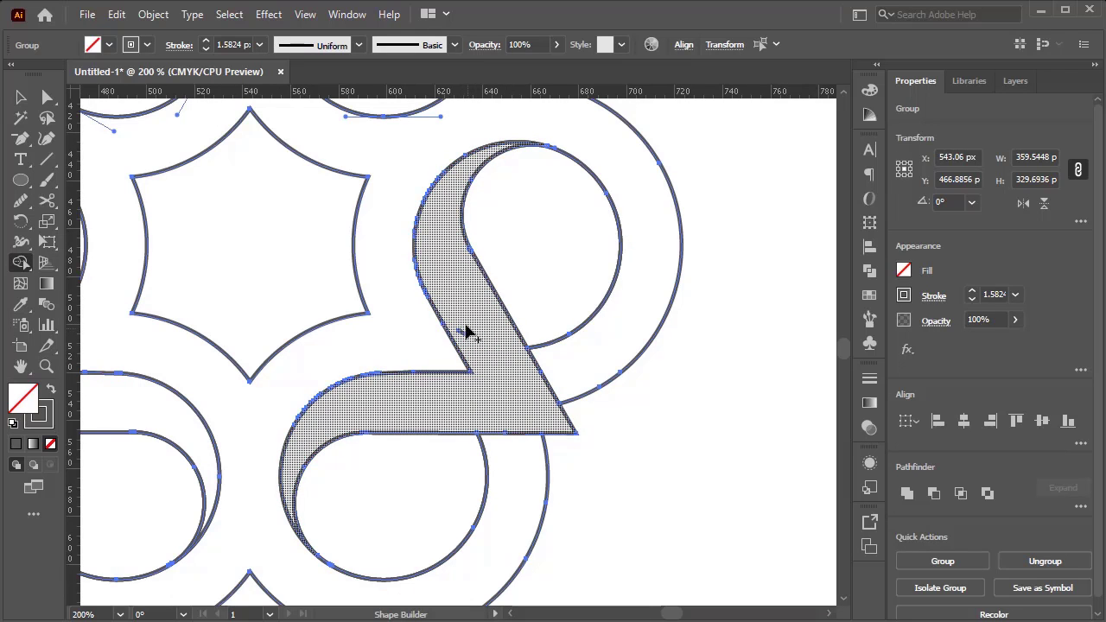
click(462, 338)
- Delete the stray short path segment left inside the right loop's slanted band
click(20, 98)
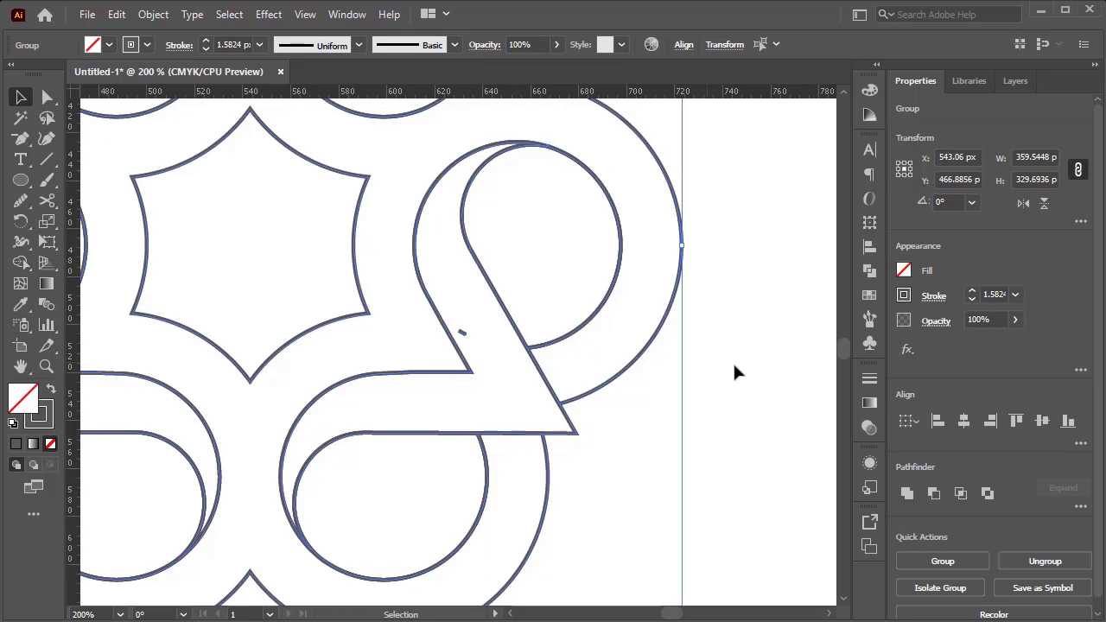
click(733, 370)
click(462, 337)
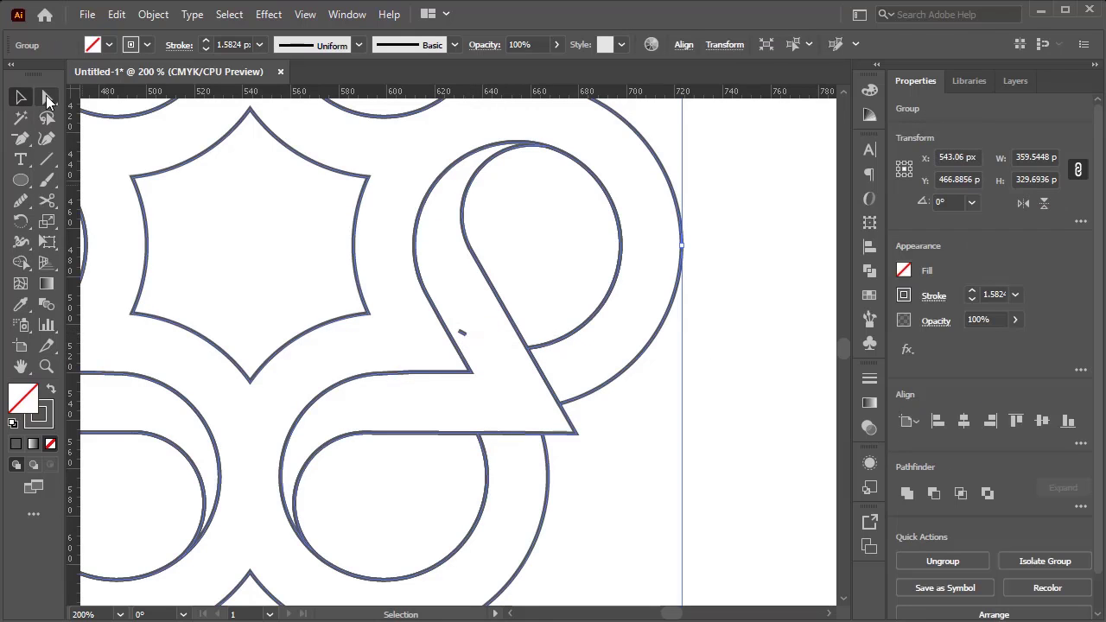
click(47, 98)
click(455, 319)
scroll(466, 321, up, 5)
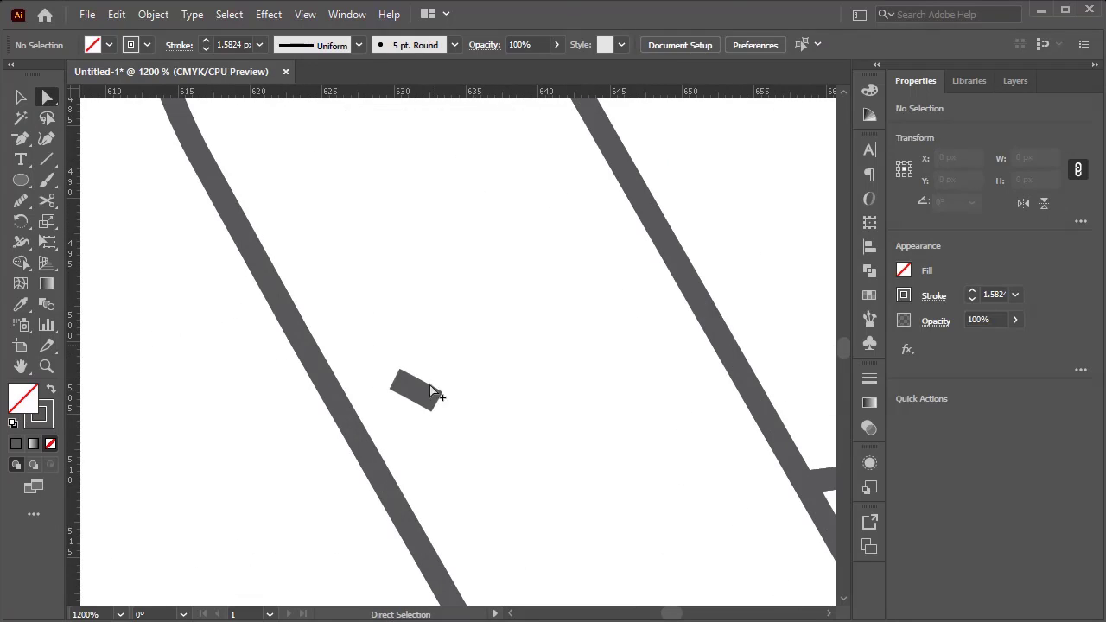
click(423, 395)
key(Delete)
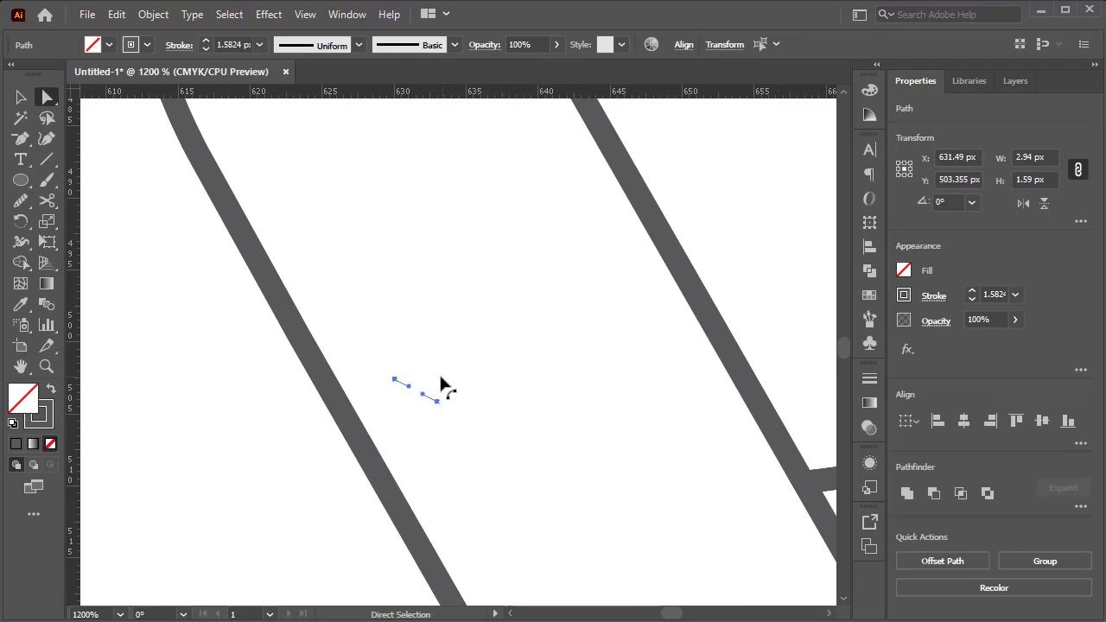
key(Delete)
scroll(426, 421, down, 8)
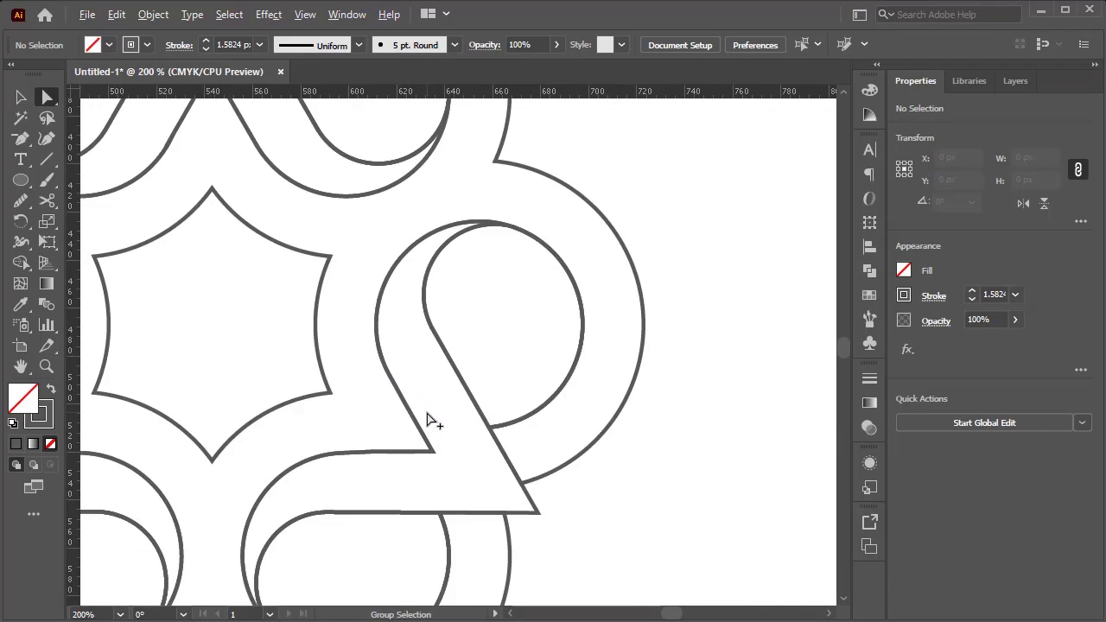
- Select the whole logo and set its stroke weight to 15 px
click(21, 97)
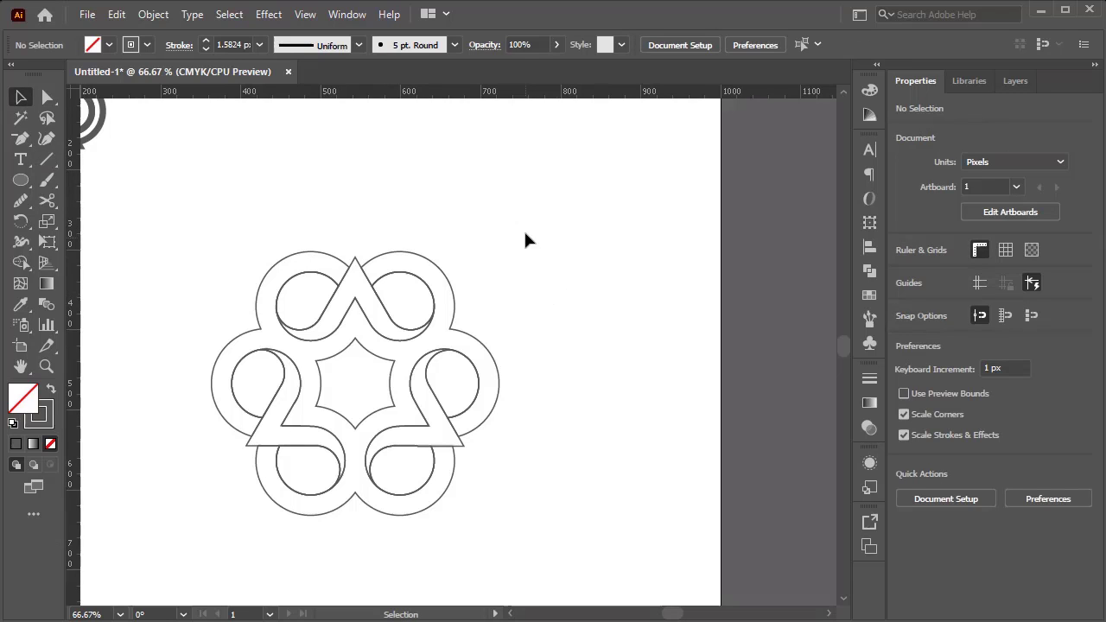
drag(523, 229, 172, 558)
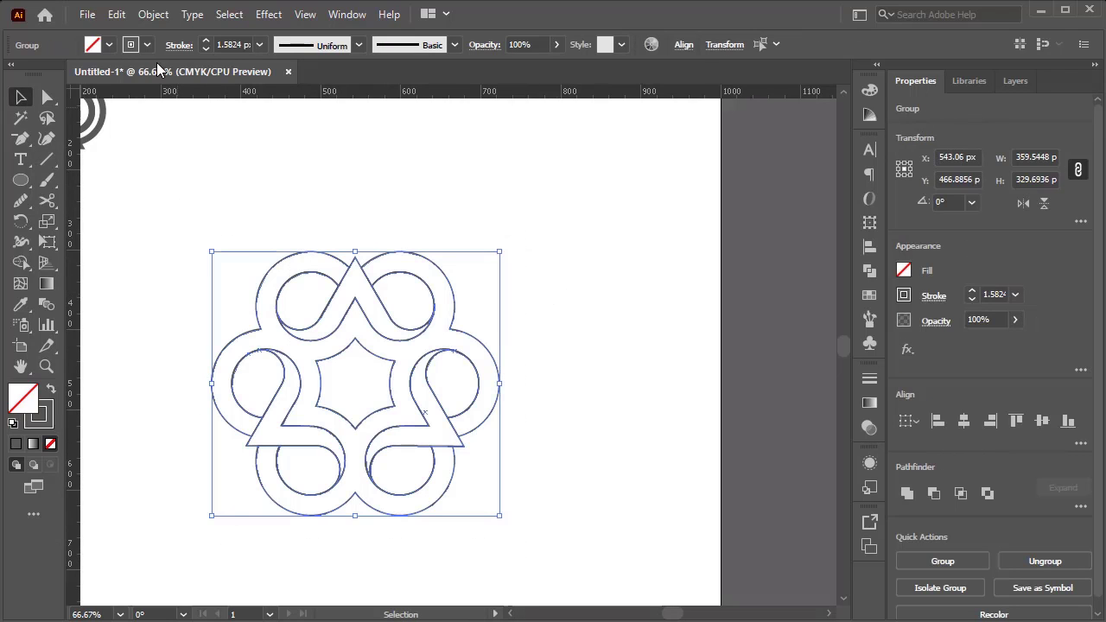
click(206, 41)
click(206, 40)
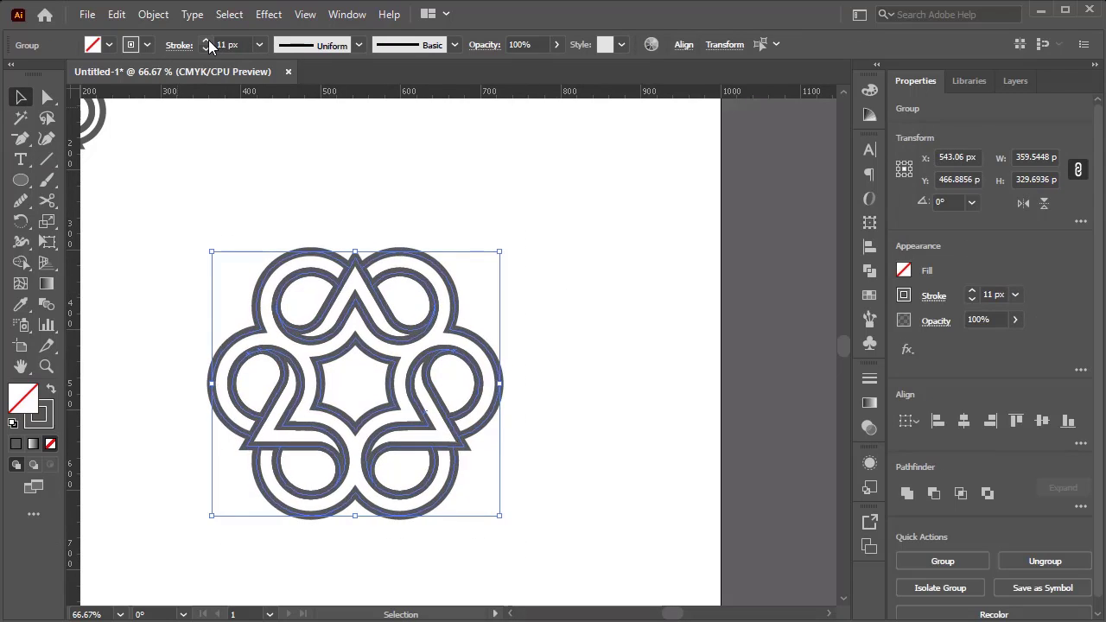
click(207, 40)
click(553, 246)
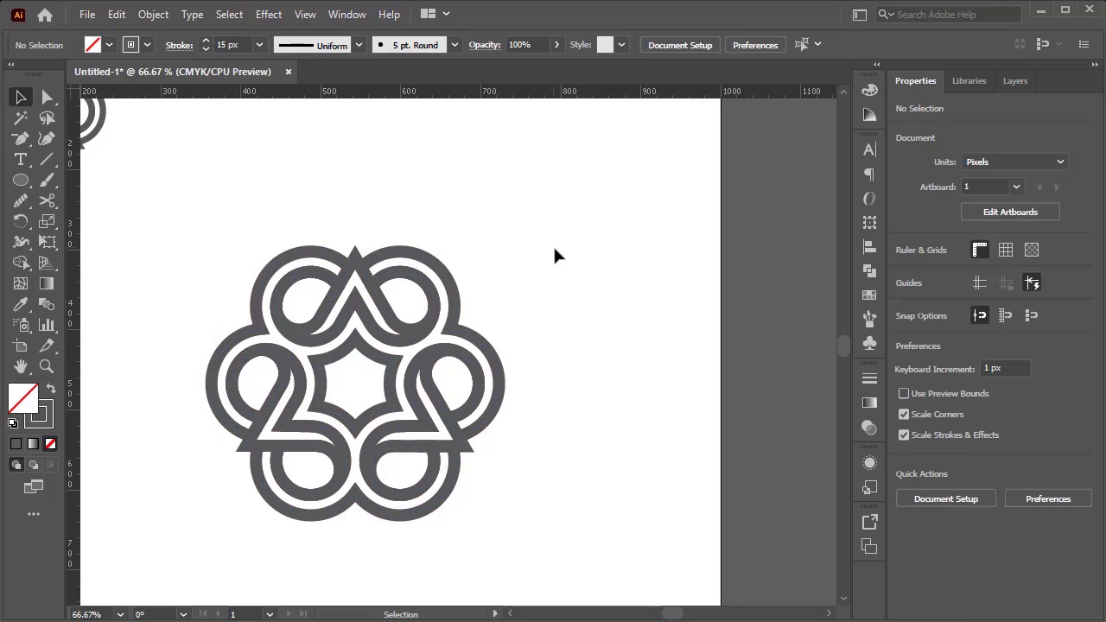
- Select the whole large logo and move it up and left, closer to the artboard's center
scroll(548, 256, down, 3)
scroll(536, 268, up, 1)
drag(539, 226, 385, 394)
drag(436, 300, 414, 286)
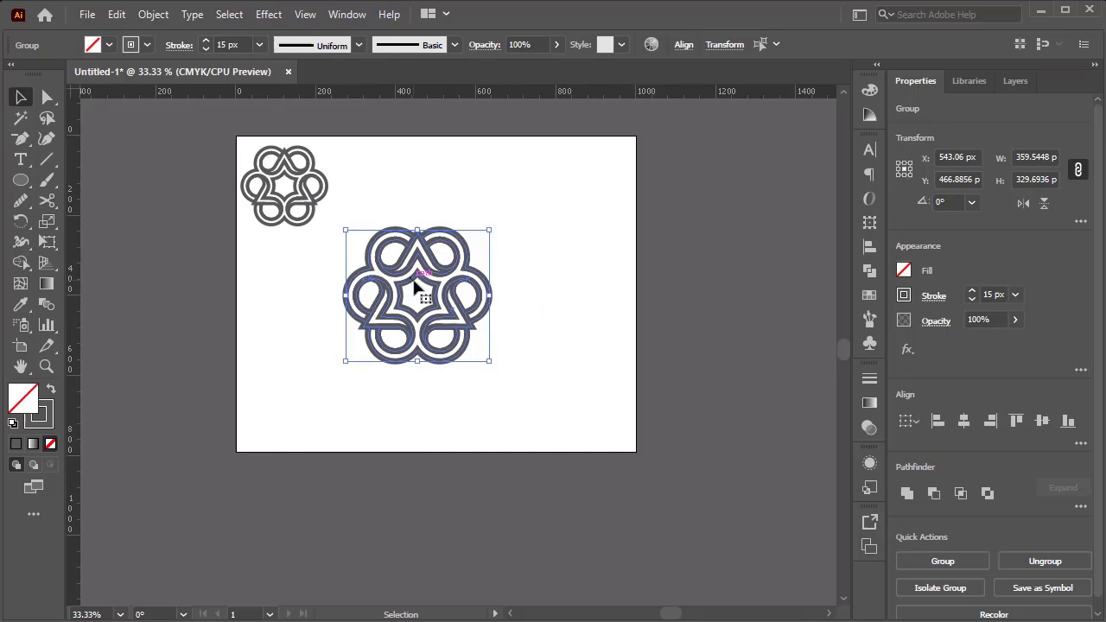
- Group all paths of the large logo and scale it up from its center to fill most of the artboard's height
click(524, 262)
drag(510, 216, 376, 375)
right_click(376, 375)
click(449, 216)
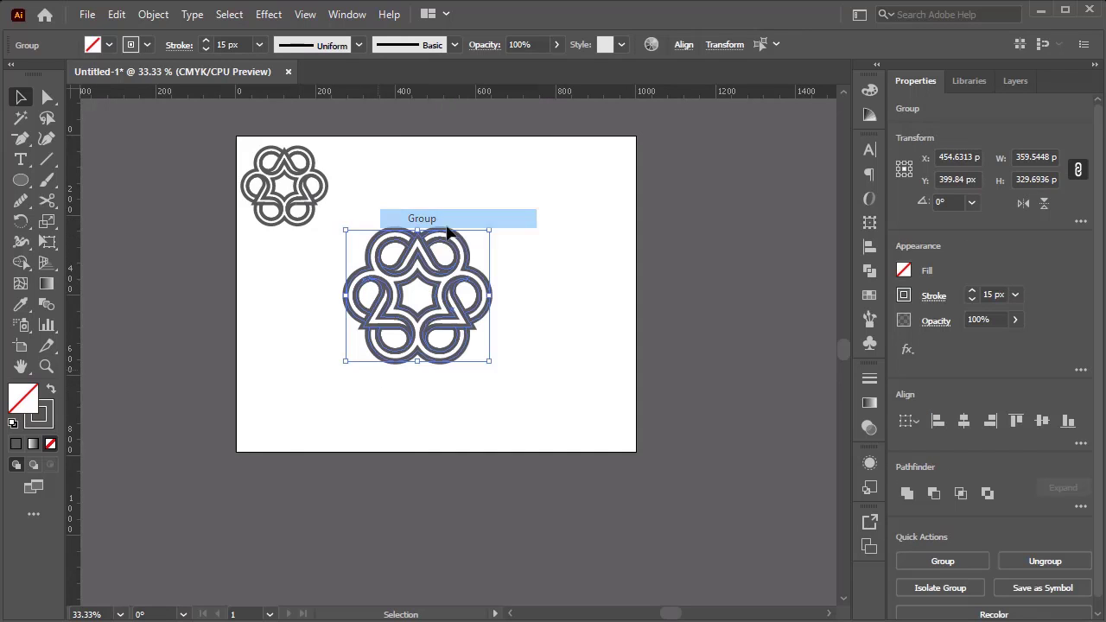
drag(489, 232, 542, 184)
click(606, 246)
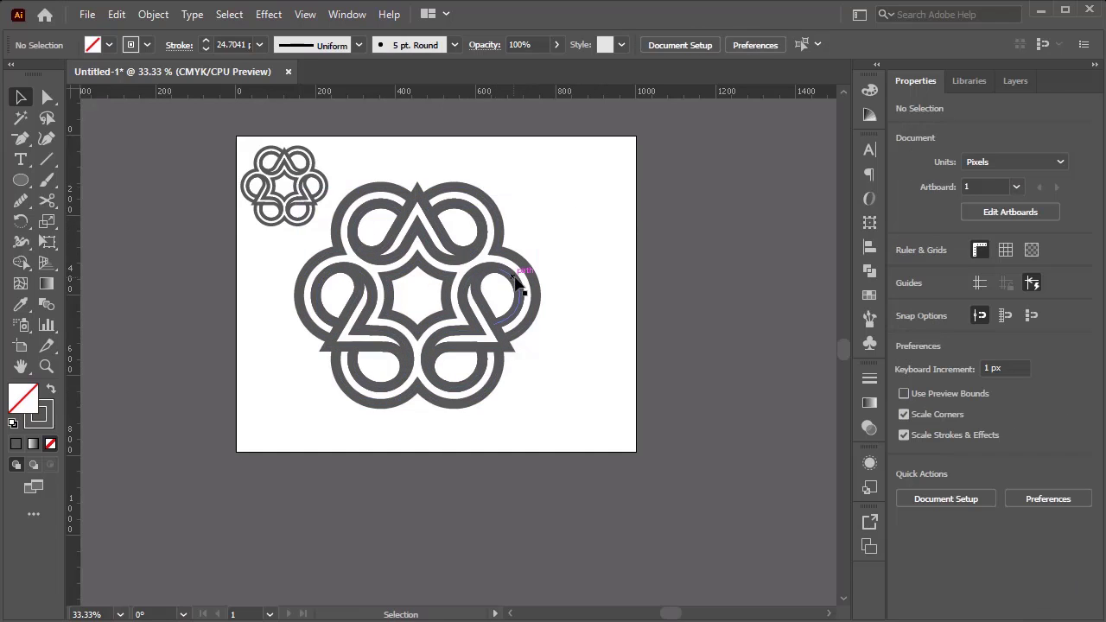
drag(464, 308, 358, 406)
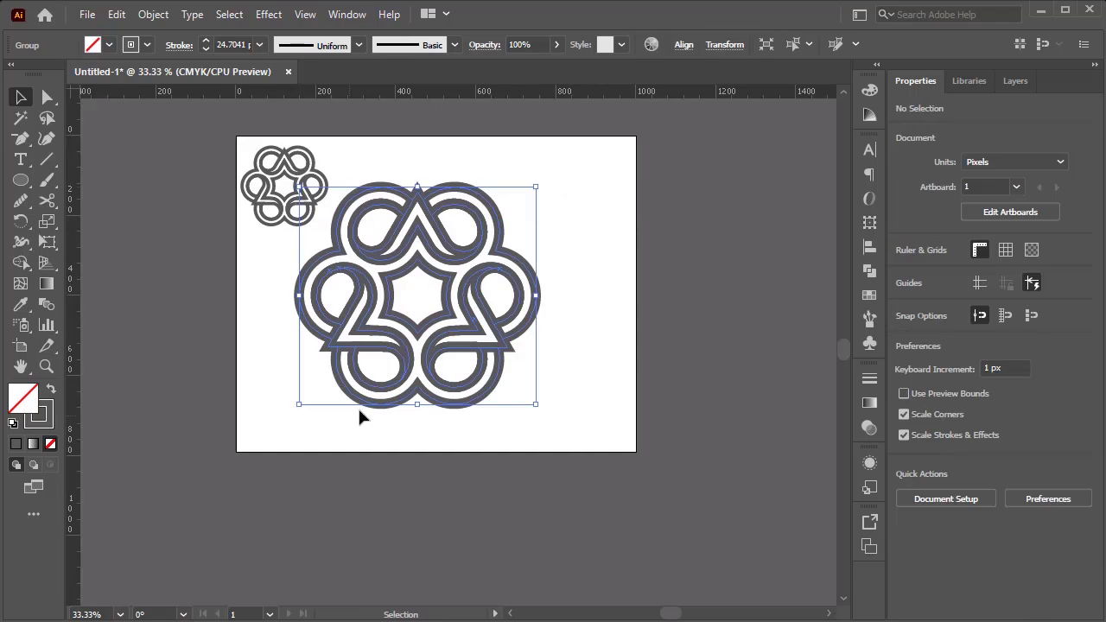
- Center the large logo group horizontally and vertically on the artboard and deselect it
click(684, 45)
click(533, 94)
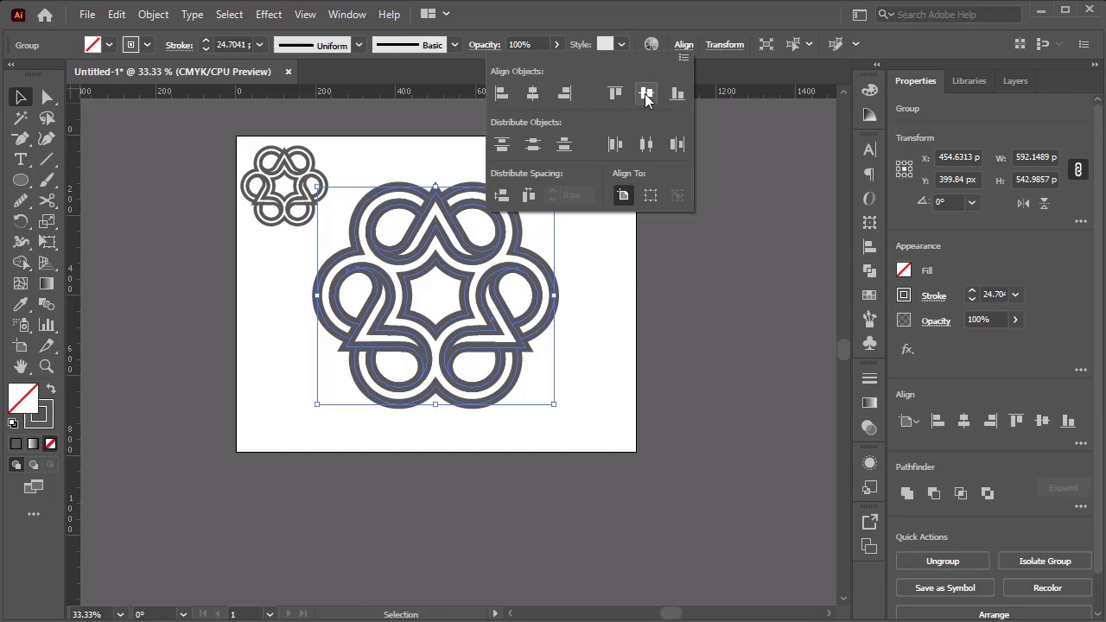
click(645, 93)
click(731, 246)
click(706, 262)
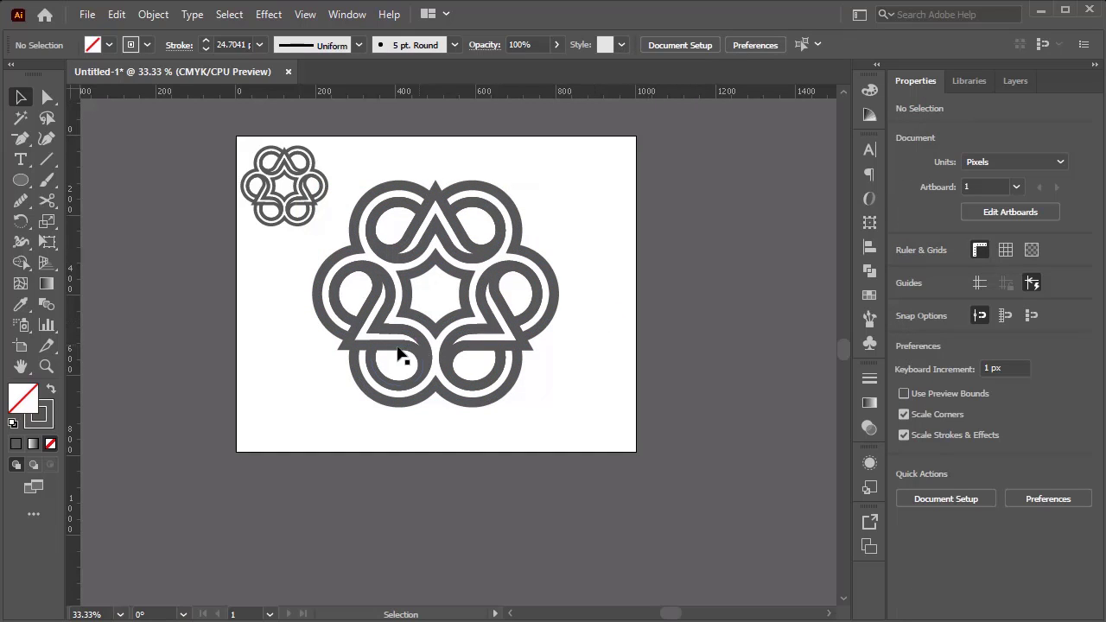
- Select the large logo and smooth the curved bends of its lower-left interlaced band with the Smooth tool
scroll(390, 356, up, 2)
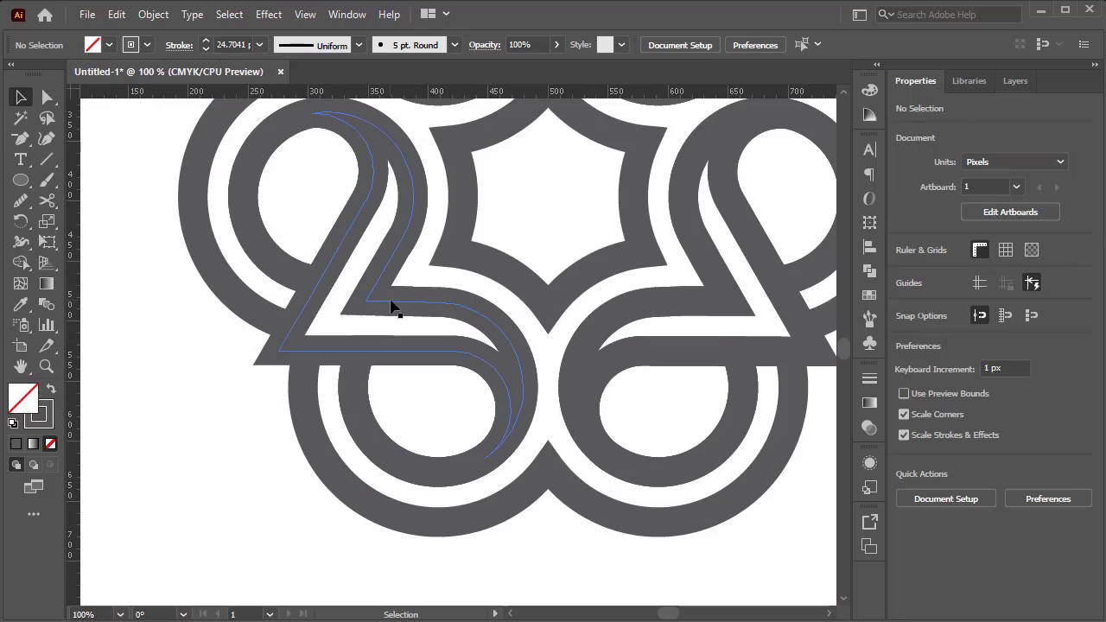
scroll(578, 316, down, 3)
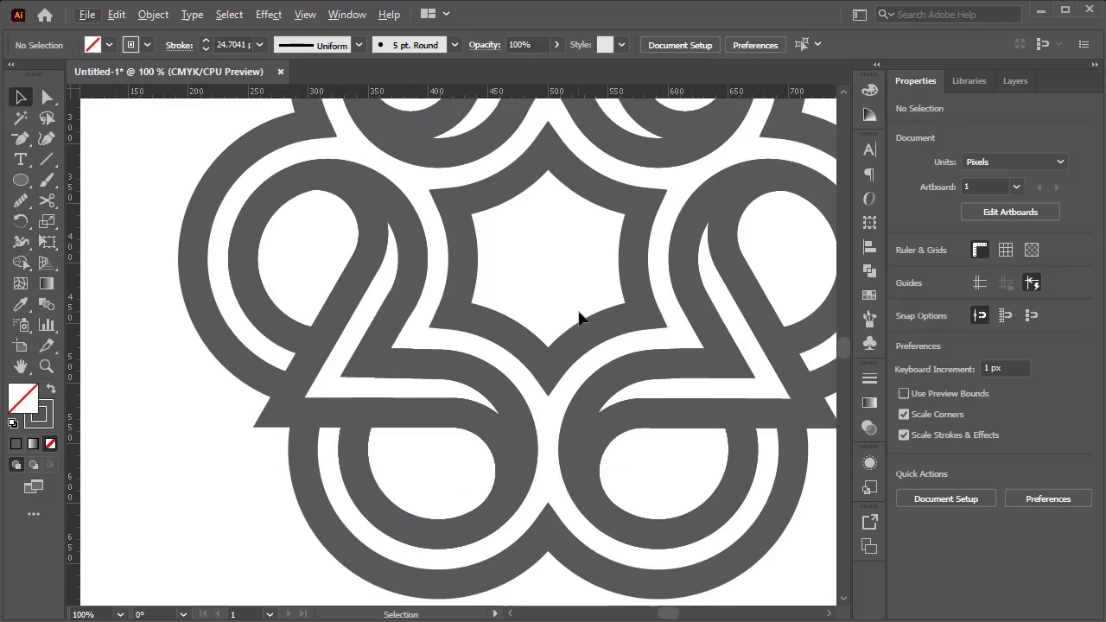
drag(731, 228, 462, 472)
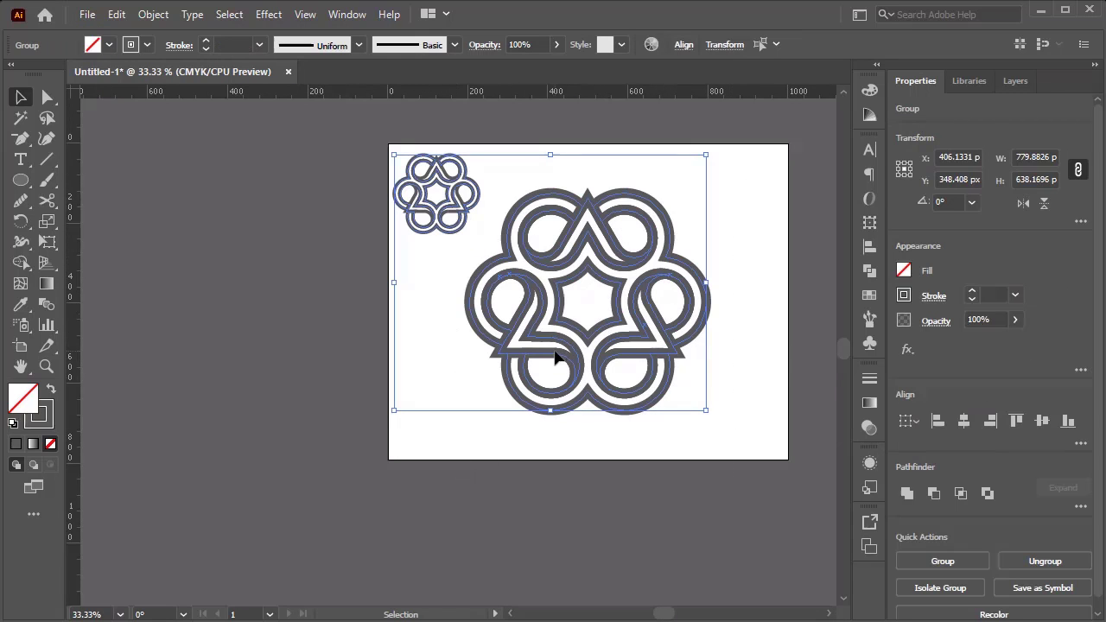
drag(744, 242, 558, 399)
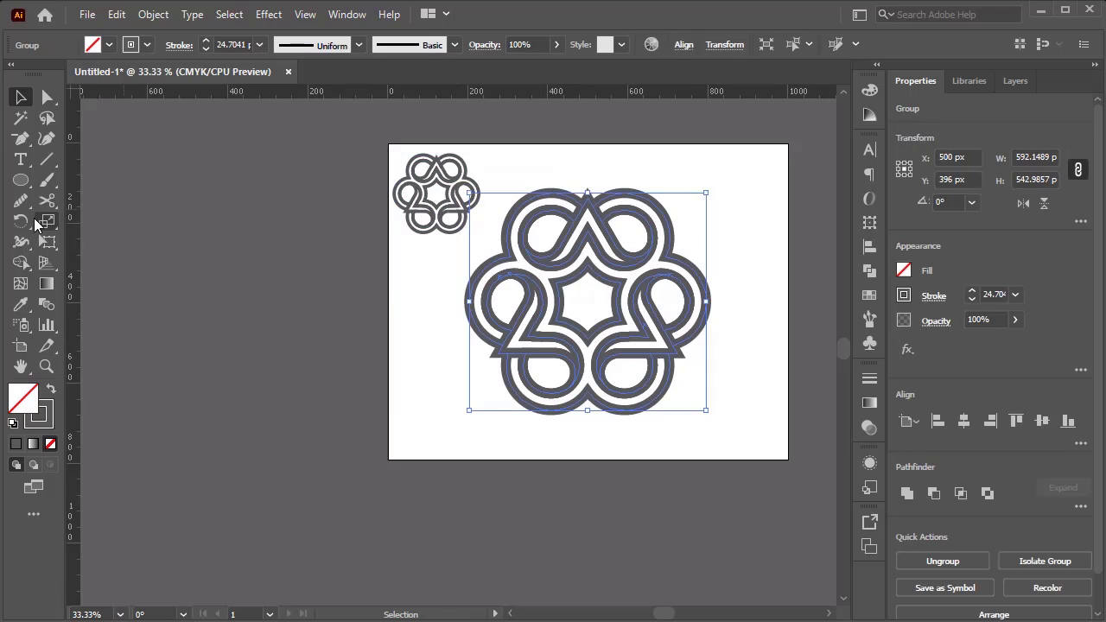
click(20, 199)
drag(565, 340, 544, 345)
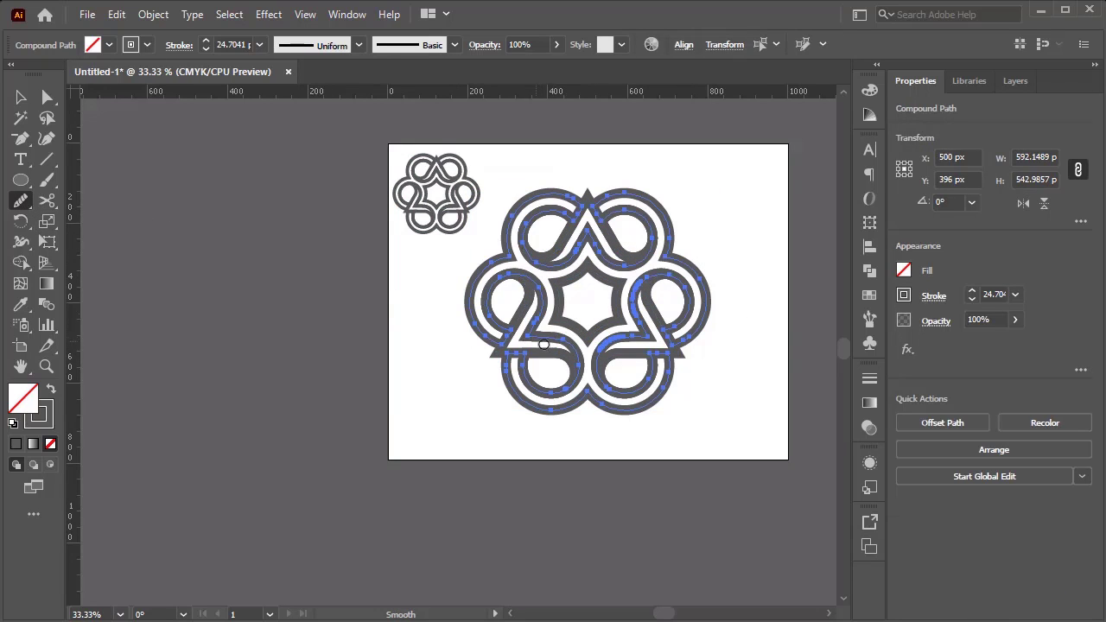
ctrl+click(551, 353)
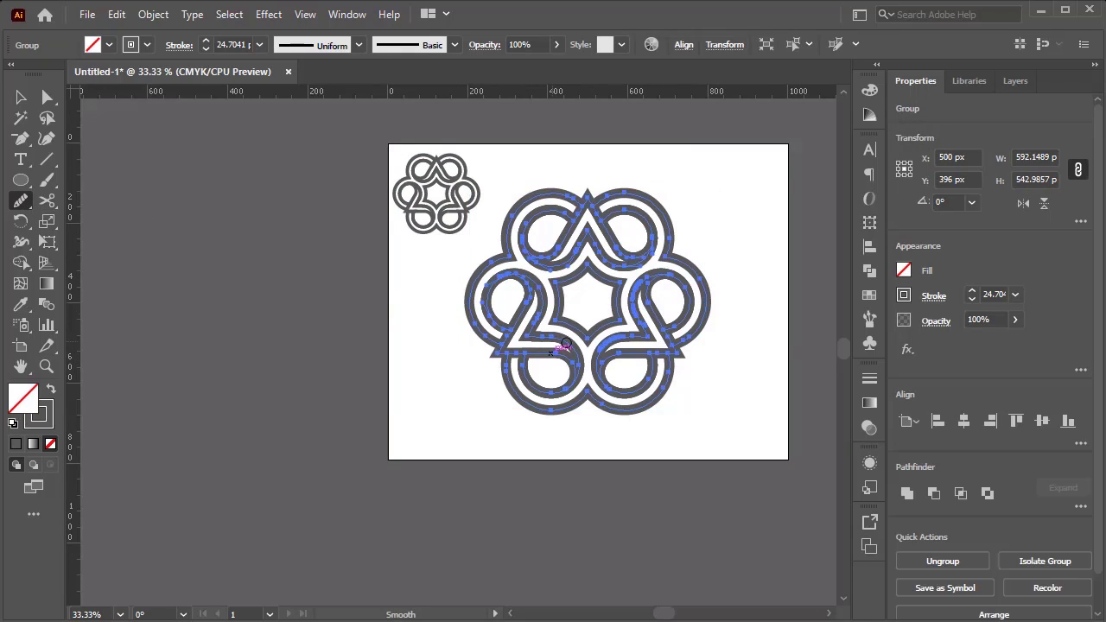
ctrl+click(558, 350)
key(v)
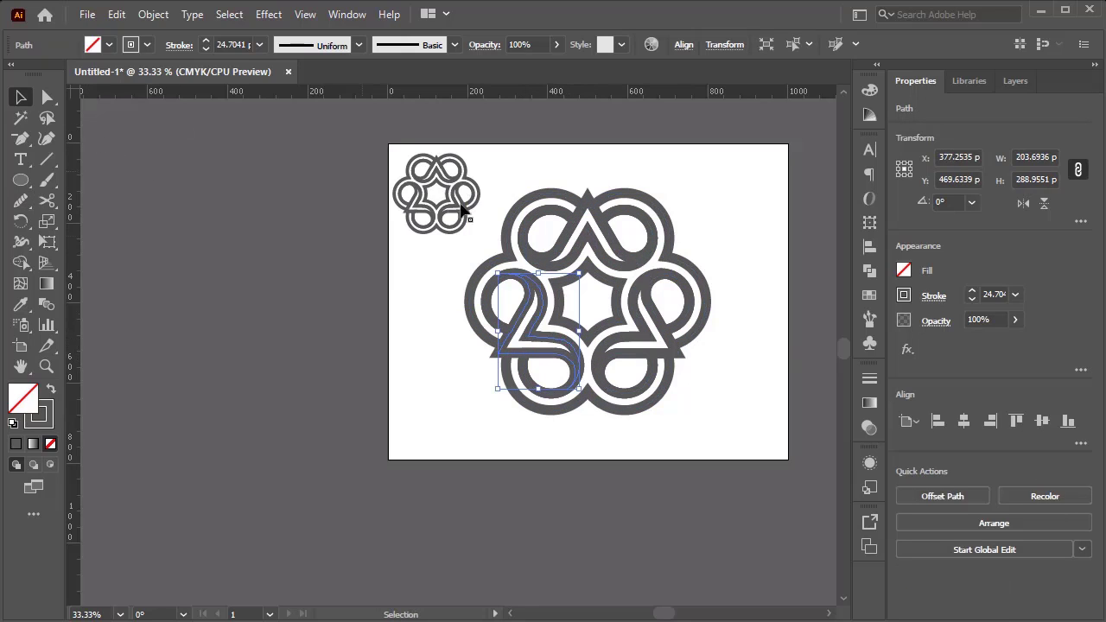